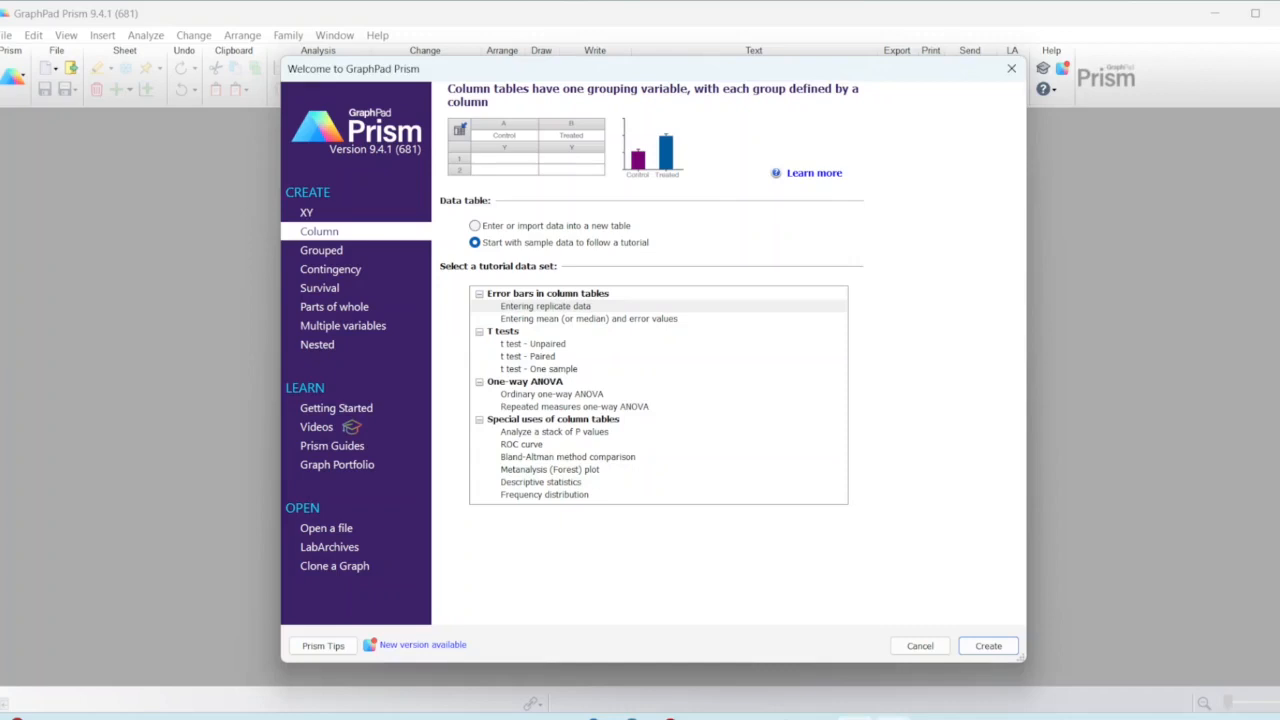
Step: Create a Column table from the "Entering replicate data" sample set and dismiss its explanatory note
{"action": "key", "text": "alt+Tab"}
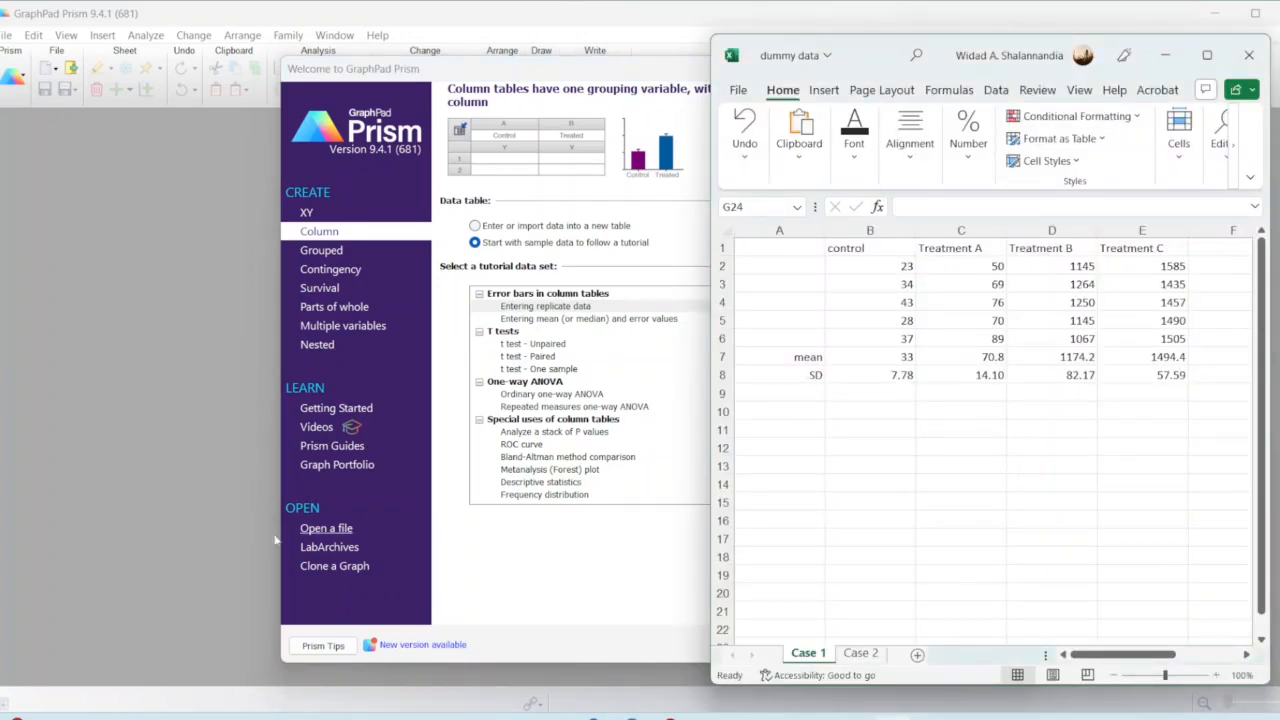
{"action": "left_click", "coordinate": [324, 240]}
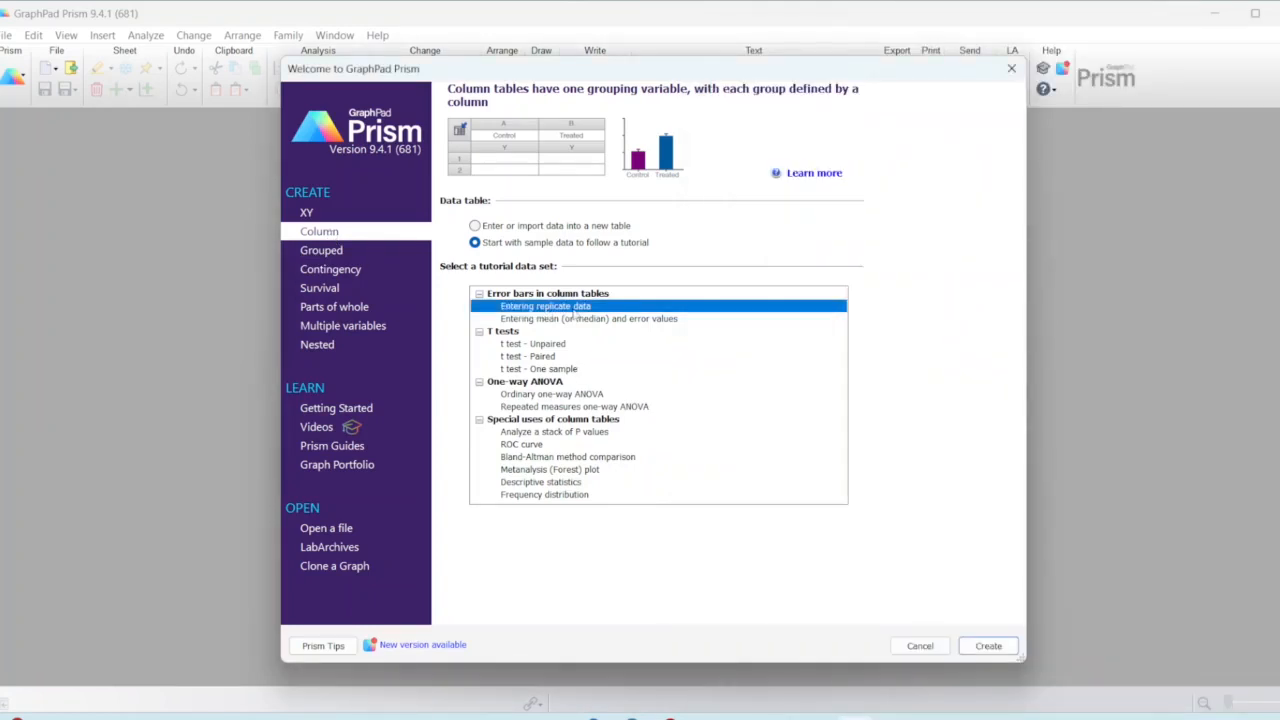
{"action": "left_click", "coordinate": [991, 648]}
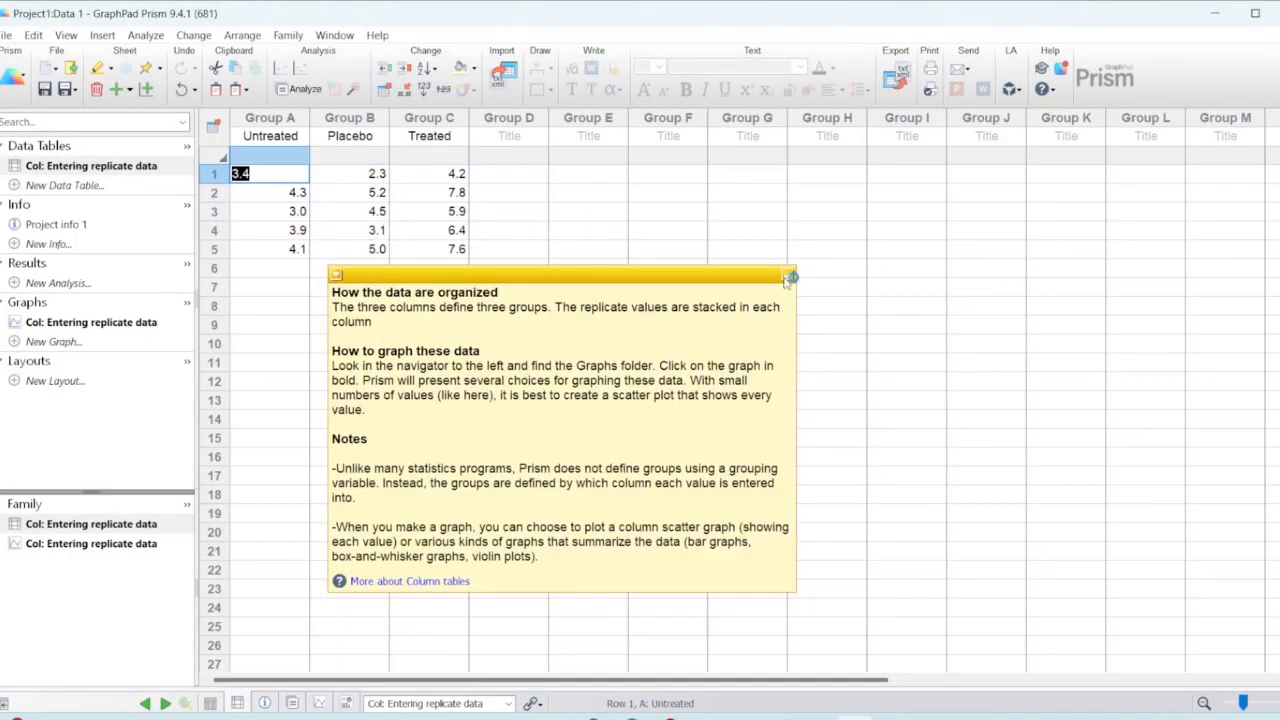
{"action": "left_click", "coordinate": [790, 277]}
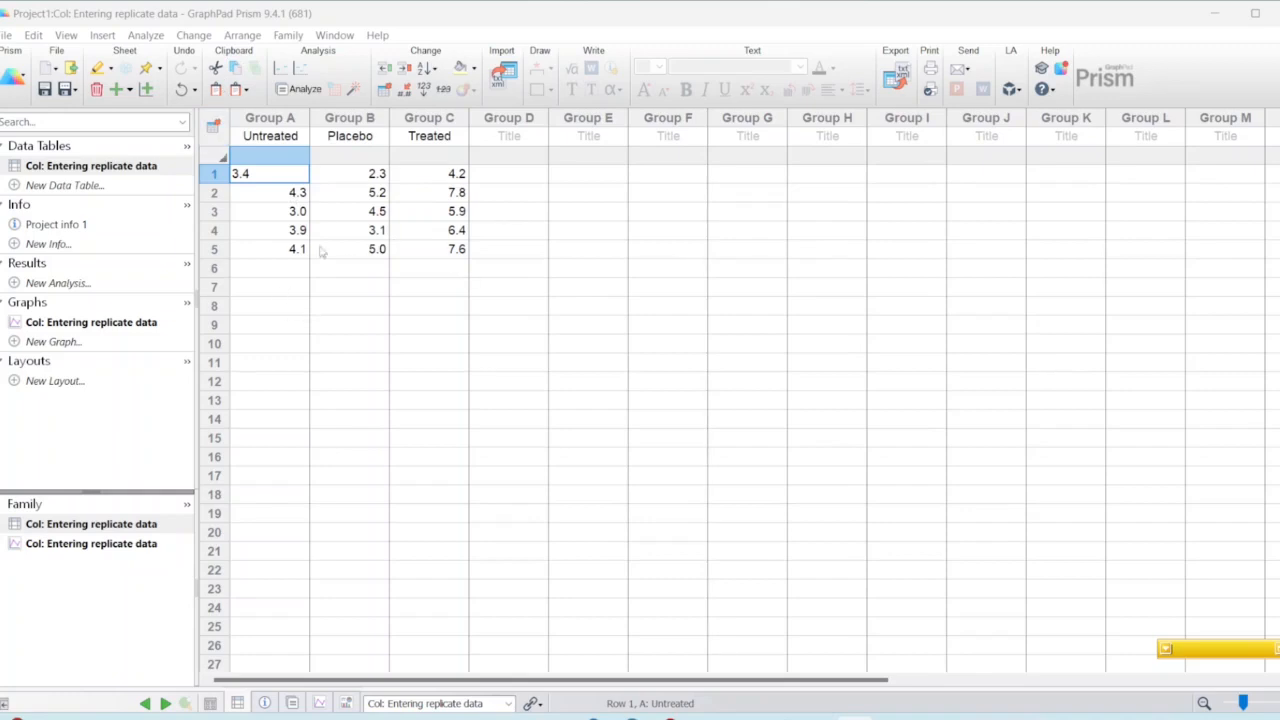
Step: Copy cells B1:E6 from the Case 1 sheet of the Excel workbook "dummy data" and paste them into the Prism table starting at Group A's title
{"action": "left_click", "coordinate": [889, 716]}
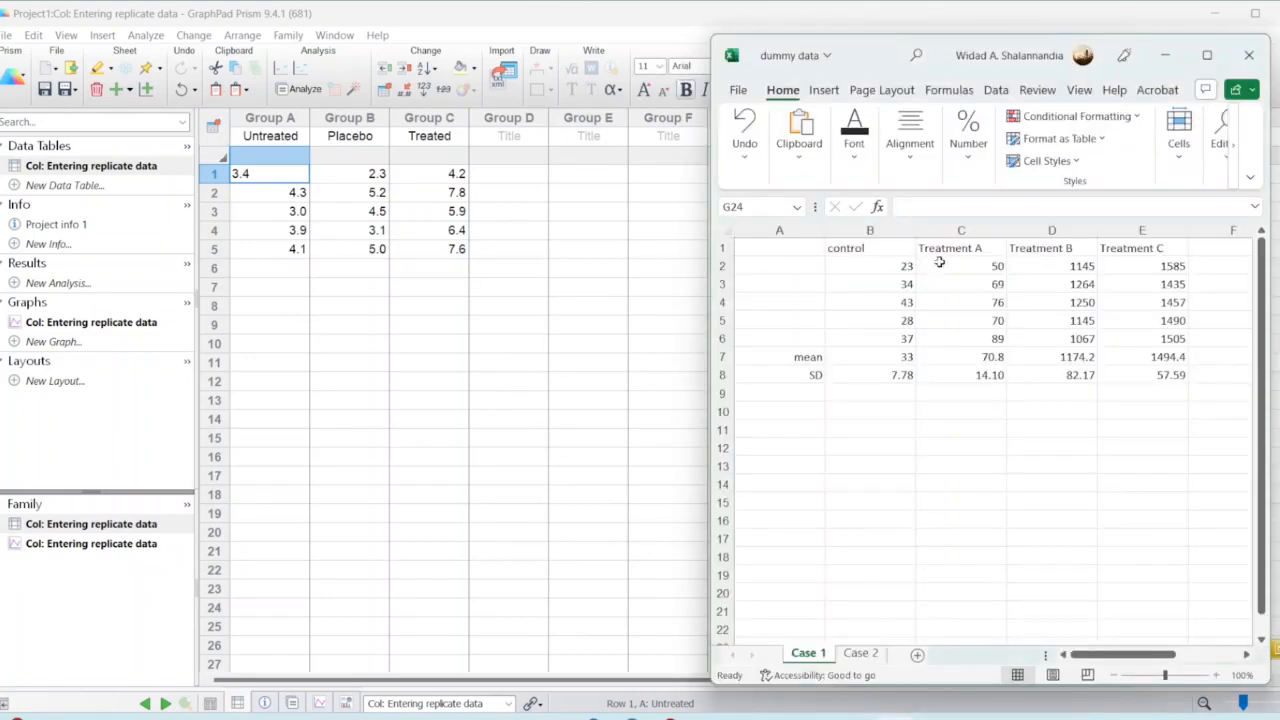
{"action": "left_click_drag", "start_coordinate": [881, 249], "coordinate": [1157, 332]}
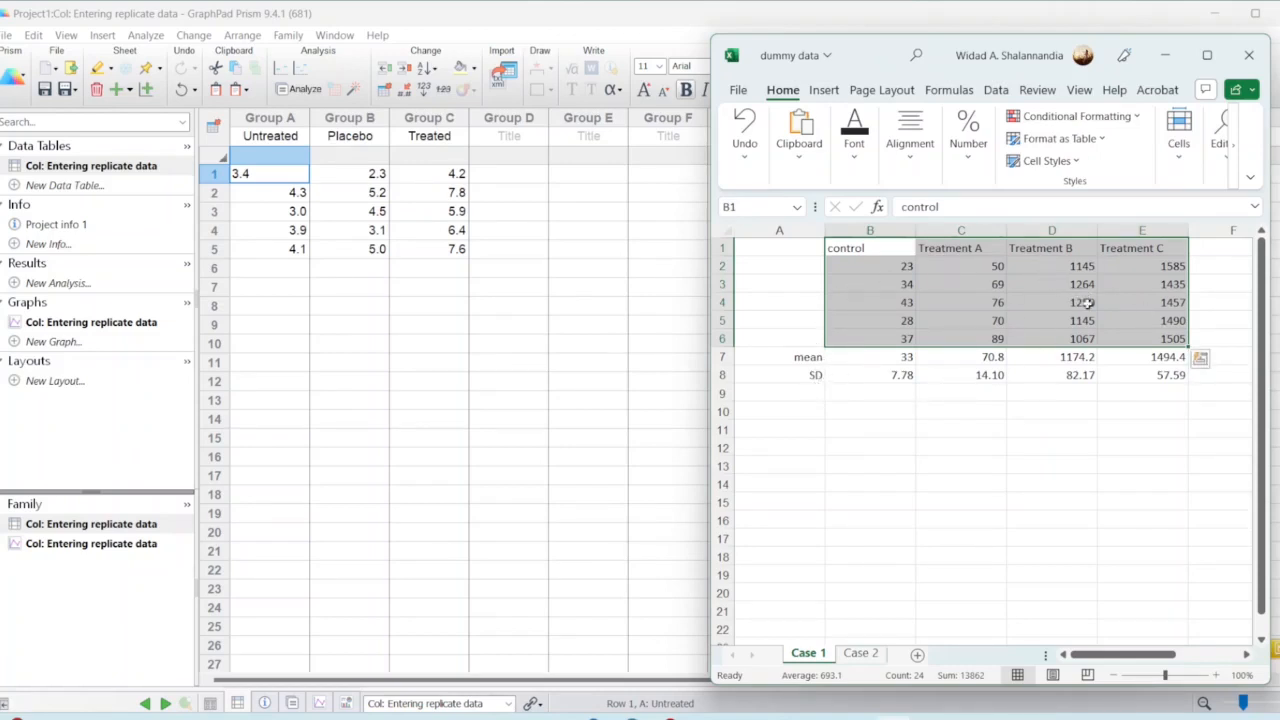
{"action": "key", "text": "ctrl+c"}
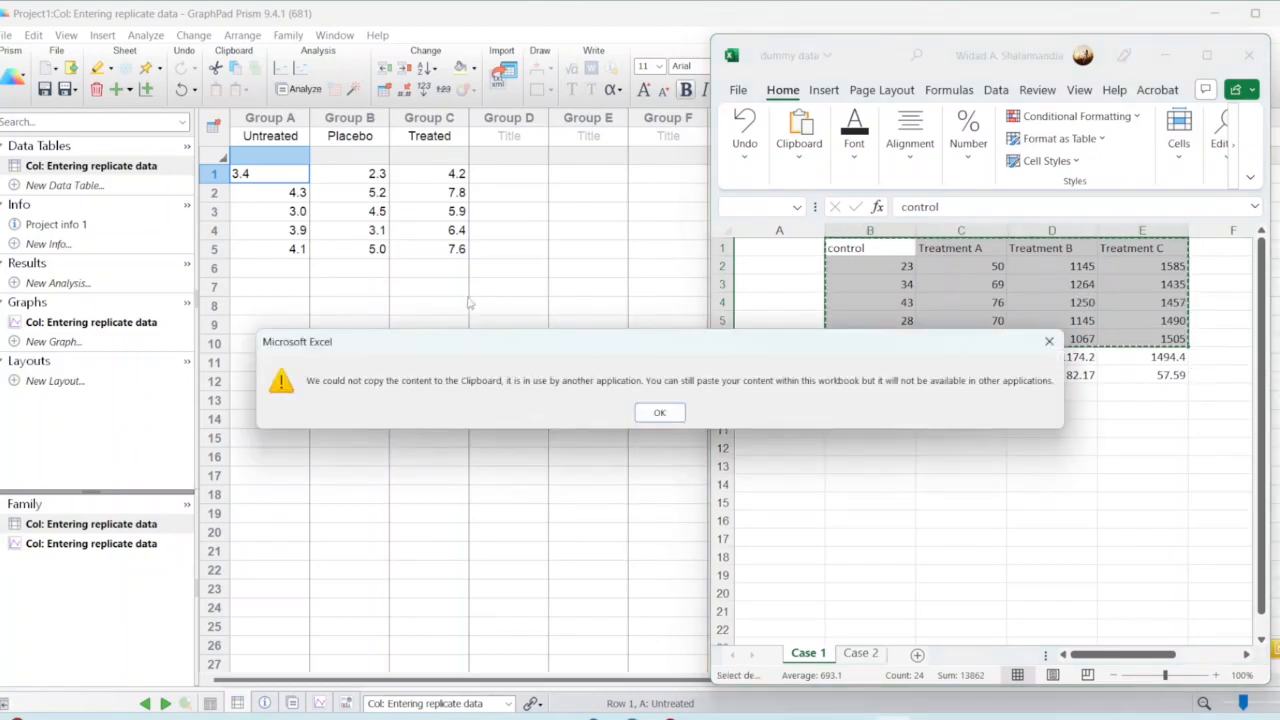
{"action": "left_click", "coordinate": [659, 412]}
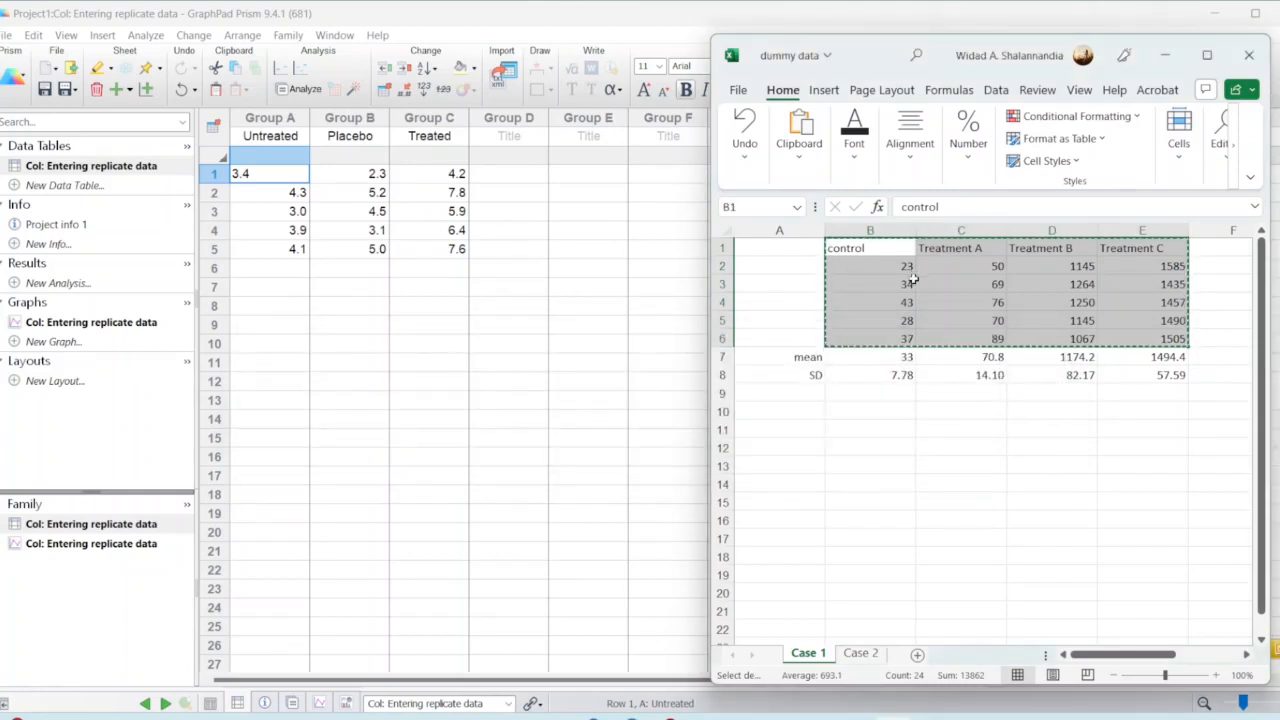
{"action": "left_click", "coordinate": [251, 142]}
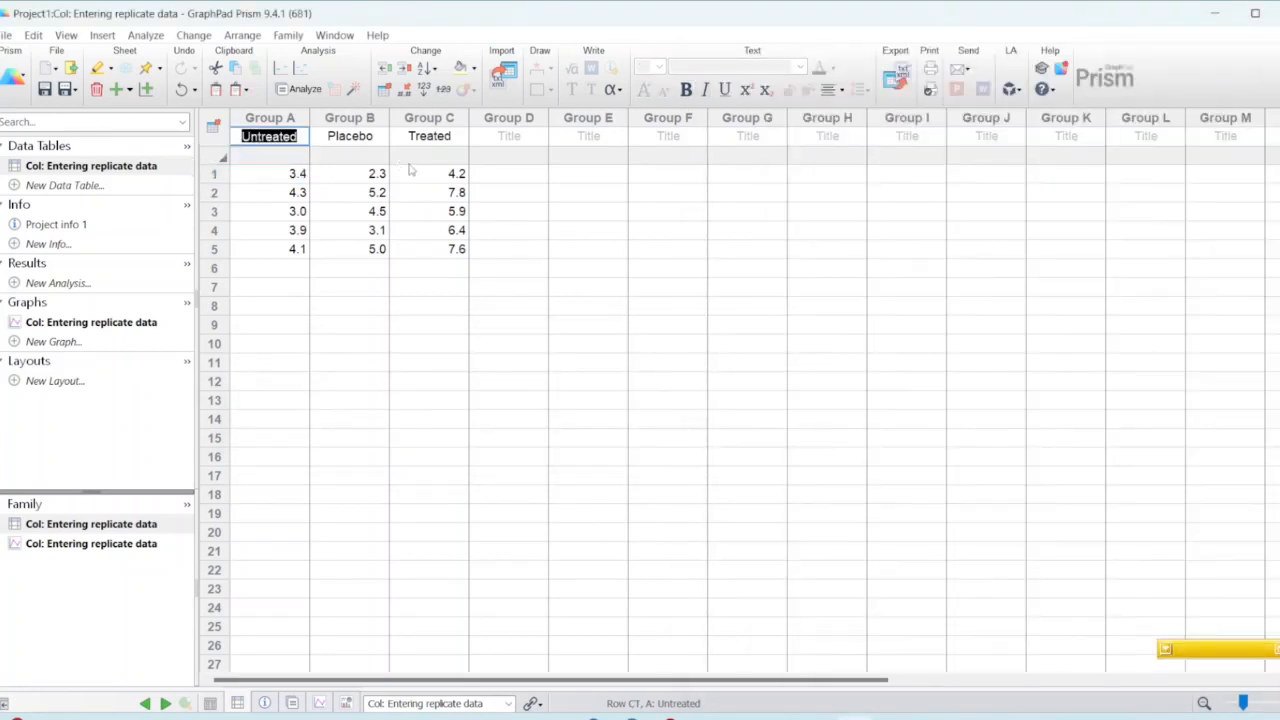
{"action": "key", "text": "ctrl+v"}
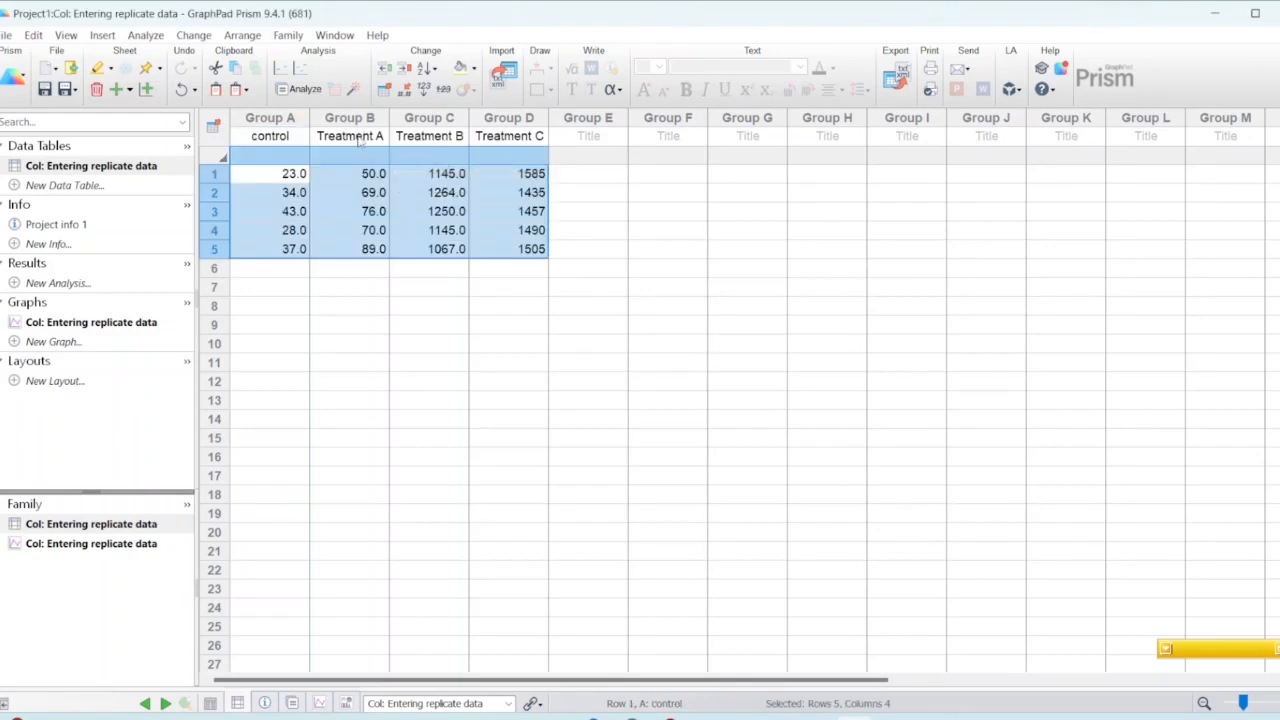
Step: Rename the column titles of Groups B, C and D to A, B and C
{"action": "left_click", "coordinate": [358, 140]}
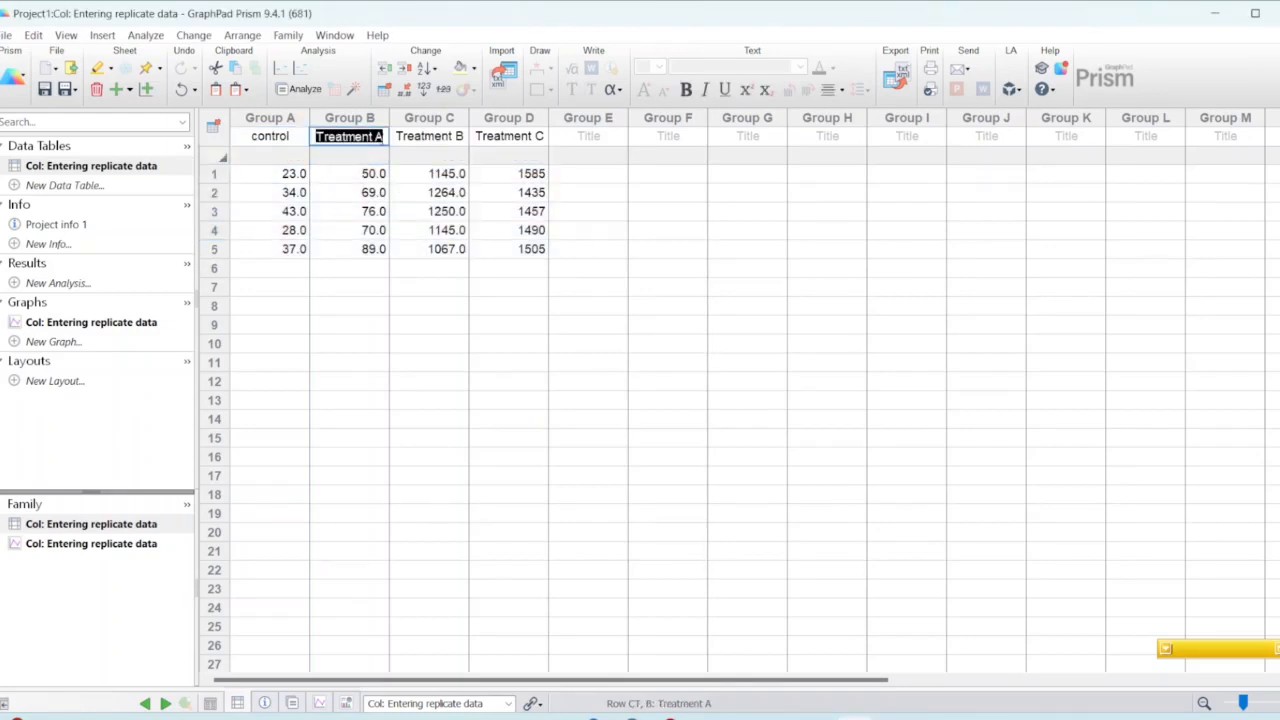
{"action": "type", "text": "A"}
{"action": "key", "text": "Tab"}
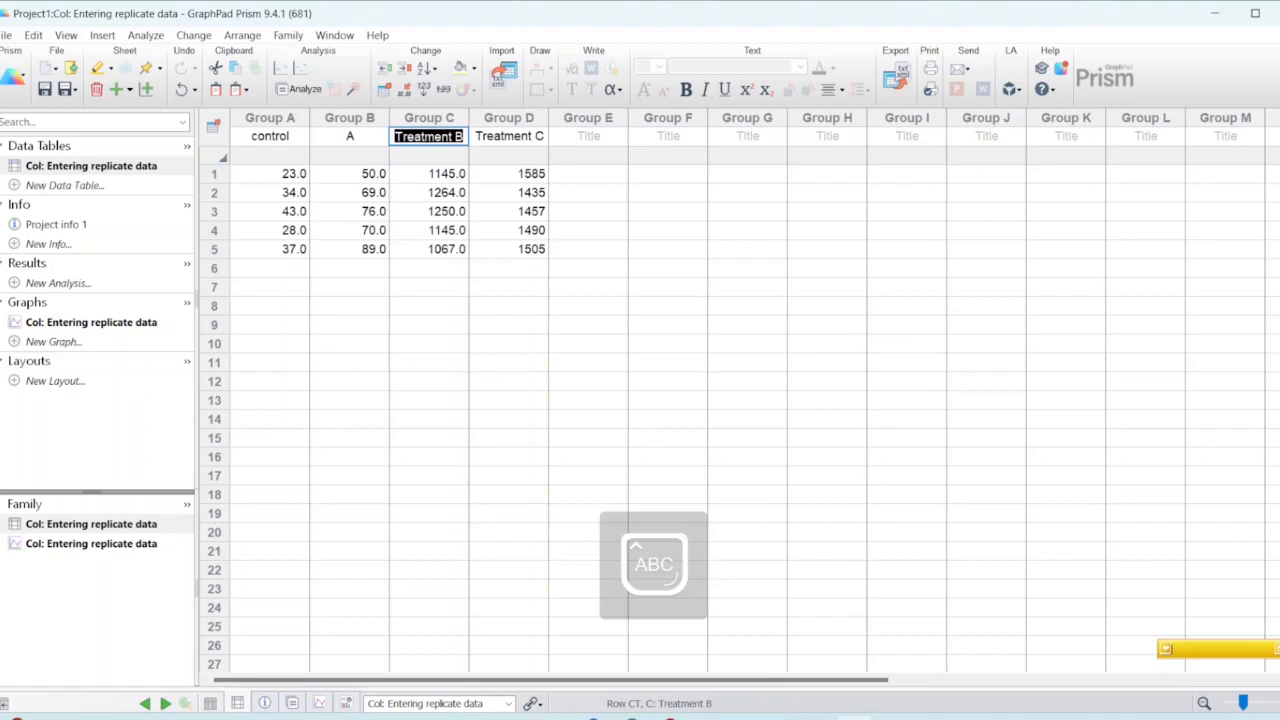
{"action": "type", "text": "B"}
{"action": "key", "text": "Tab"}
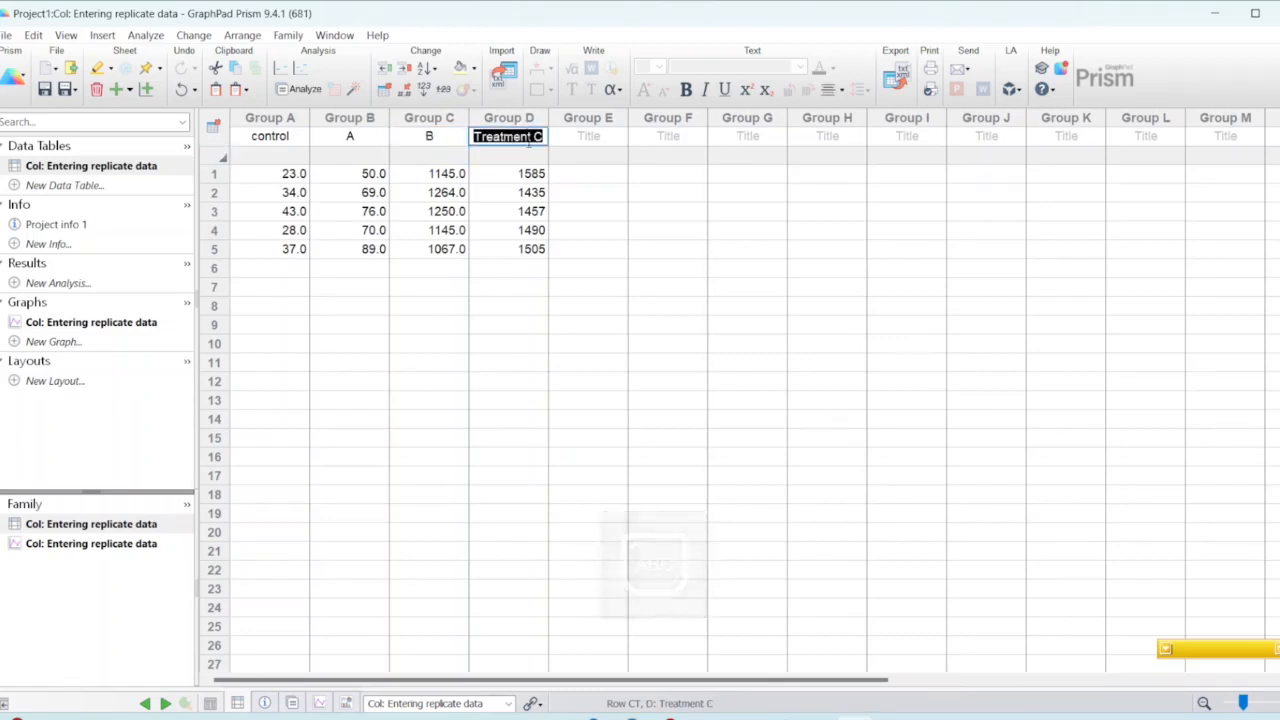
{"action": "type", "text": "Control"}
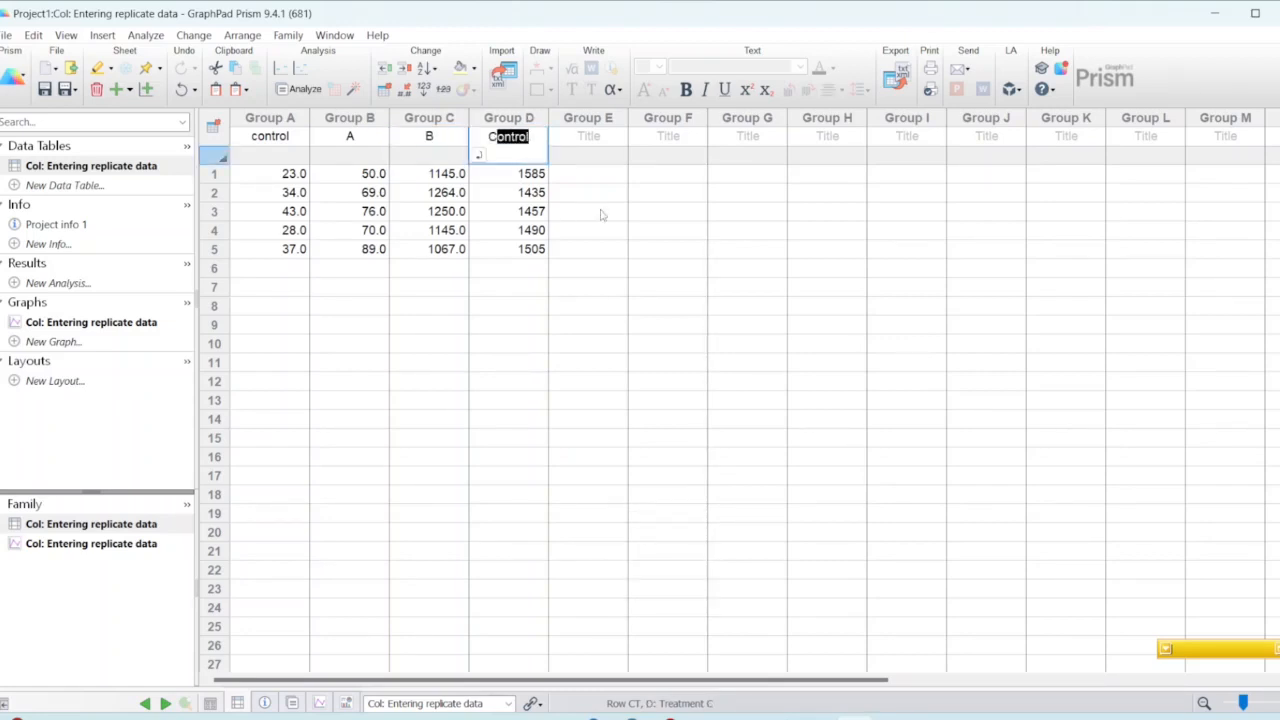
{"action": "left_click", "coordinate": [655, 178]}
{"action": "left_click", "coordinate": [508, 137]}
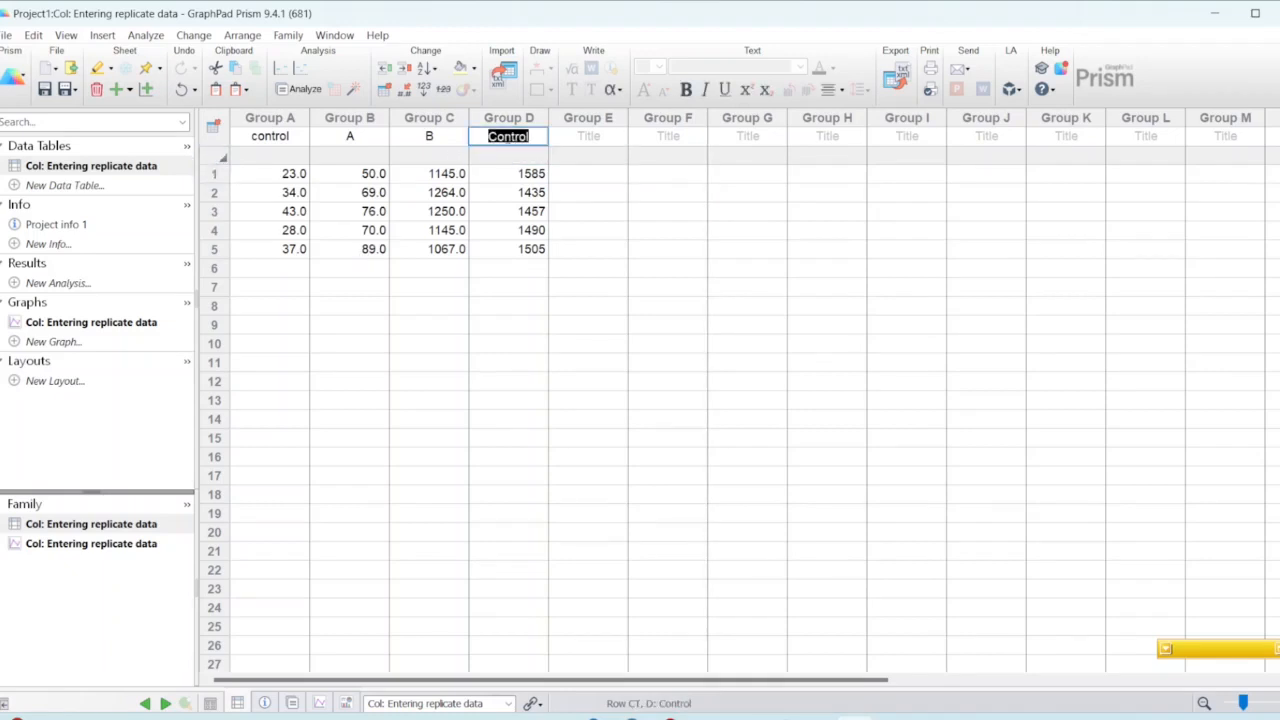
{"action": "type", "text": "C"}
{"action": "key", "text": "Delete"}
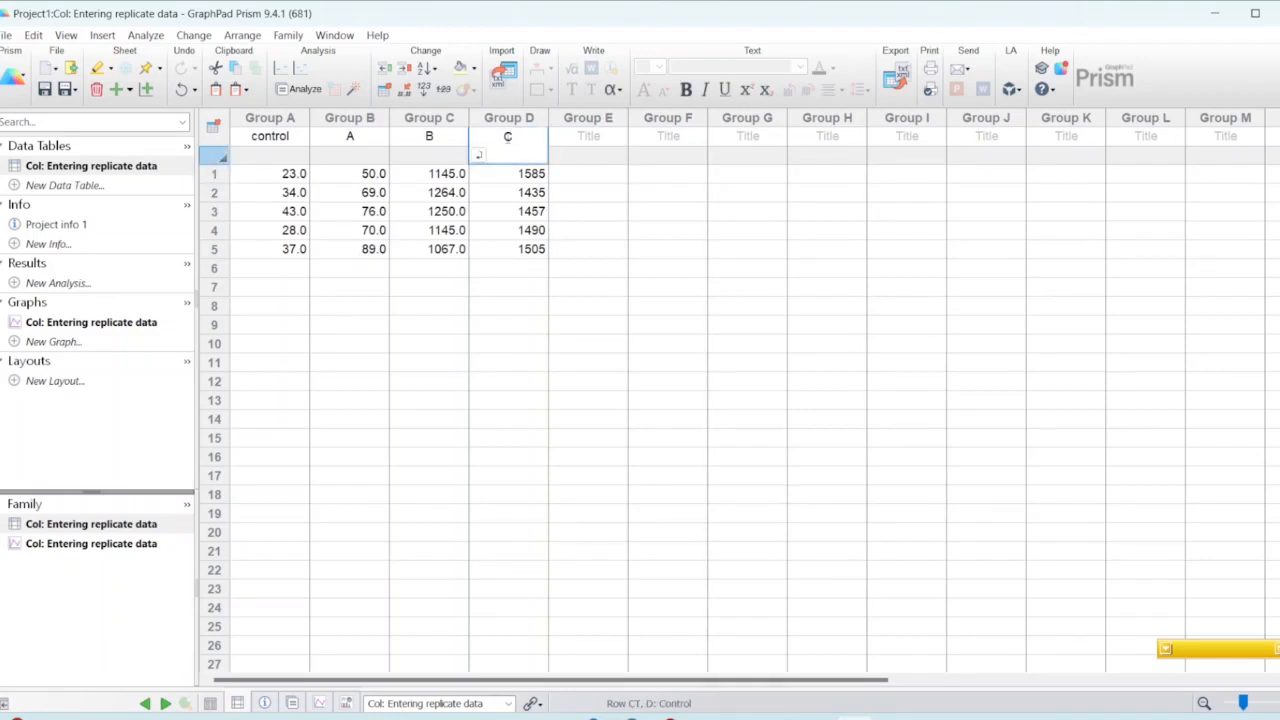
Step: Capitalize the Group A column title so it reads "Control"
{"action": "left_click", "coordinate": [259, 140]}
{"action": "left_click", "coordinate": [258, 138]}
{"action": "key", "text": "BackSpace"}
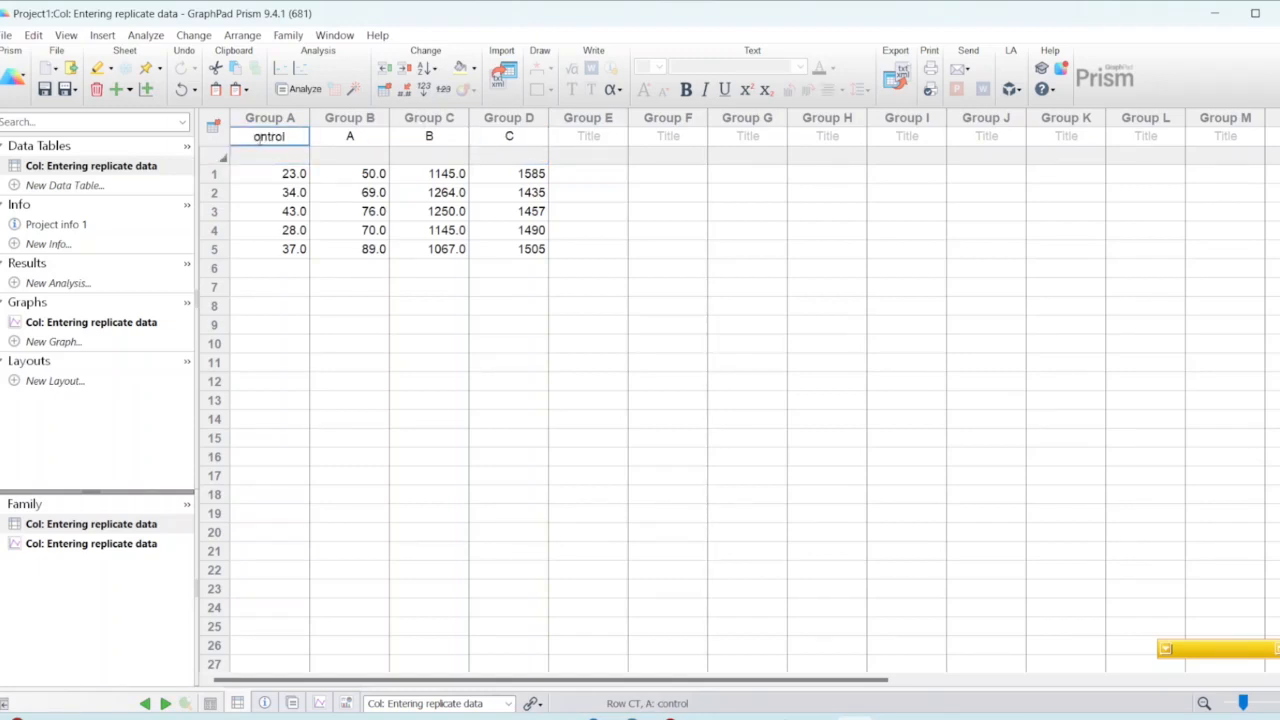
{"action": "type", "text": "C"}
{"action": "left_click", "coordinate": [454, 241]}
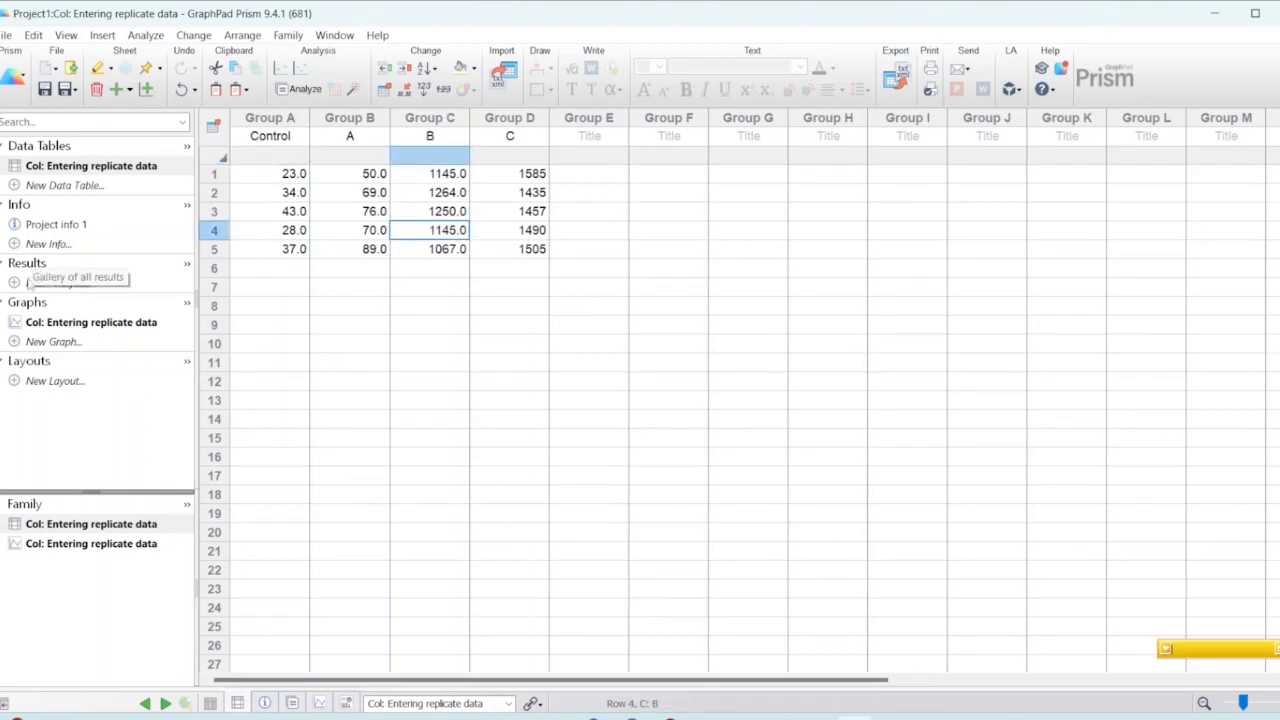
Step: Create a column bar graph of the replicate data from the mean and error graph types, plotting Mean with SD
{"action": "left_click", "coordinate": [72, 324]}
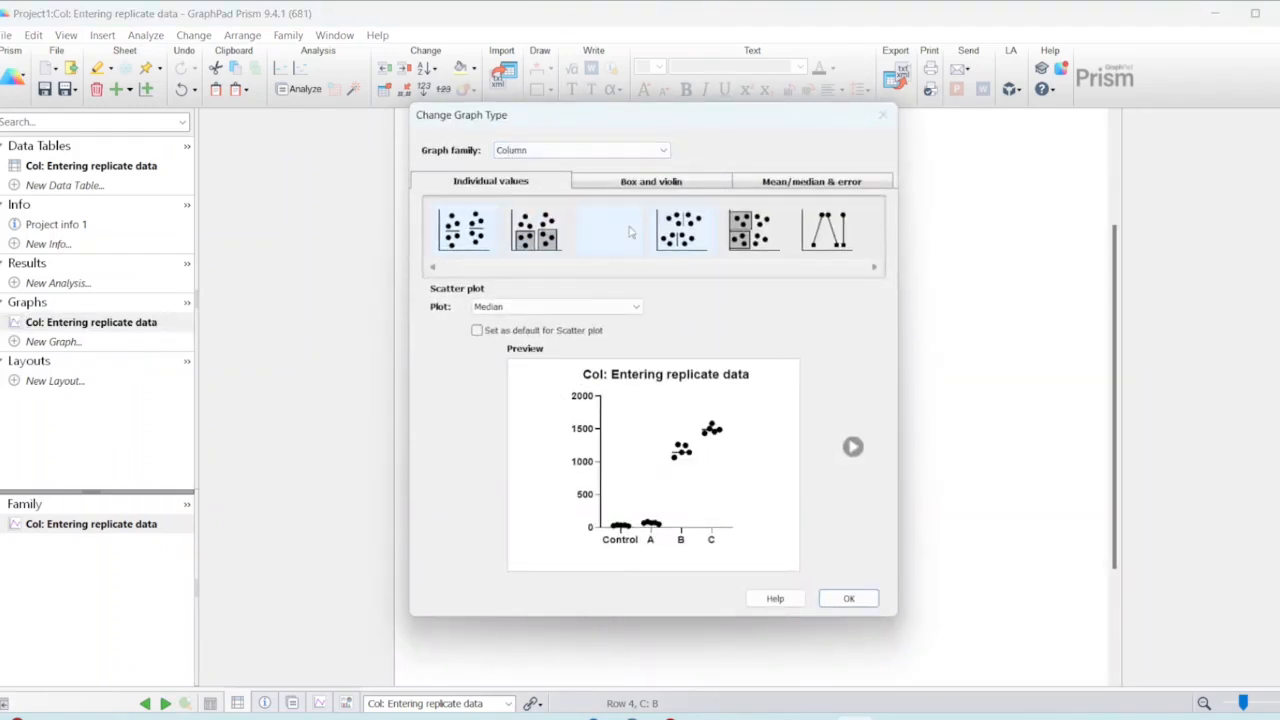
{"action": "left_click", "coordinate": [630, 183]}
{"action": "left_click", "coordinate": [828, 183]}
{"action": "left_click", "coordinate": [500, 181]}
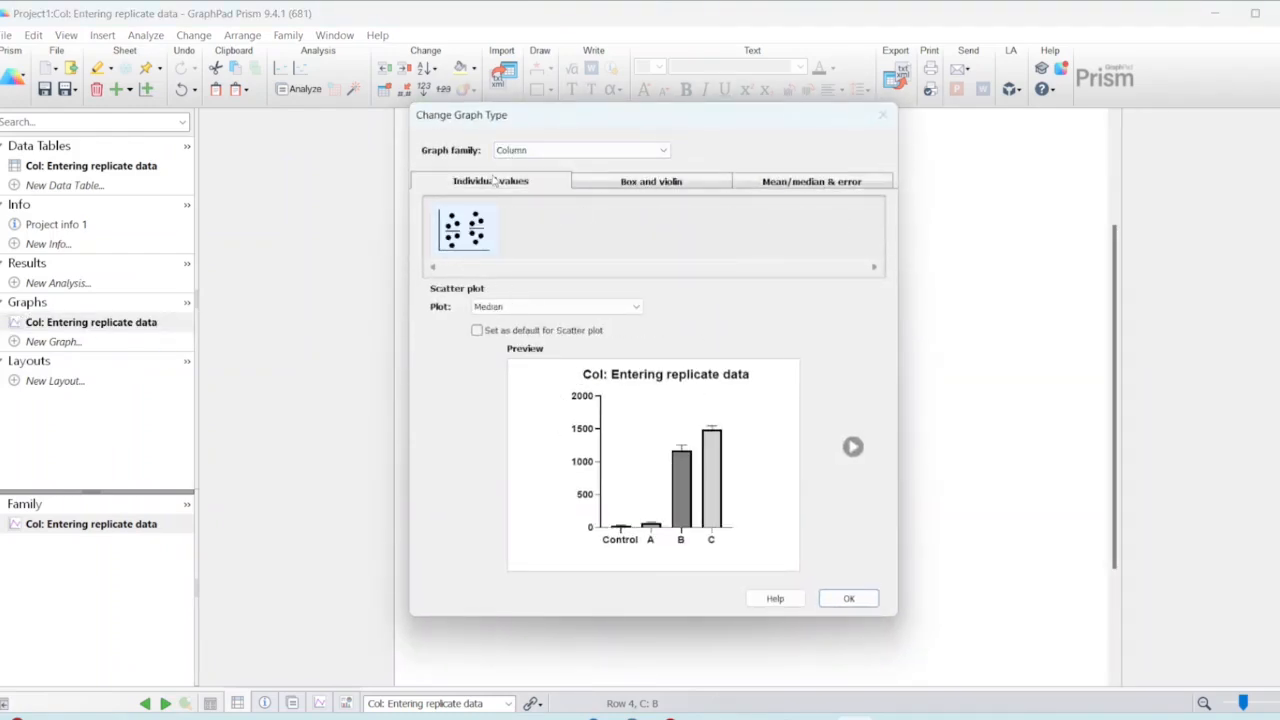
{"action": "left_click", "coordinate": [782, 186]}
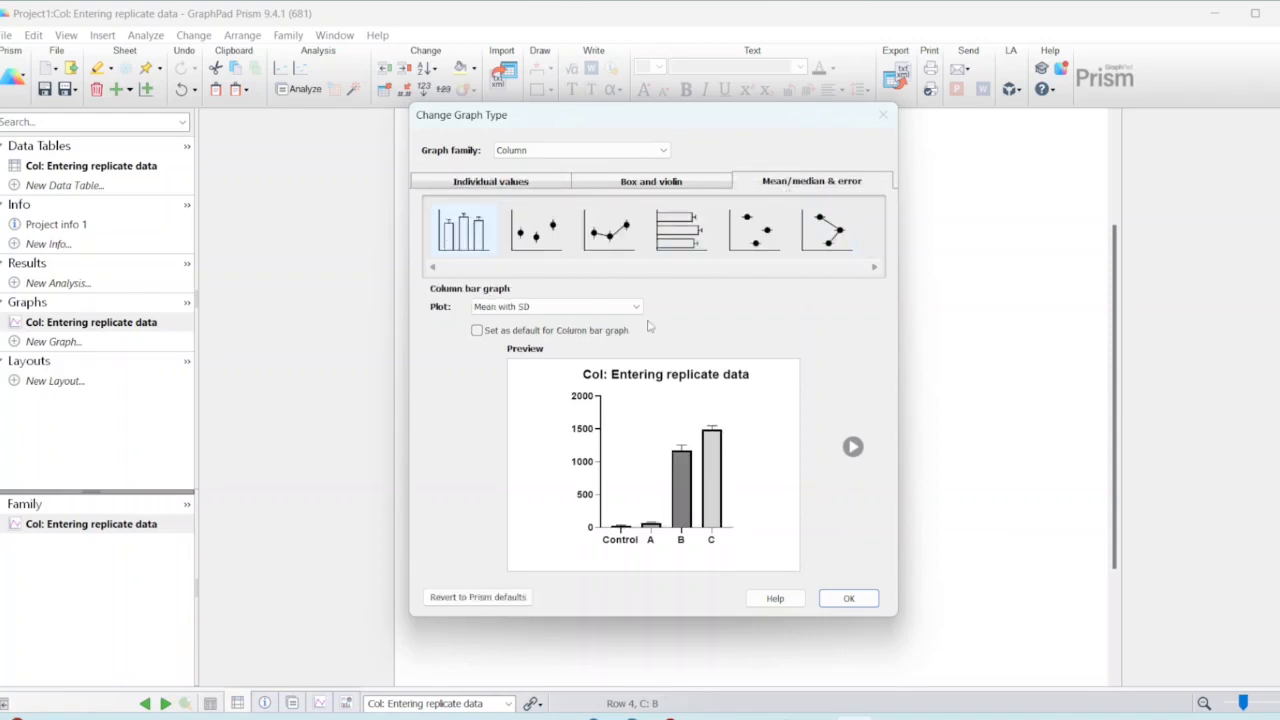
{"action": "left_click", "coordinate": [630, 307]}
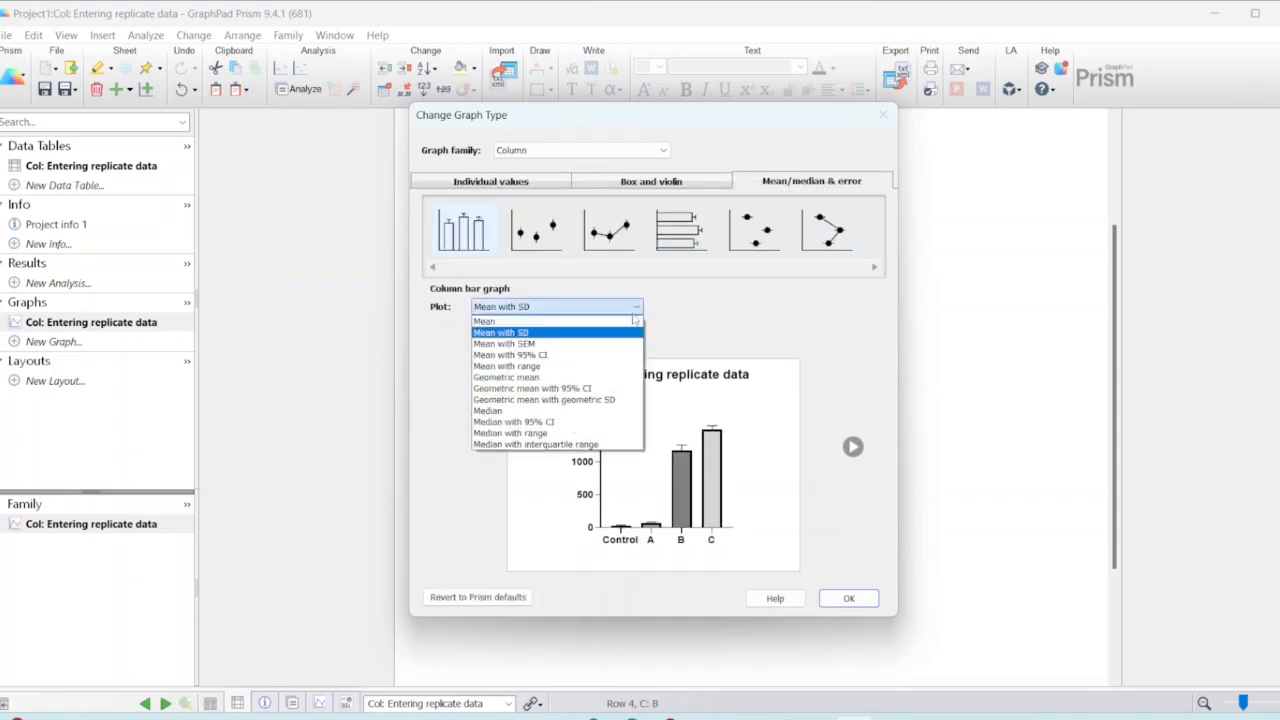
{"action": "left_click", "coordinate": [543, 335]}
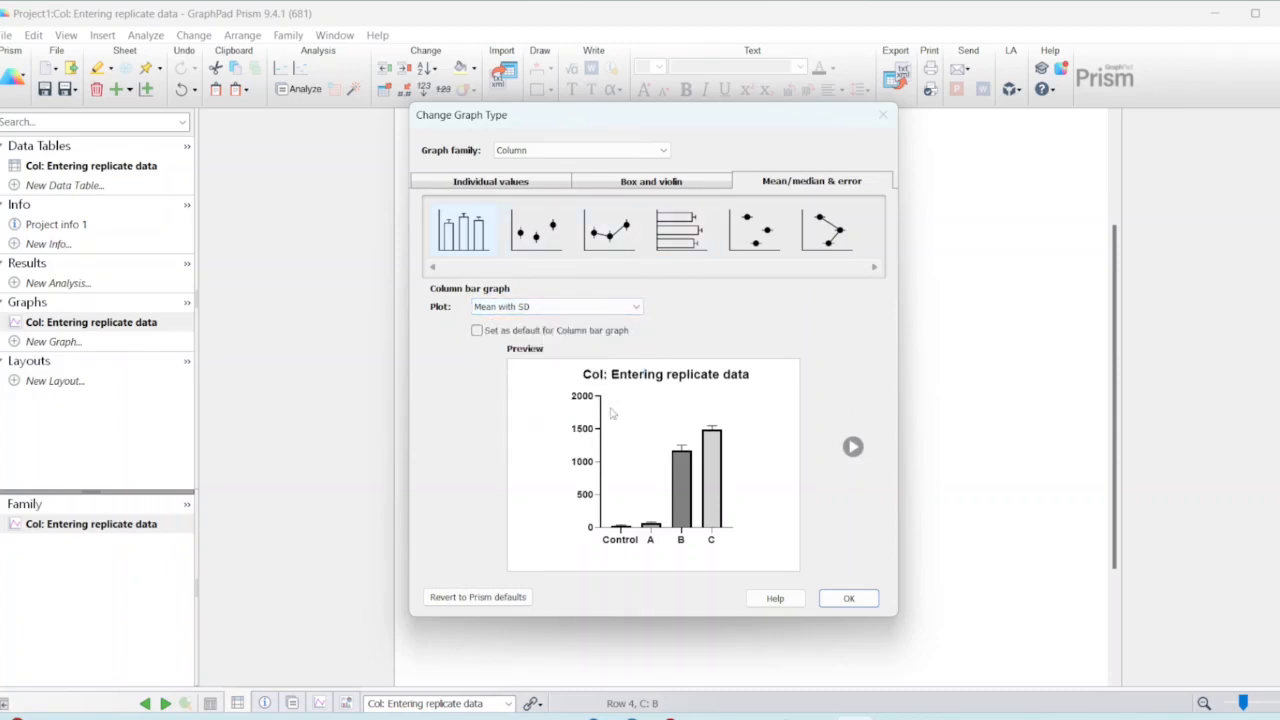
{"action": "left_click", "coordinate": [824, 599]}
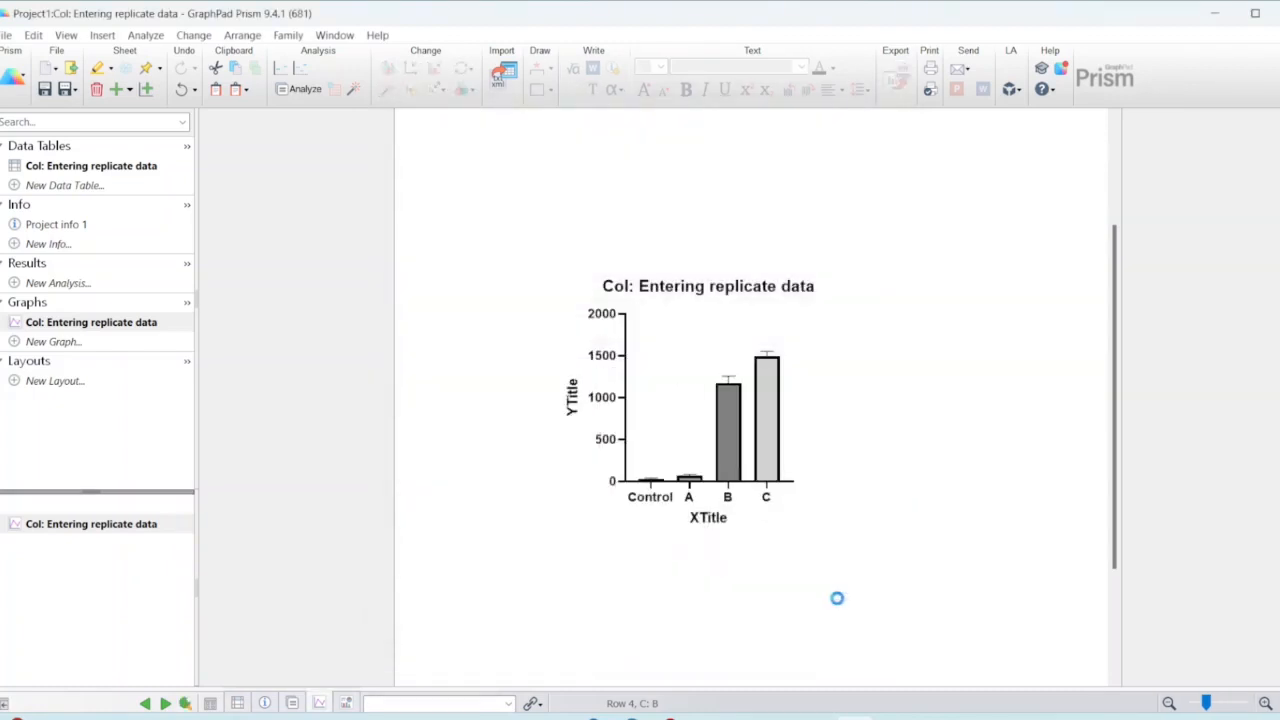
Step: Delete the title text "Col: Entering replicate data" above the bar graph
{"action": "left_click", "coordinate": [707, 286]}
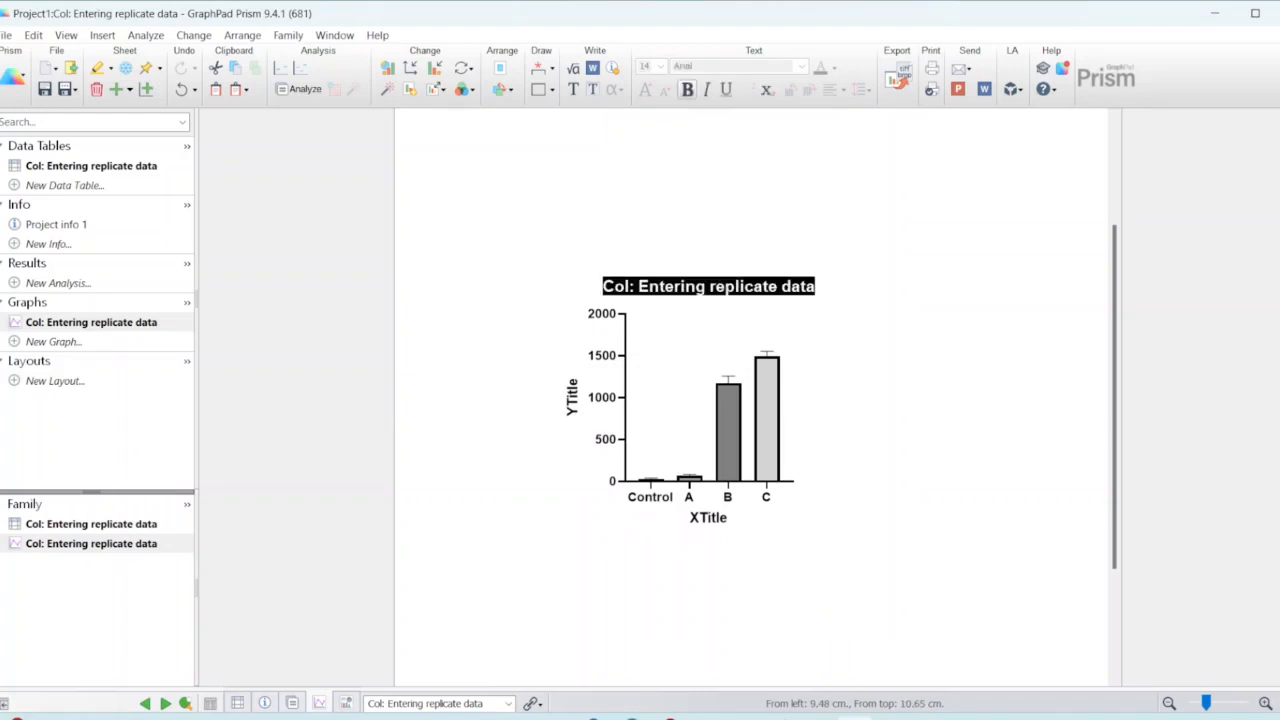
{"action": "left_click", "coordinate": [707, 286]}
{"action": "double_click", "coordinate": [690, 286]}
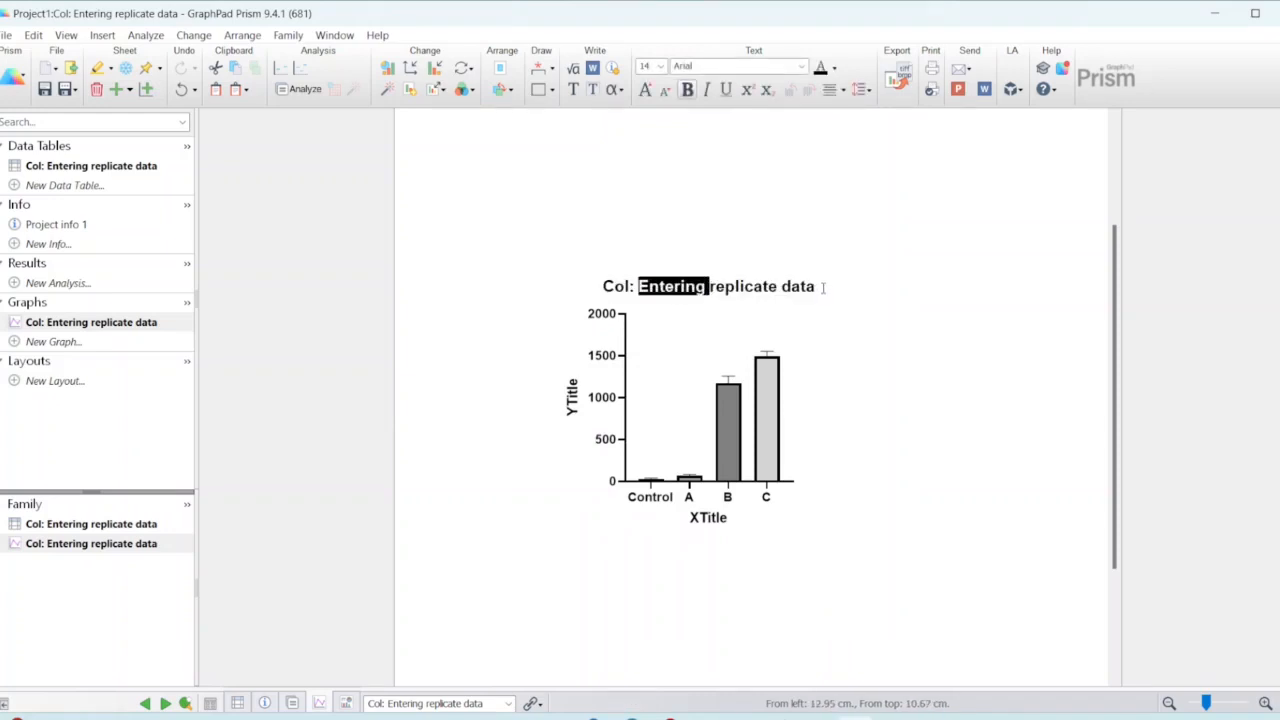
{"action": "left_click_drag", "start_coordinate": [818, 286], "coordinate": [595, 291]}
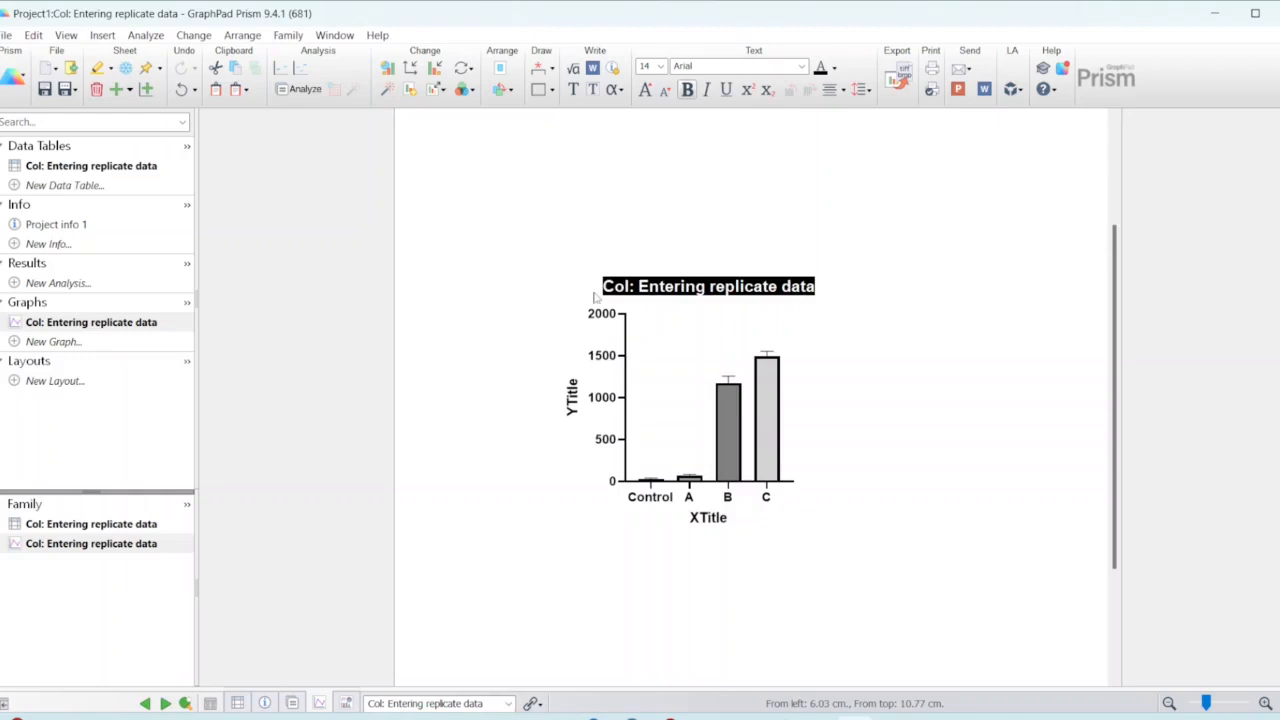
{"action": "key", "text": "Delete"}
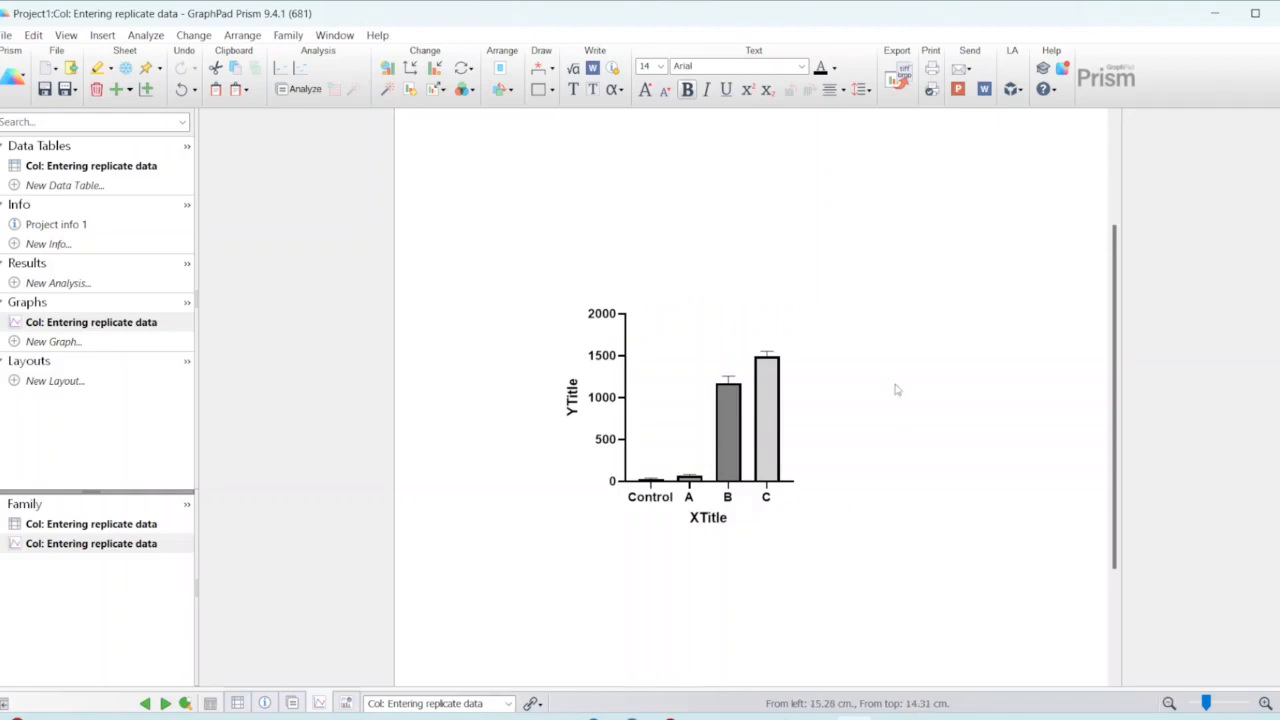
Step: Set the graph's X-axis title to "Treatment"
{"action": "left_click", "coordinate": [567, 397]}
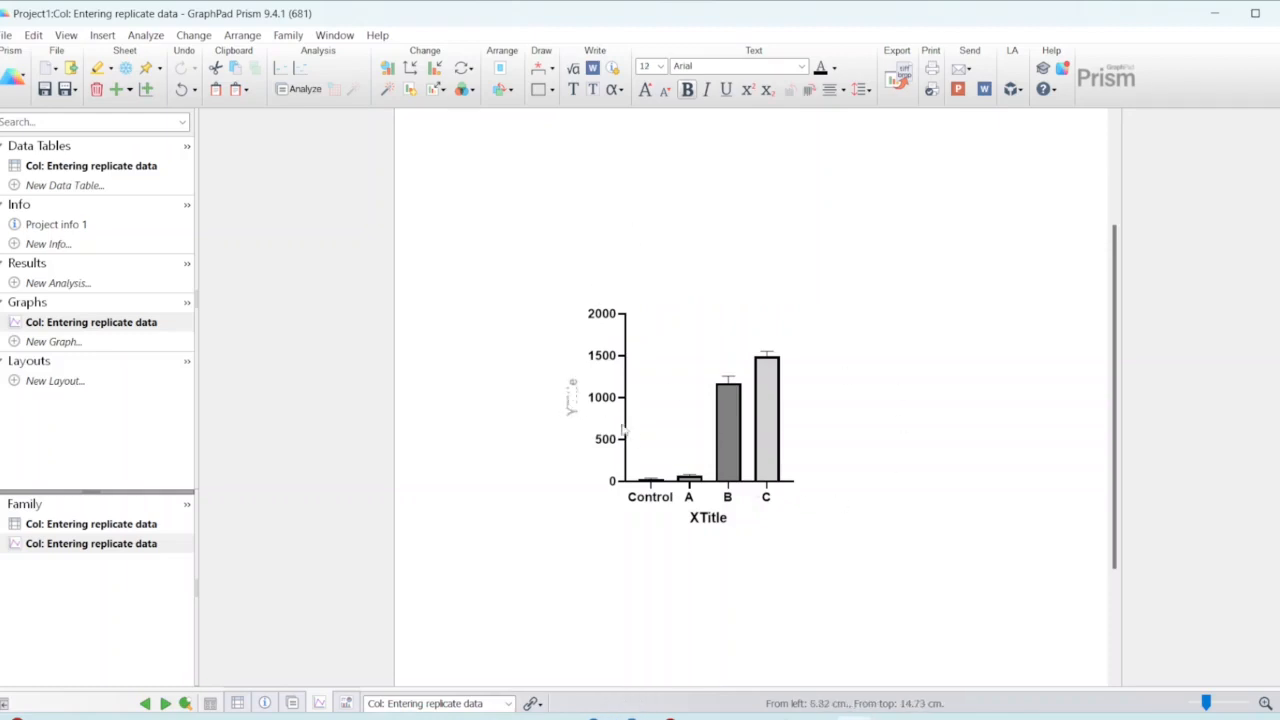
{"action": "left_click", "coordinate": [702, 517]}
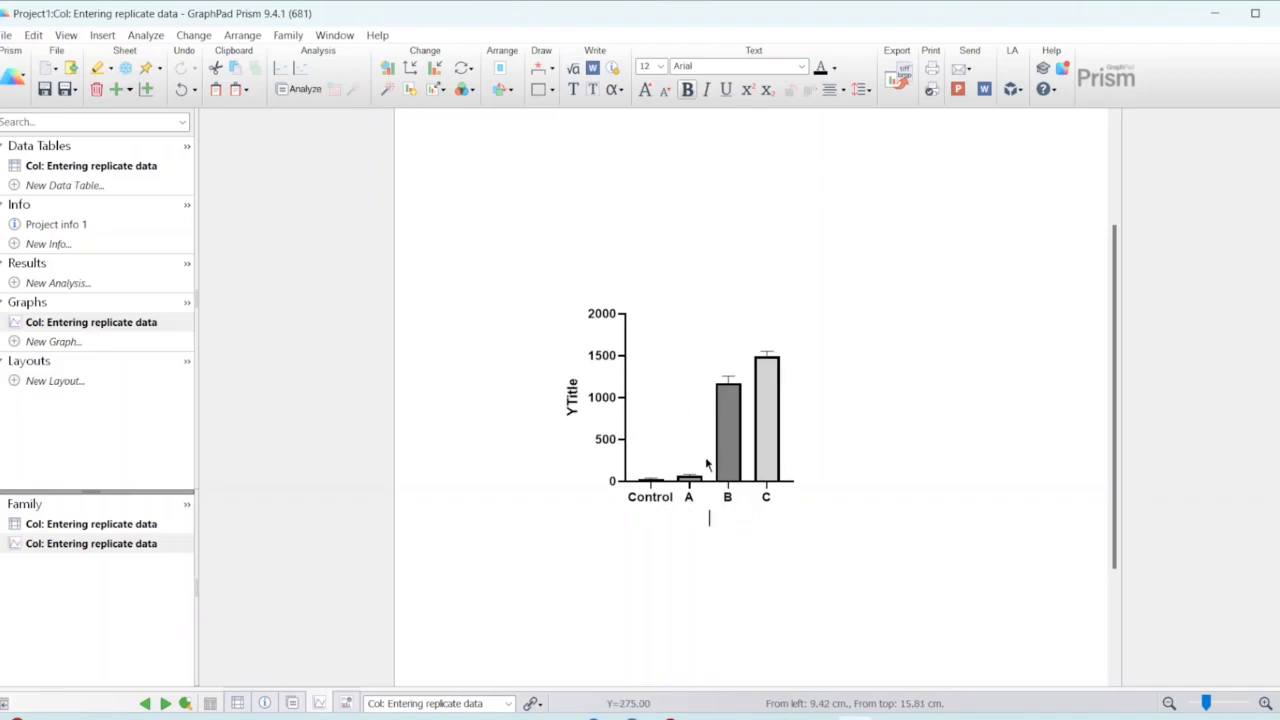
{"action": "type", "text": "T"}
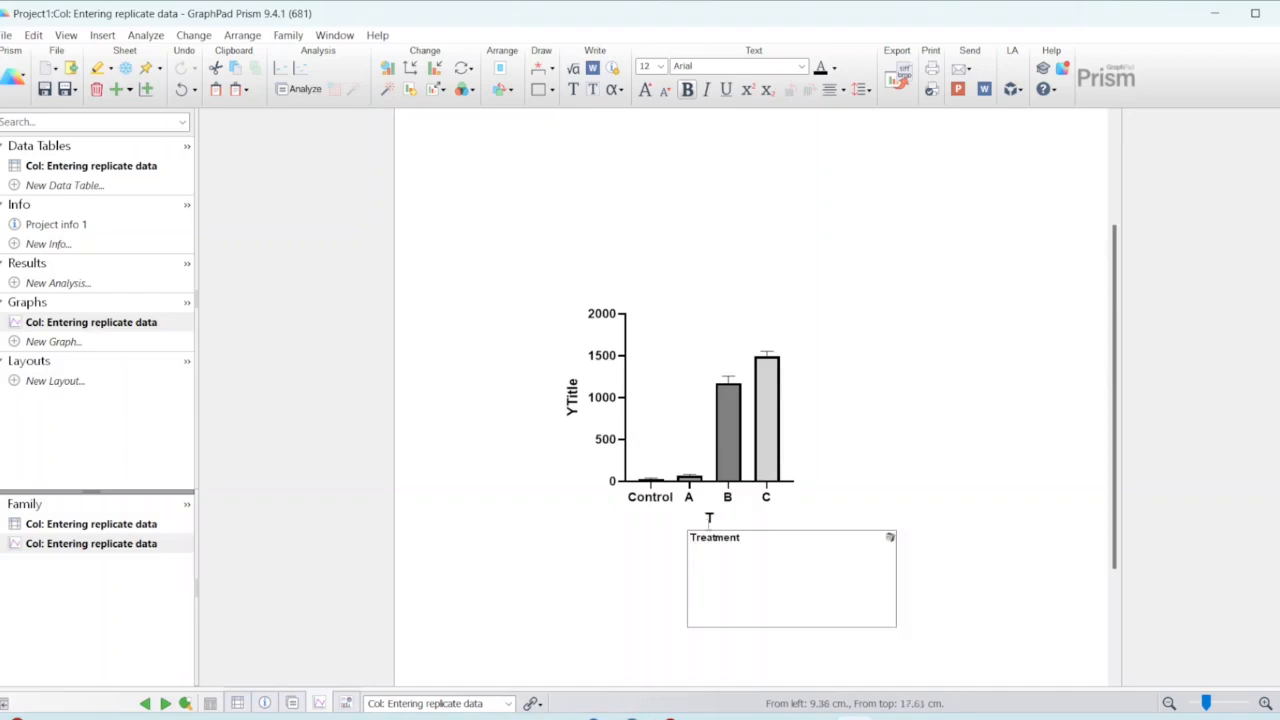
{"action": "left_click", "coordinate": [722, 545]}
Step: Set the graph's Y-axis title to "protein level (pg/mL)"
{"action": "left_click", "coordinate": [576, 400]}
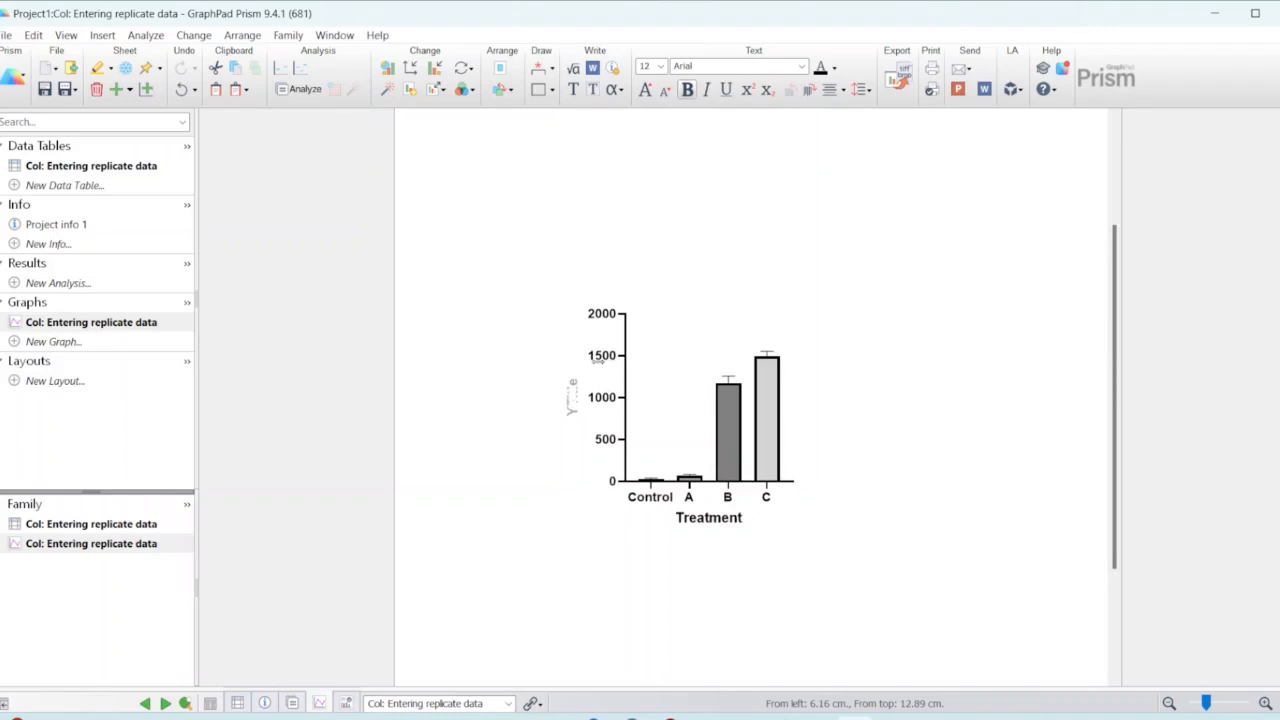
{"action": "type", "text": "PROT"}
{"action": "key", "text": "BackSpace"}
{"action": "key", "text": "BackSpace"}
{"action": "key", "text": "BackSpace"}
{"action": "key", "text": "BackSpace"}
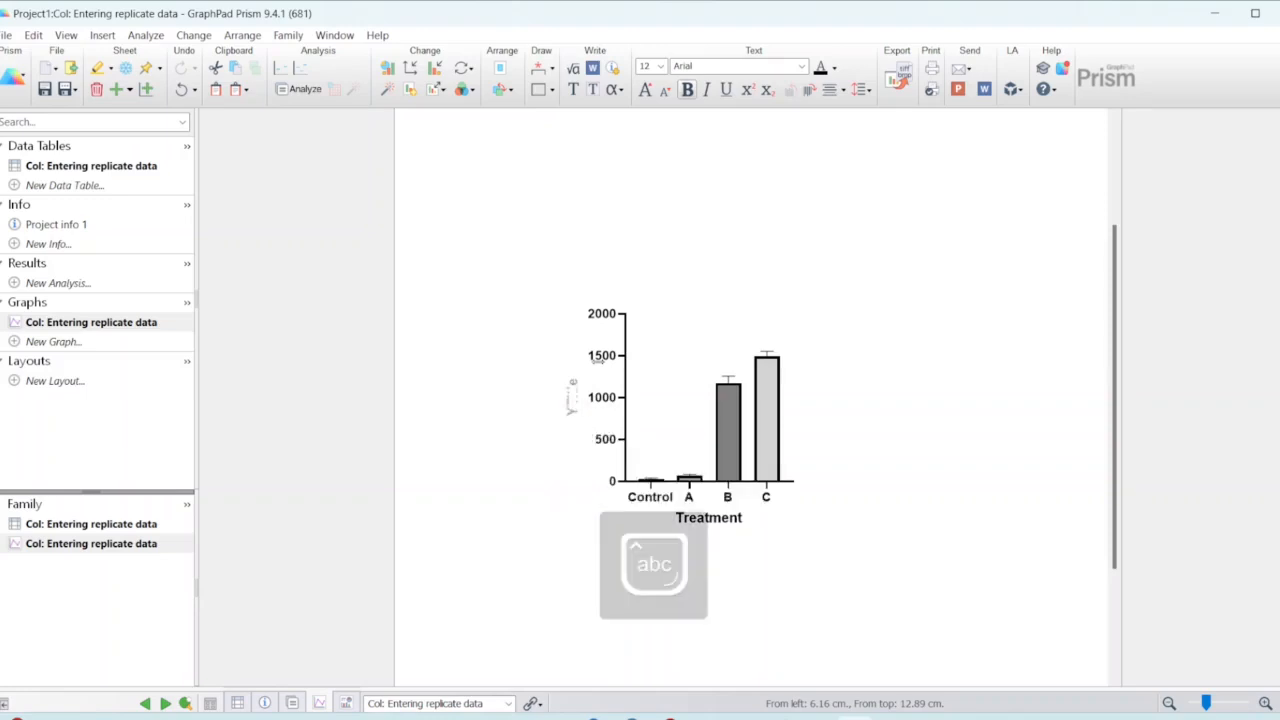
{"action": "type", "text": "protein level"}
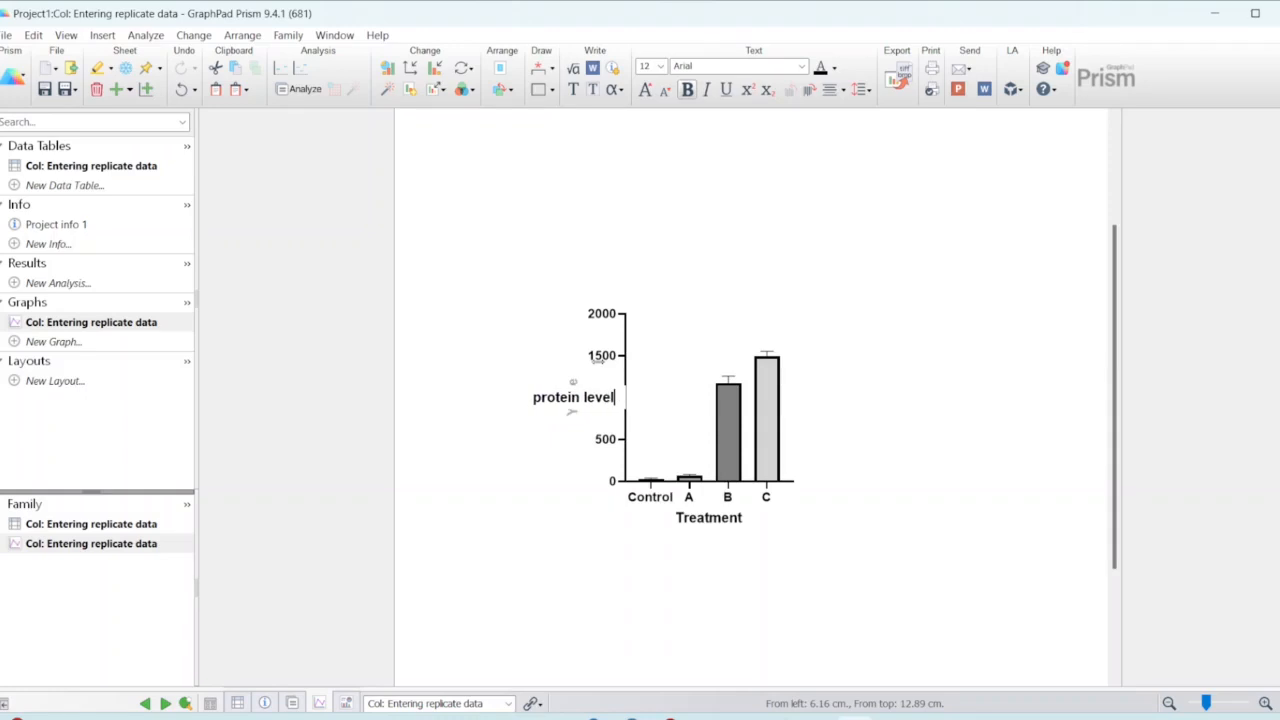
{"action": "type", "text": " ("}
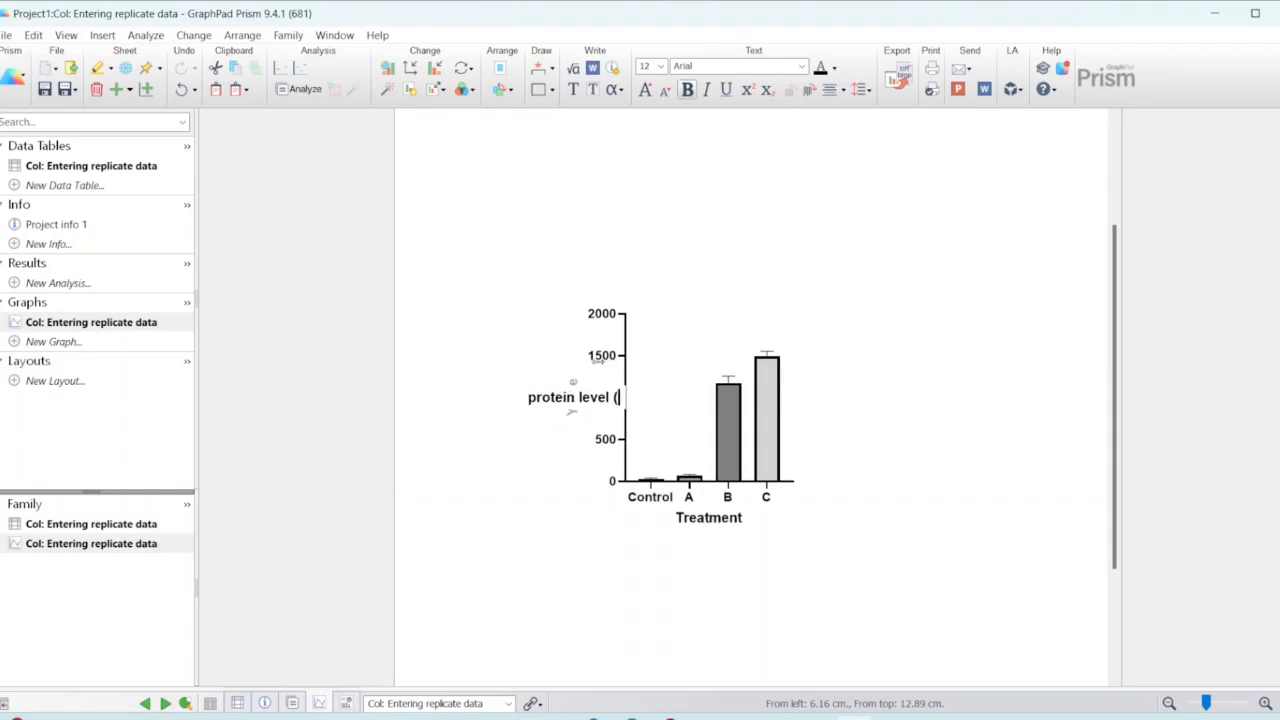
{"action": "type", "text": "pg/m"}
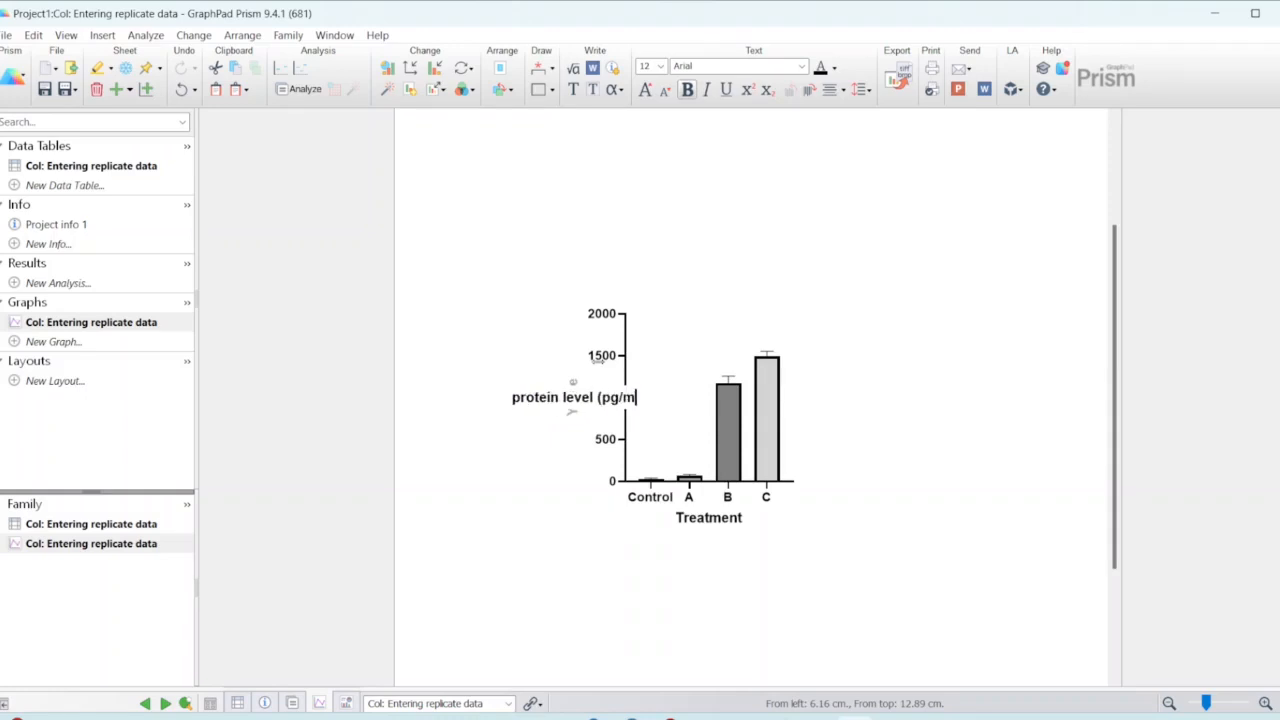
{"action": "type", "text": "L)"}
{"action": "left_click", "coordinate": [827, 385]}
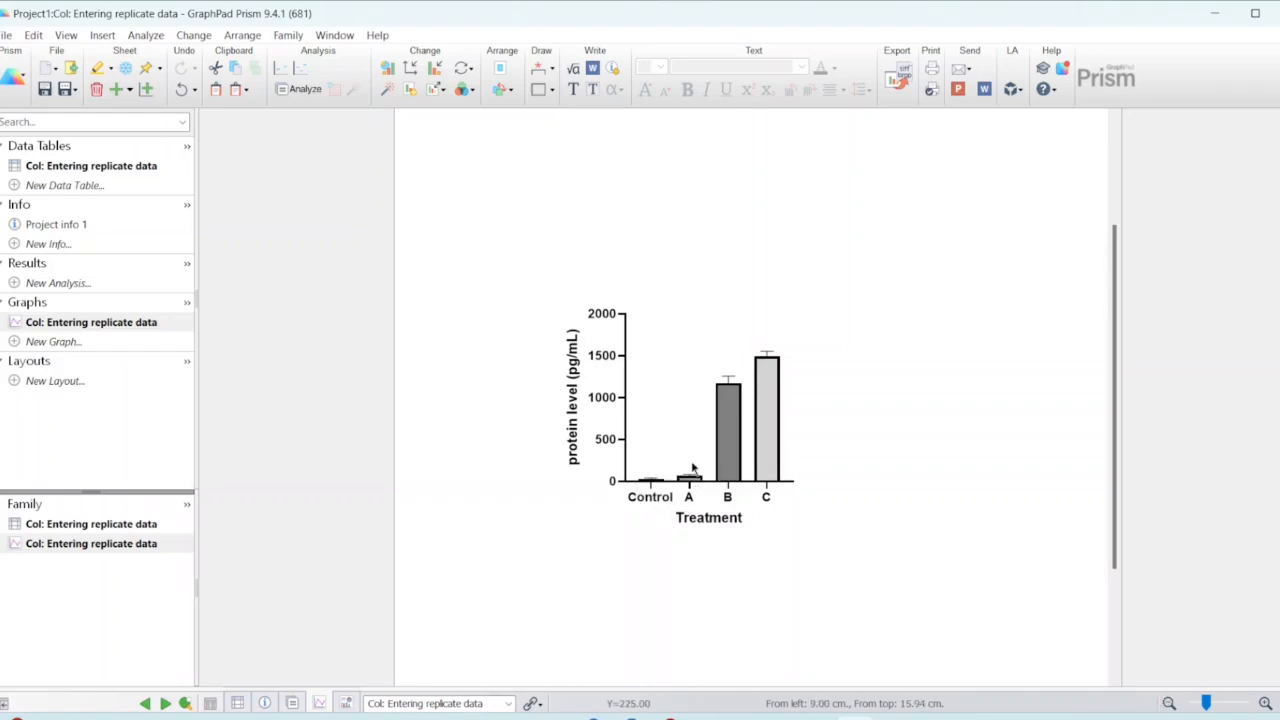
Step: Duplicate the bar graph sheet "Col: Entering replicate data"
{"action": "right_click", "coordinate": [92, 330]}
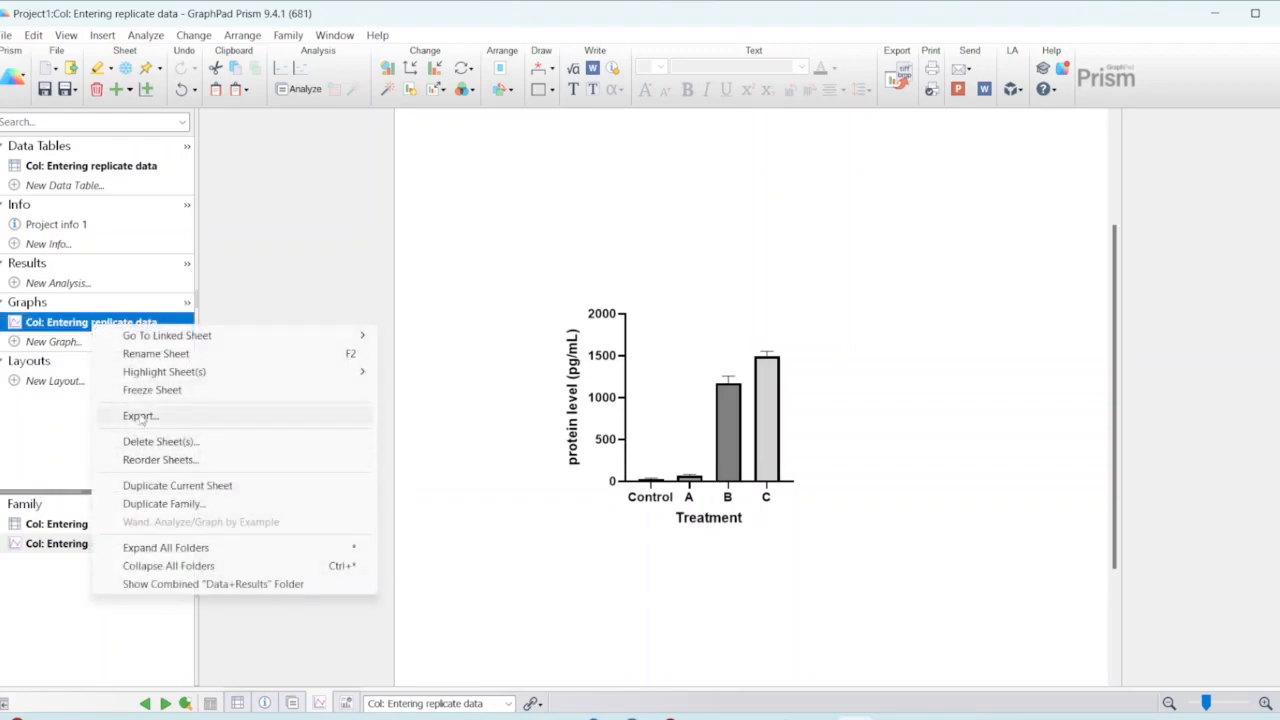
{"action": "left_click", "coordinate": [145, 489]}
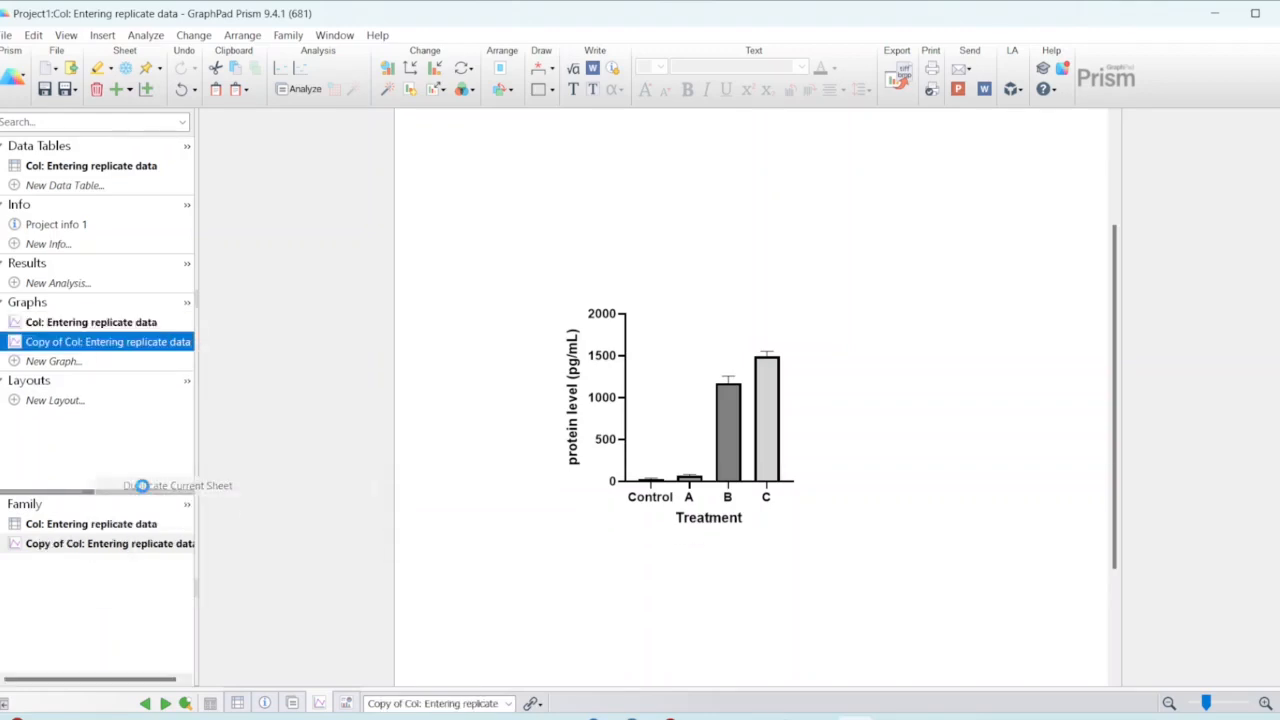
{"action": "double_click", "coordinate": [80, 346]}
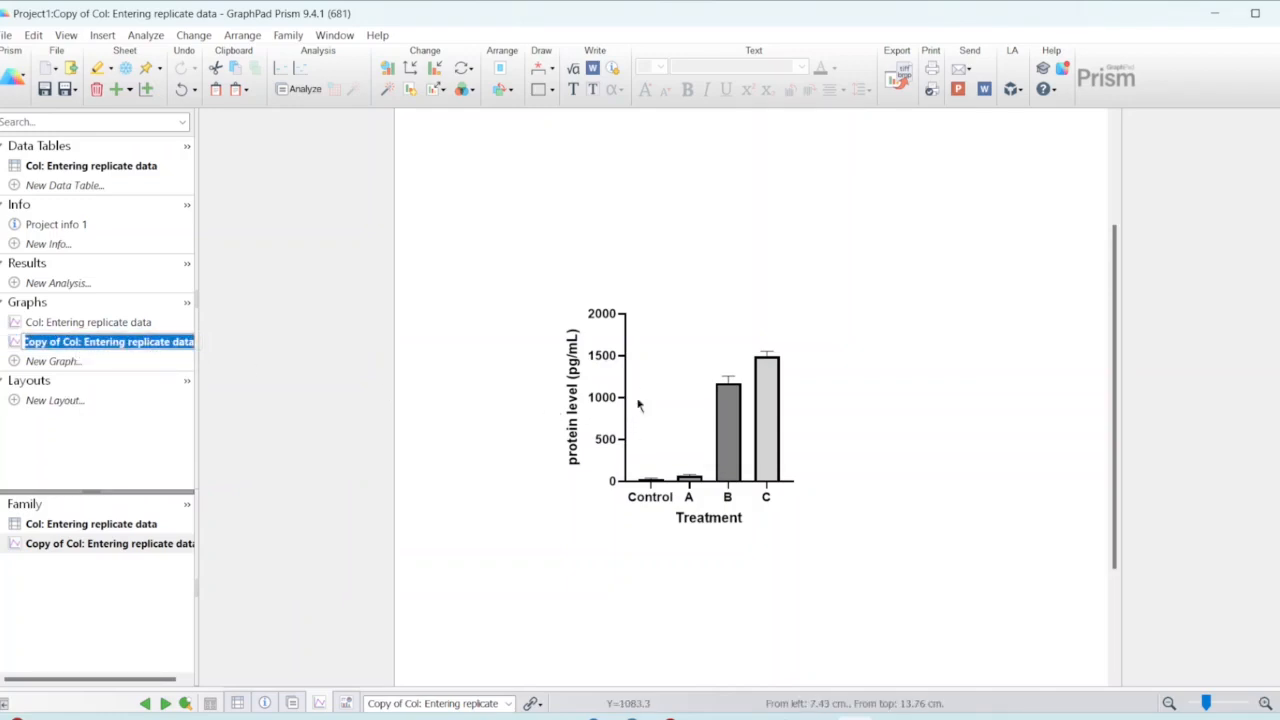
Step: Split the left Y axis into two segments (---| |---), the bottom from 0 to 100 with ticks every 20, the top from 1000 to 2000
{"action": "left_click", "coordinate": [620, 410]}
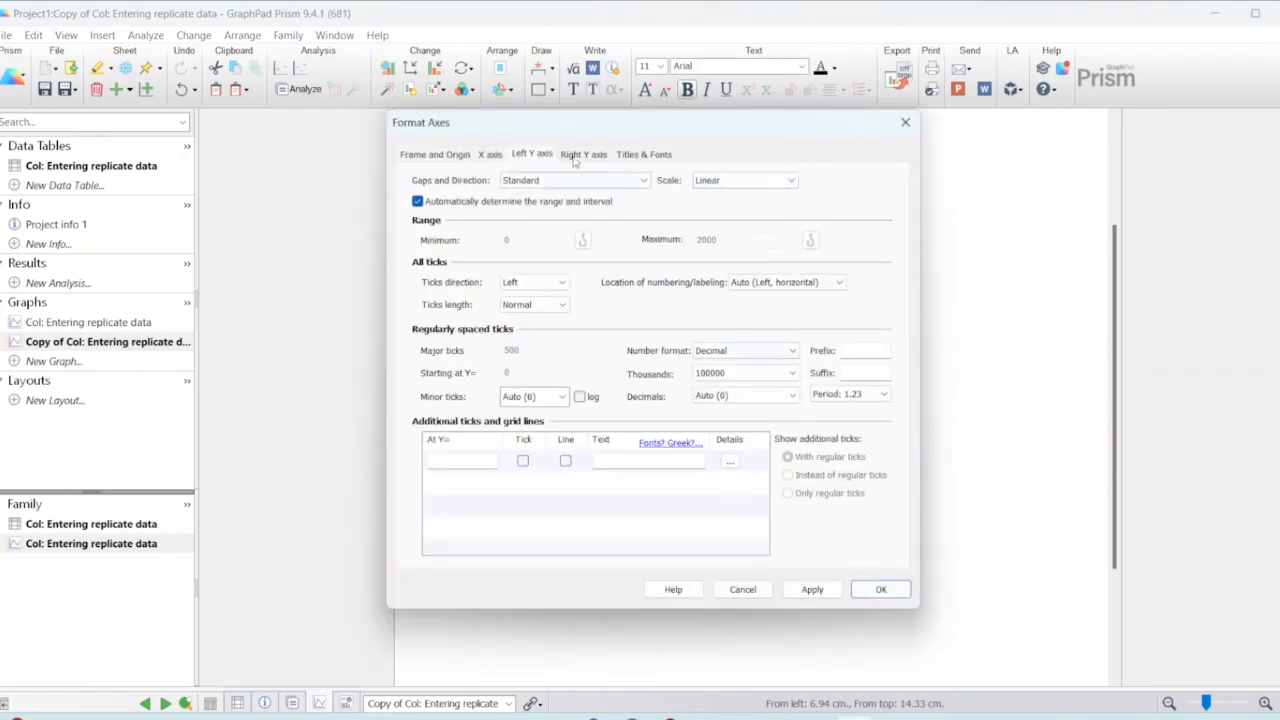
{"action": "left_click", "coordinate": [570, 180]}
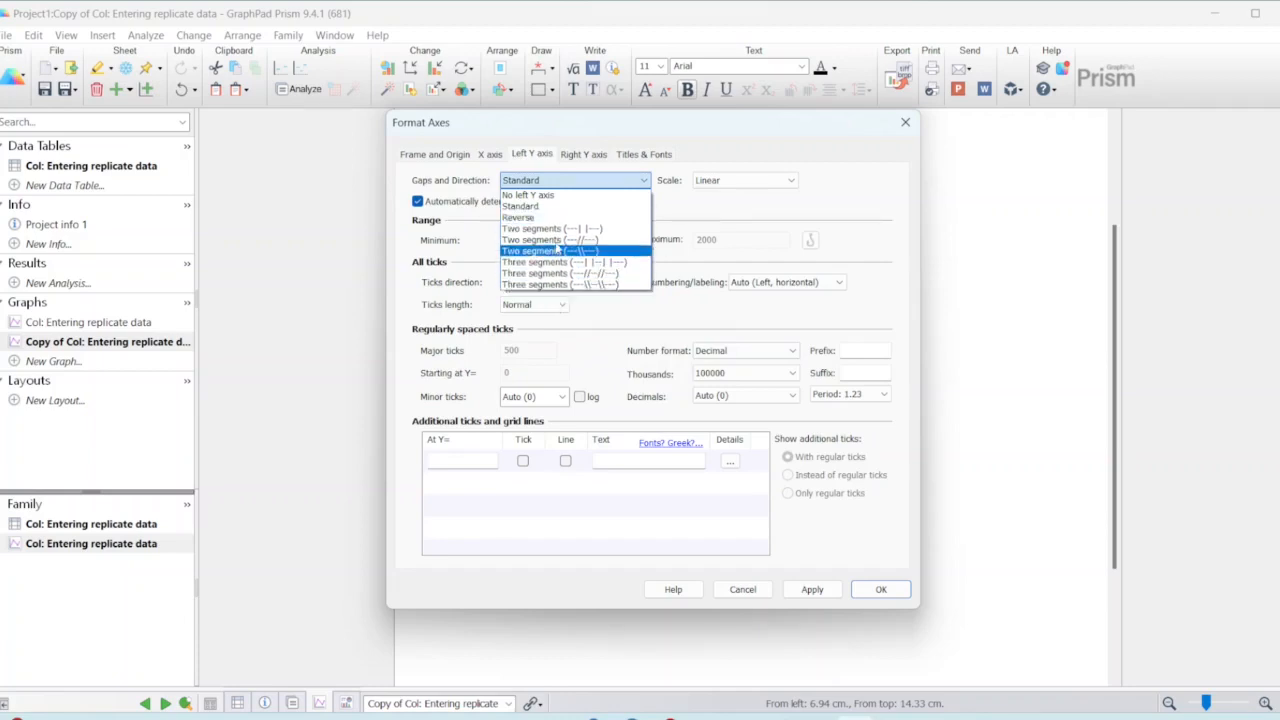
{"action": "left_click", "coordinate": [556, 229]}
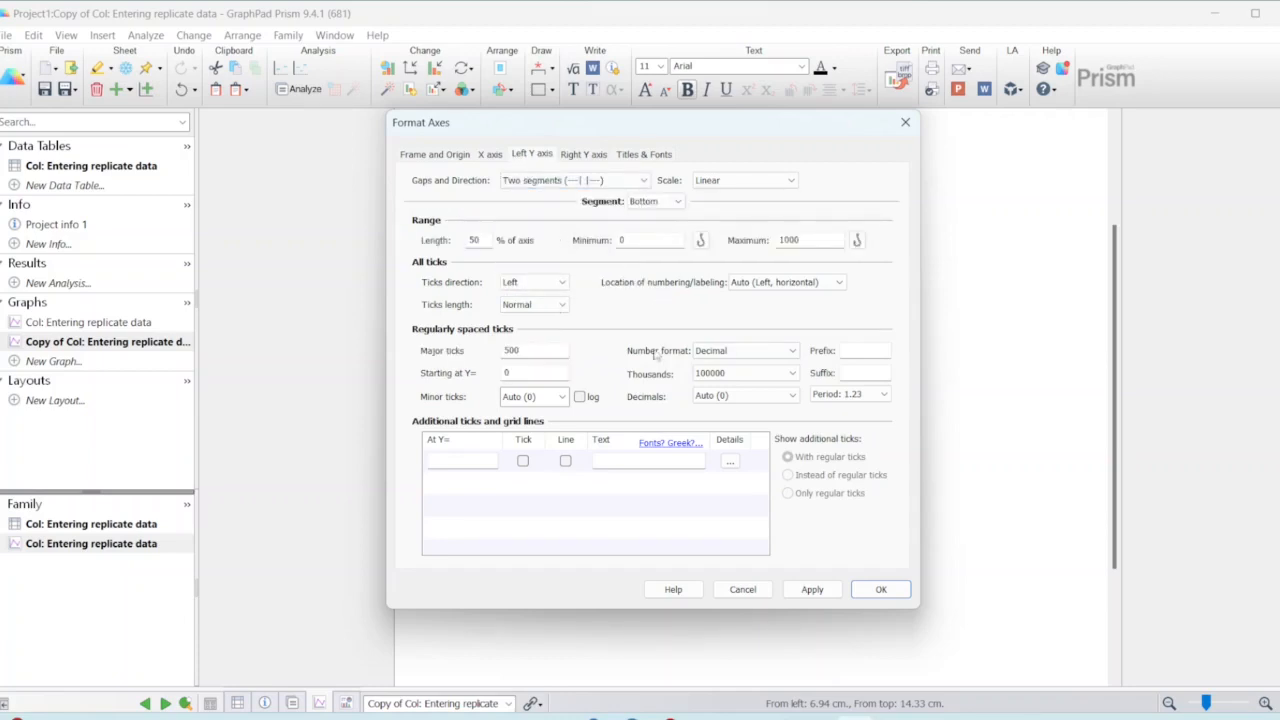
{"action": "left_click_drag", "start_coordinate": [754, 150], "coordinate": [1139, 178]}
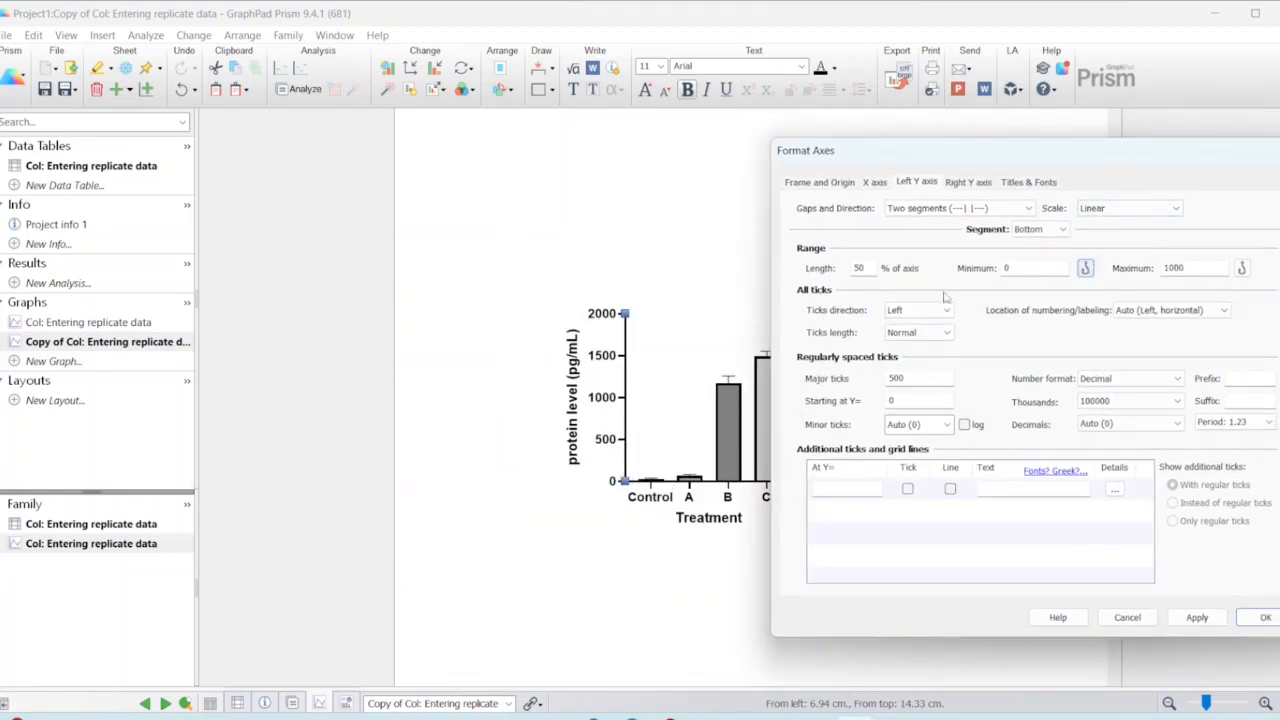
{"action": "left_click", "coordinate": [1213, 268]}
{"action": "left_click", "coordinate": [1036, 255]}
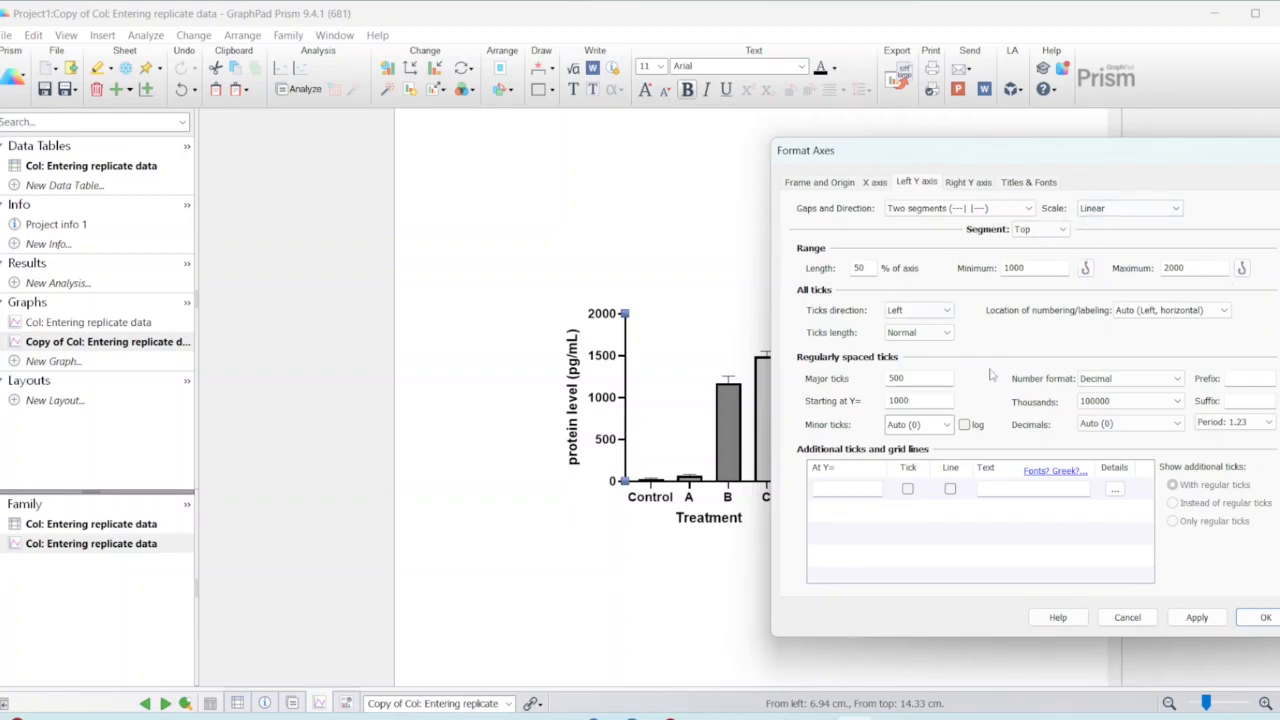
{"action": "left_click", "coordinate": [1266, 618]}
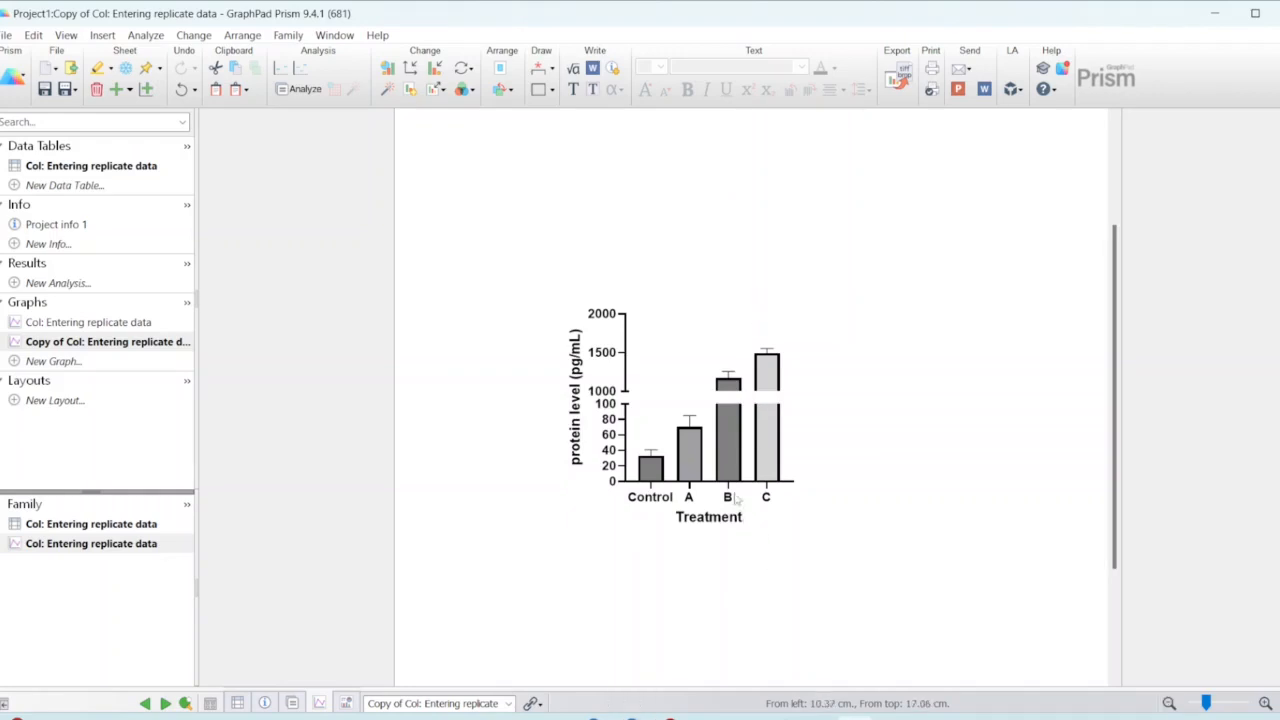
Step: Change the fill of the treatment B bar to the dark grey in column F, row 1 of the palette
{"action": "mouse_move", "coordinate": [702, 468]}
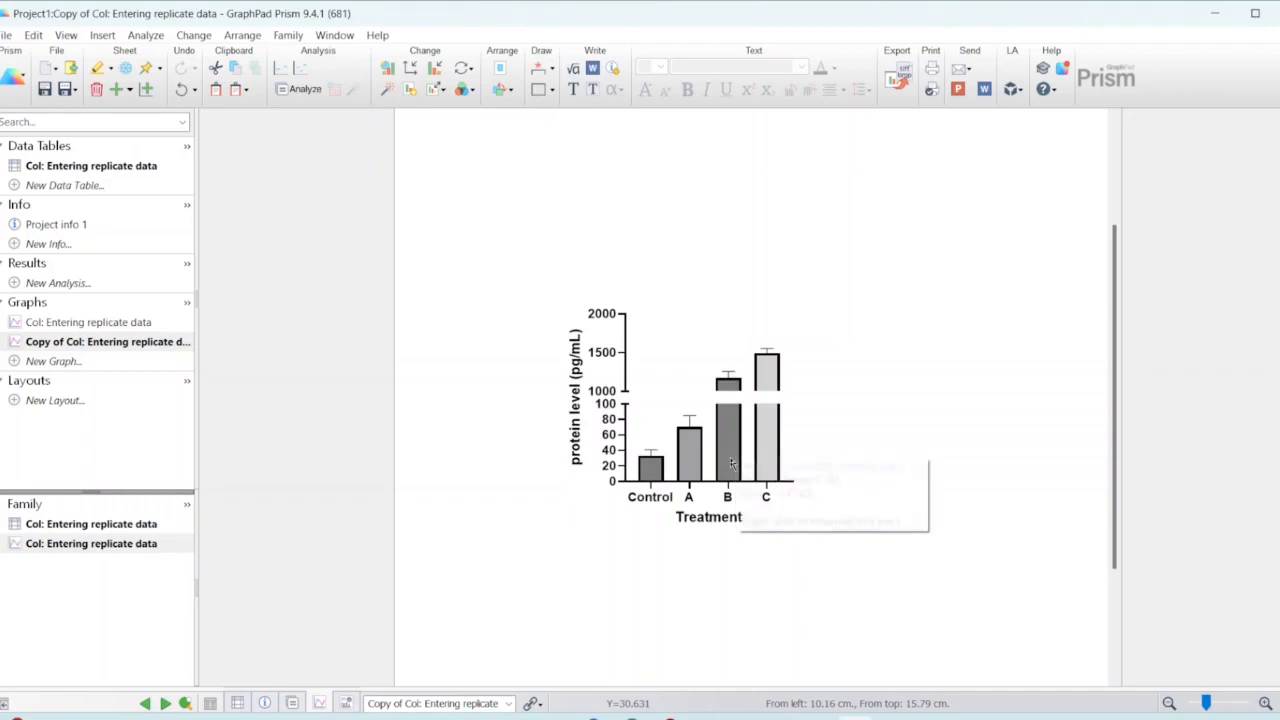
{"action": "double_click", "coordinate": [726, 458]}
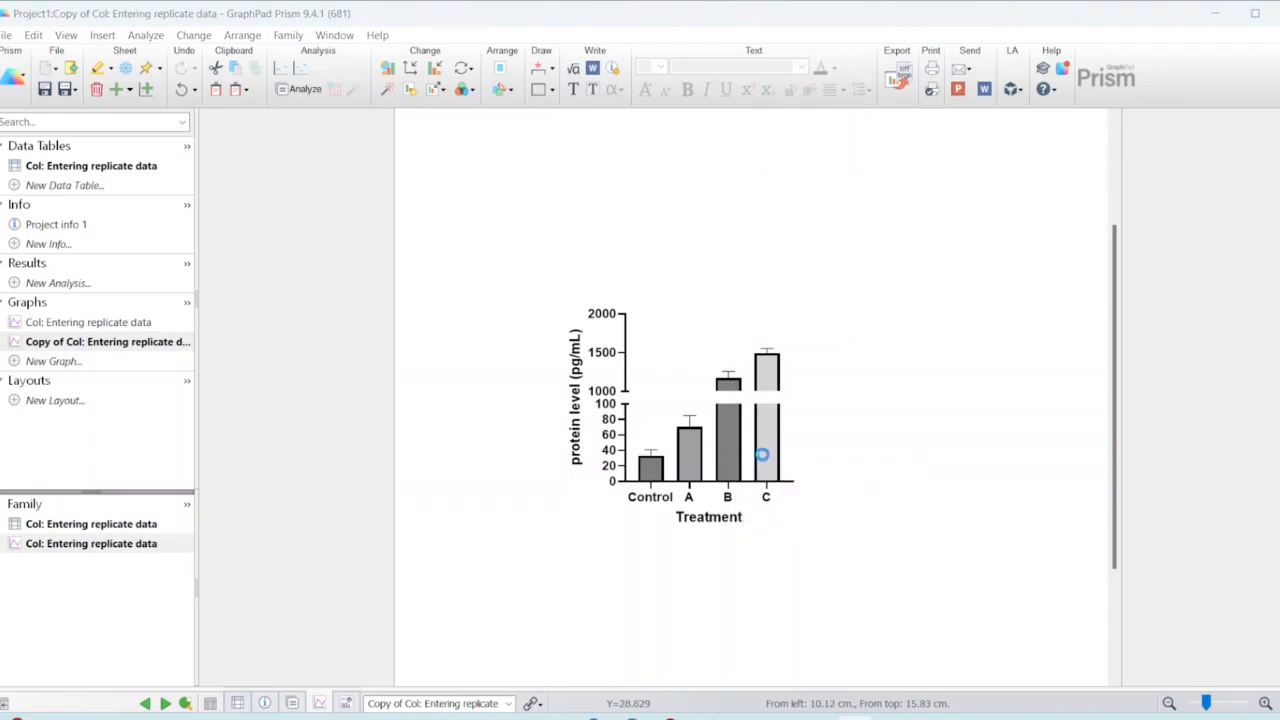
{"action": "left_click", "coordinate": [532, 263]}
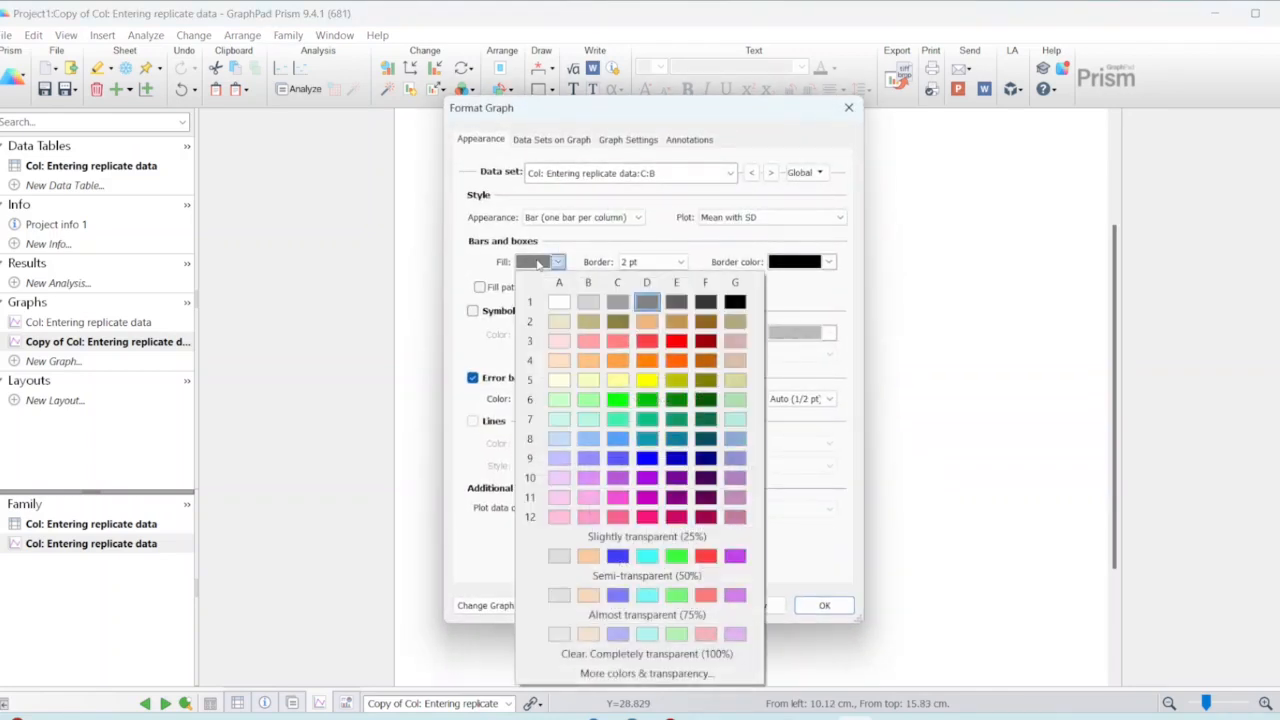
{"action": "left_click", "coordinate": [712, 304]}
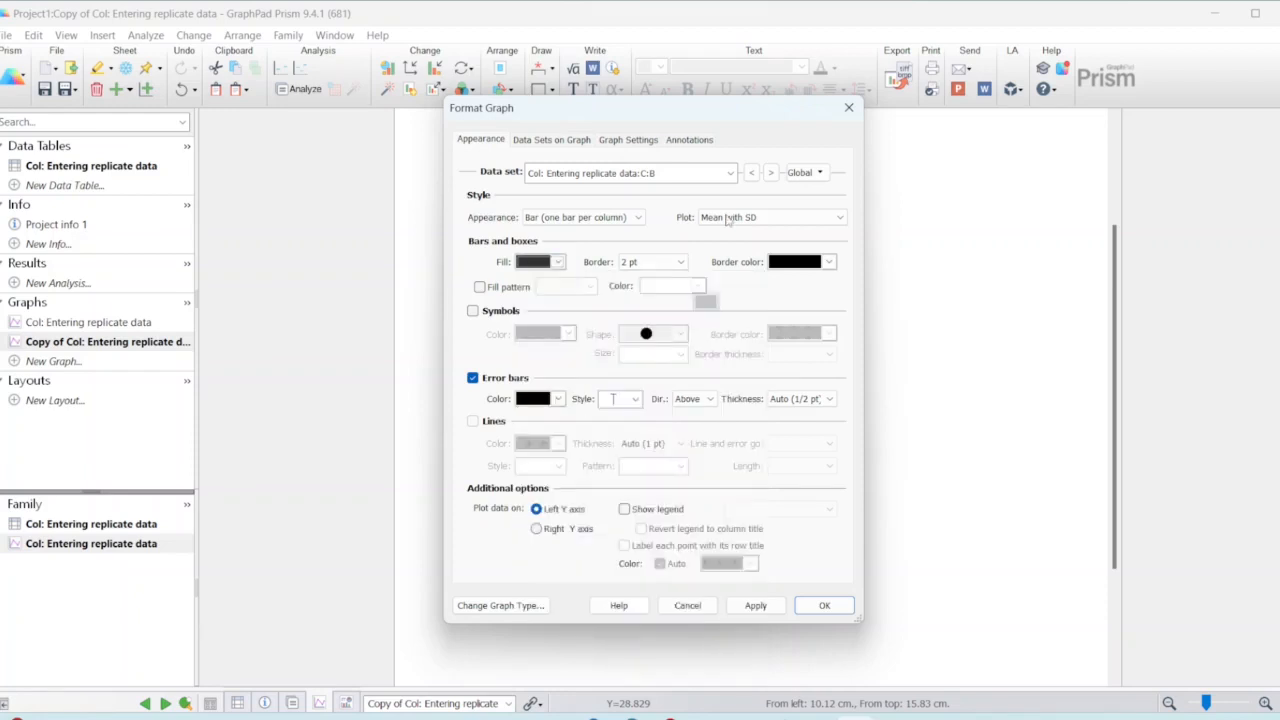
{"action": "left_click_drag", "start_coordinate": [690, 116], "coordinate": [1100, 142]}
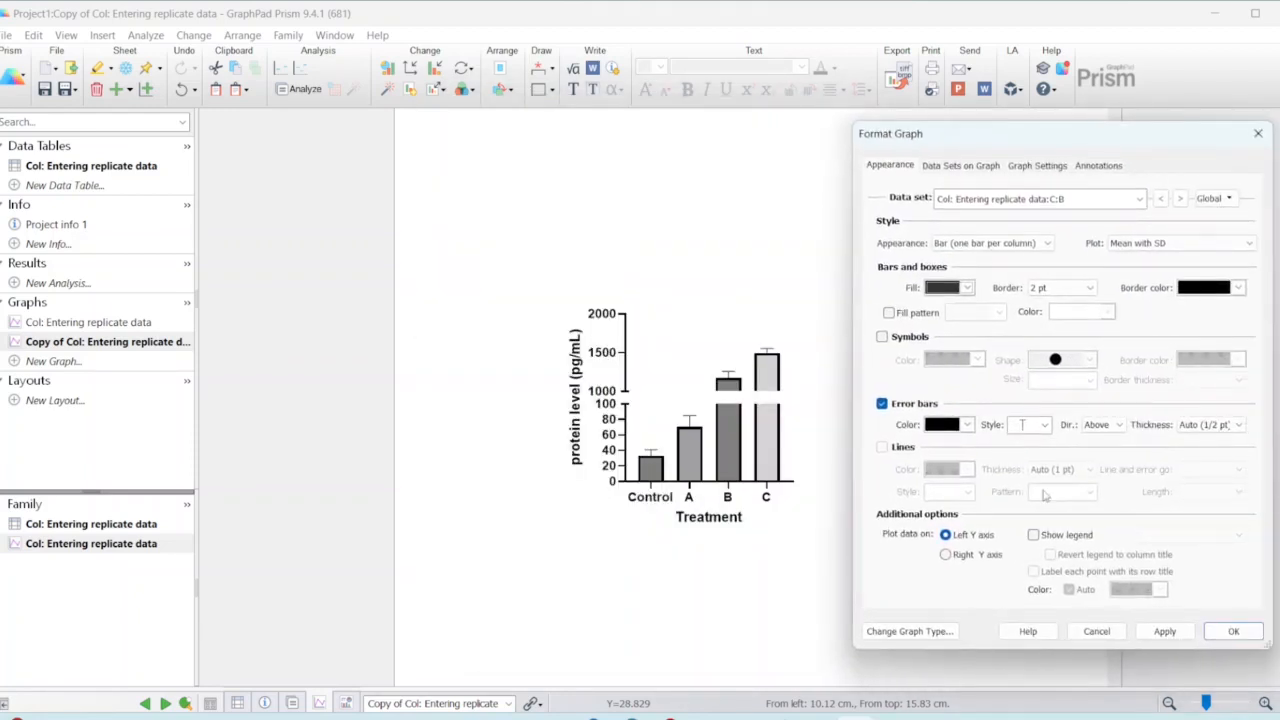
{"action": "left_click", "coordinate": [1233, 631]}
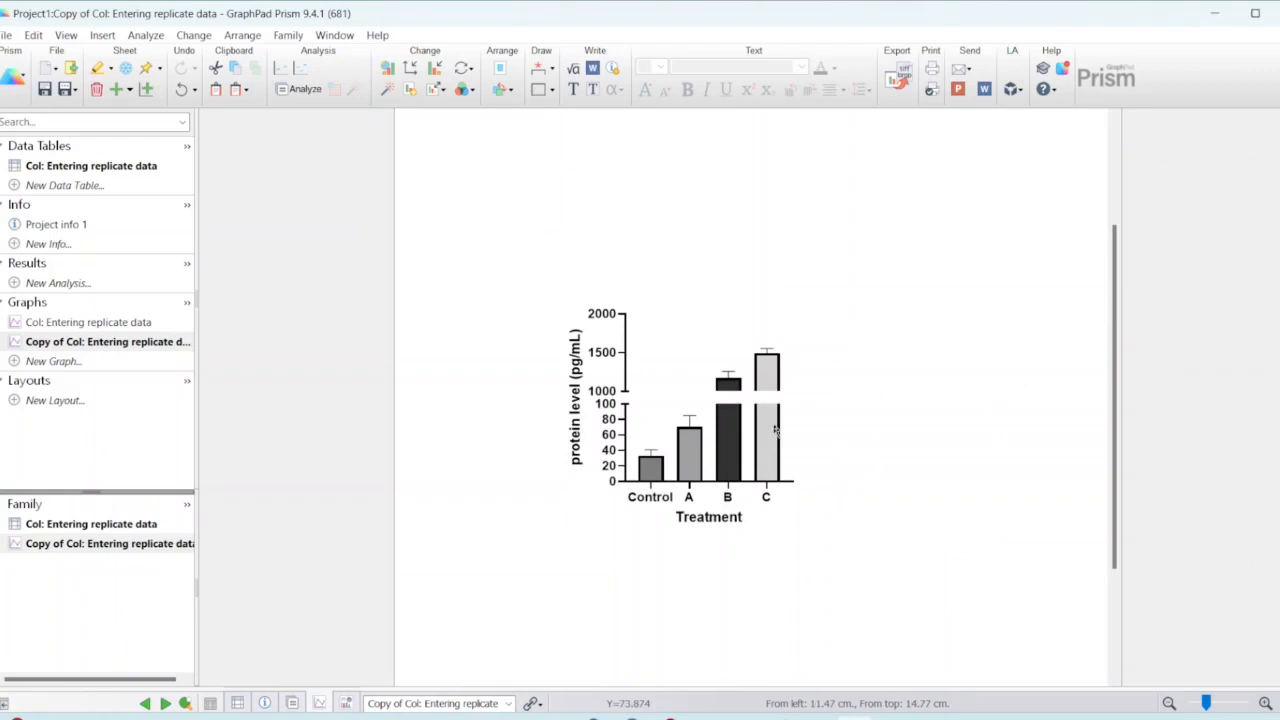
Step: Change the fill of the Control bar to the light grey in column B, row 1 of the palette
{"action": "double_click", "coordinate": [650, 468]}
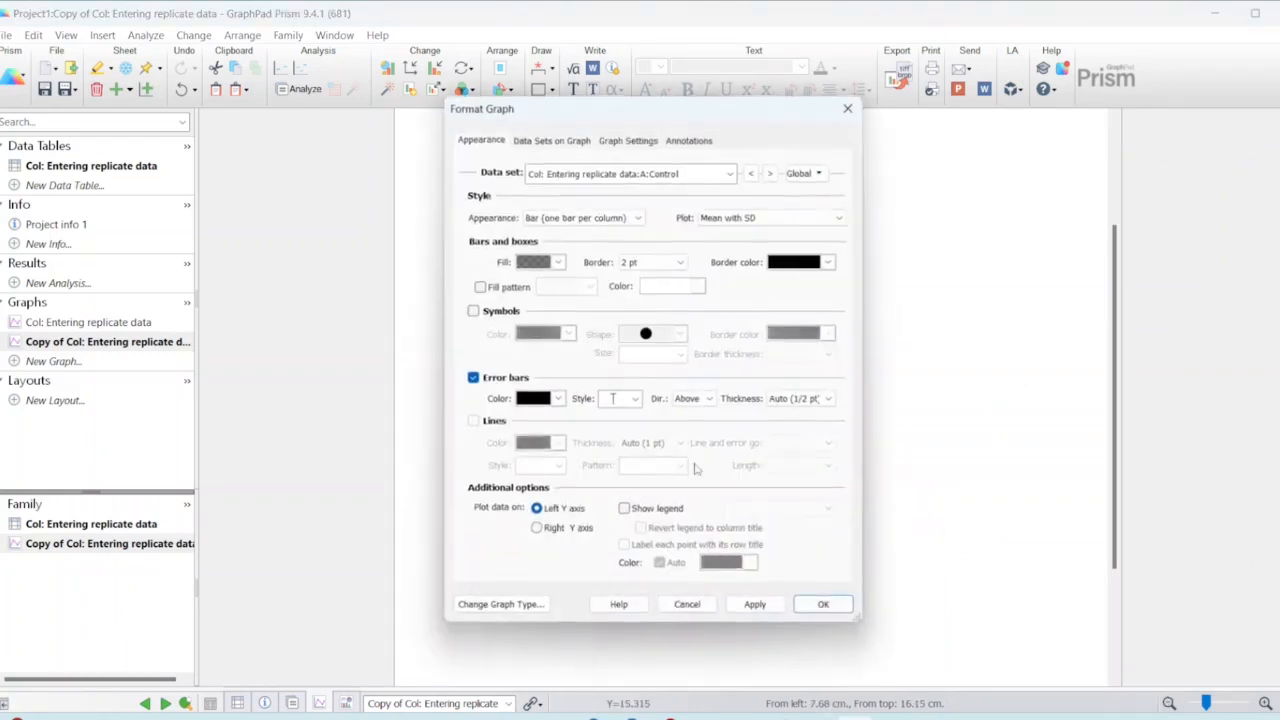
{"action": "left_click", "coordinate": [541, 265]}
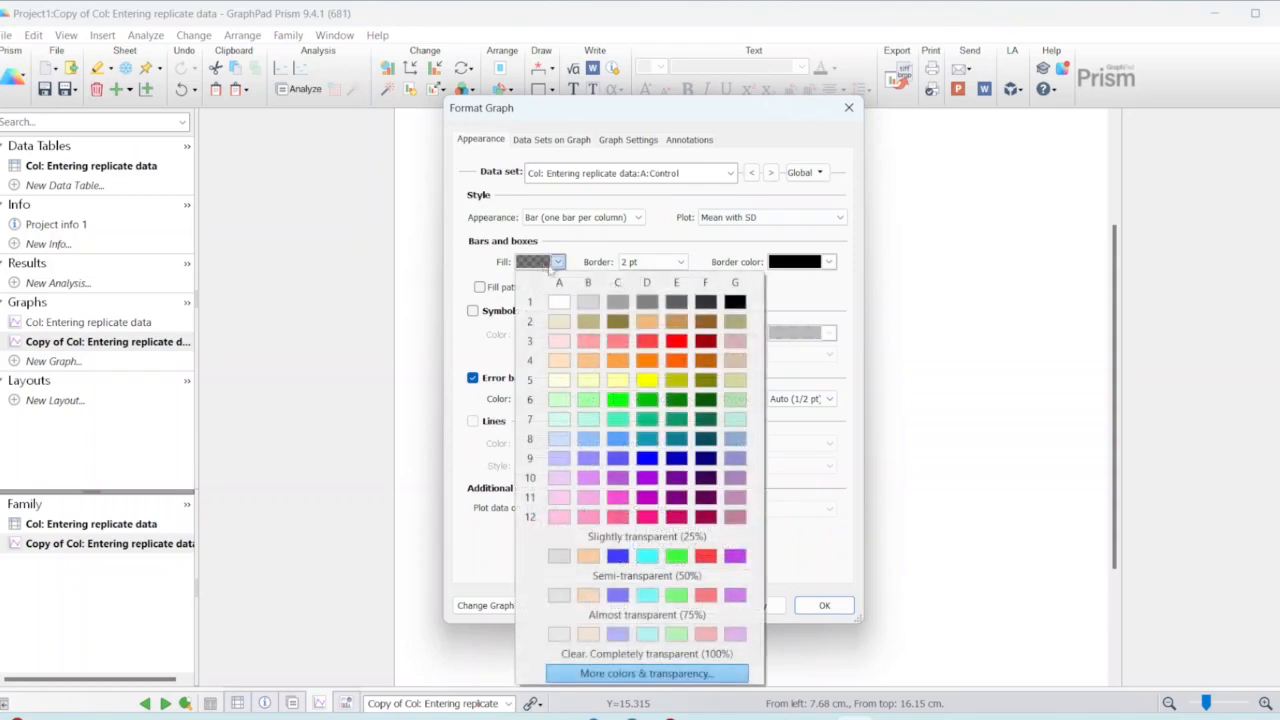
{"action": "left_click", "coordinate": [588, 301]}
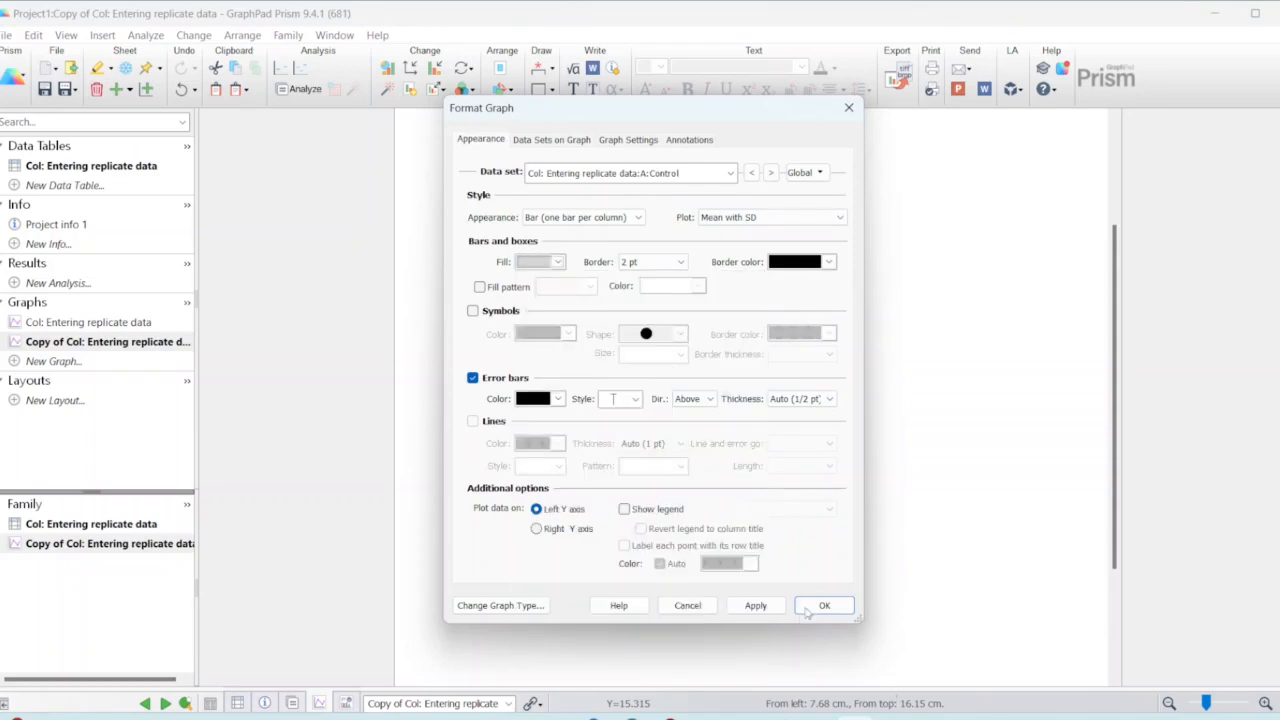
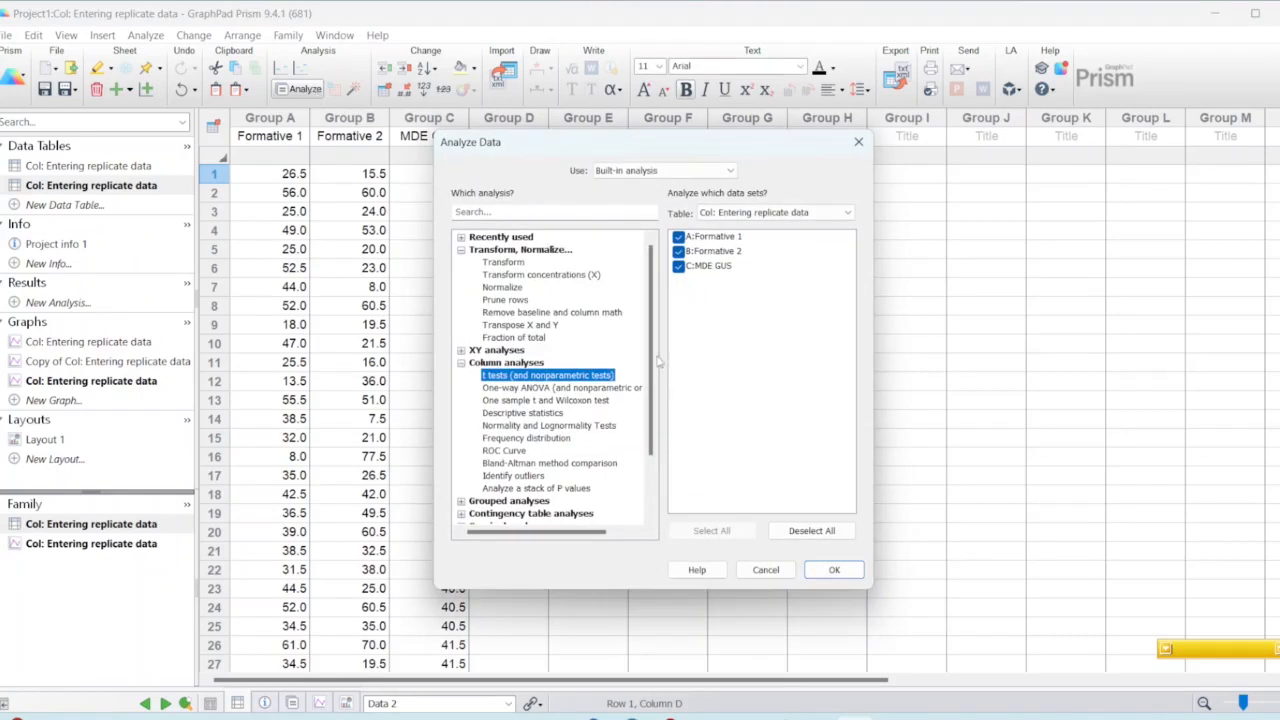
Step: Run Normality and Lognormality Tests on Formative 1, Formative 2 and MDE GUS, testing the normal distribution with all four methods and a QQ plot
{"action": "left_click", "coordinate": [524, 426]}
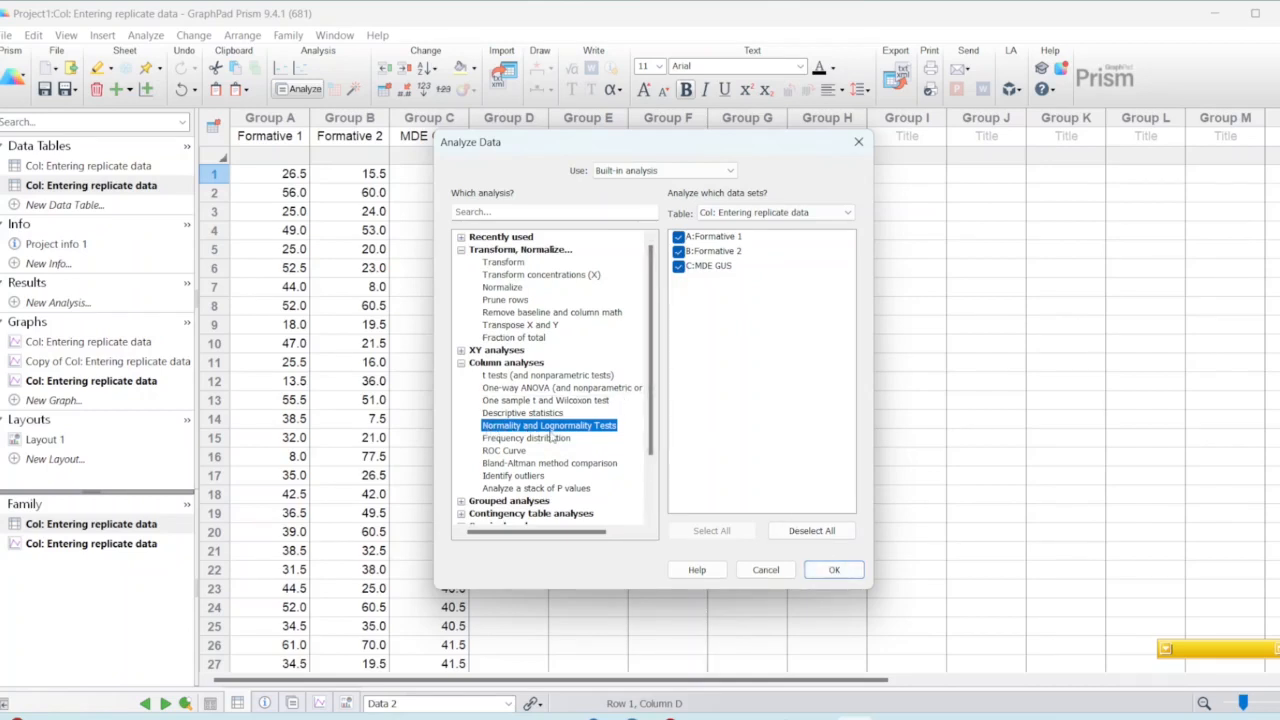
{"action": "left_click", "coordinate": [833, 571]}
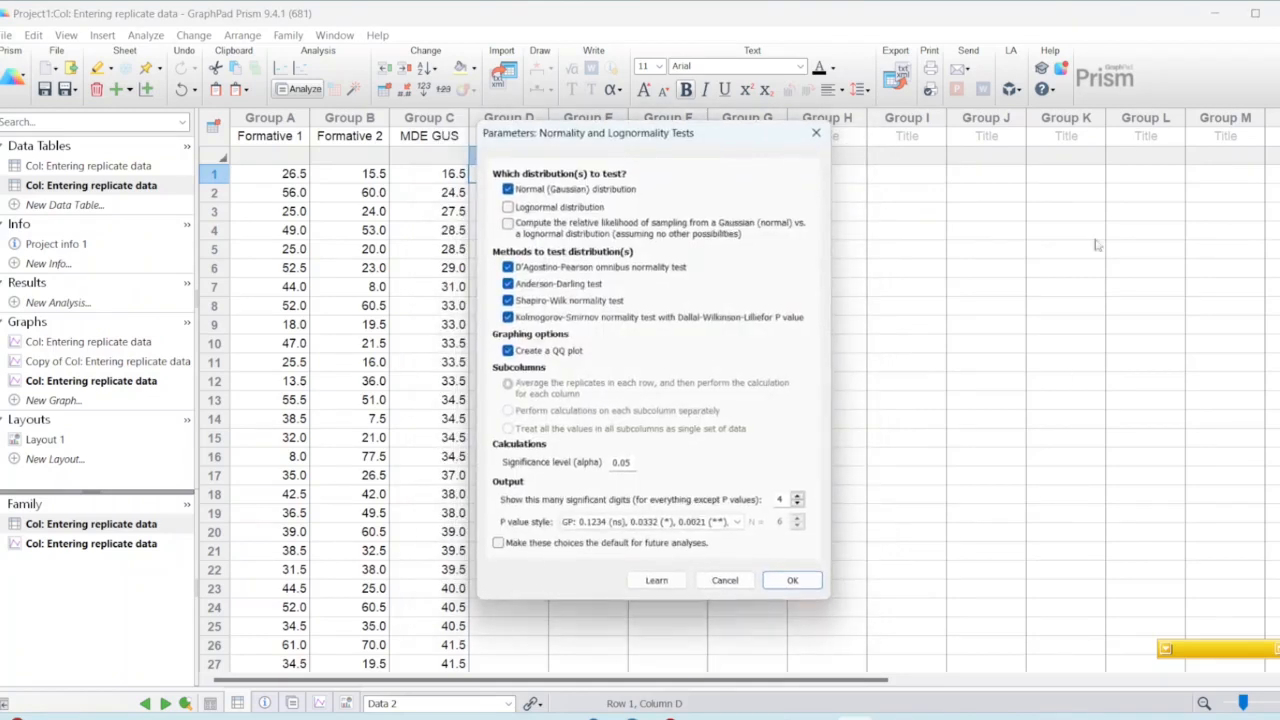
{"action": "left_click", "coordinate": [789, 581]}
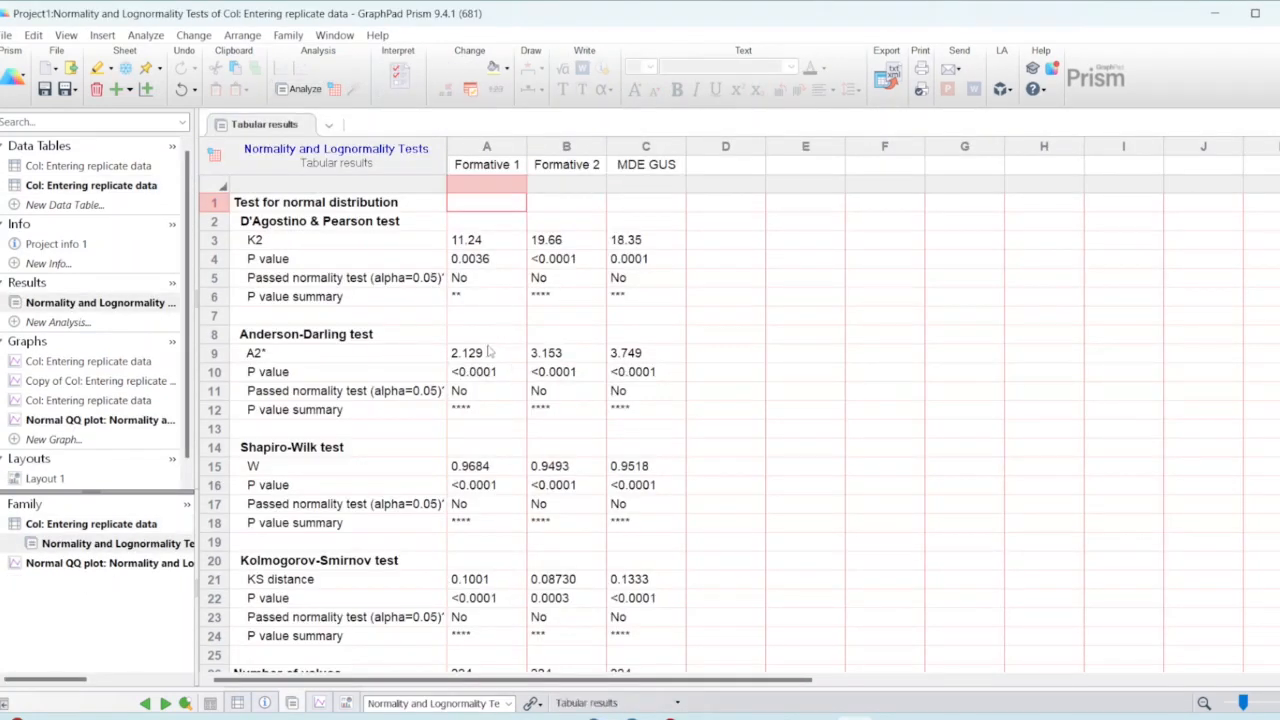
Step: Examine the P values and pass or fail results of the four normality tests for all three data sets
{"action": "scroll", "coordinate": [489, 351], "scroll_direction": "down", "scroll_amount": 1}
{"action": "scroll", "coordinate": [489, 391], "scroll_direction": "up", "scroll_amount": 1}
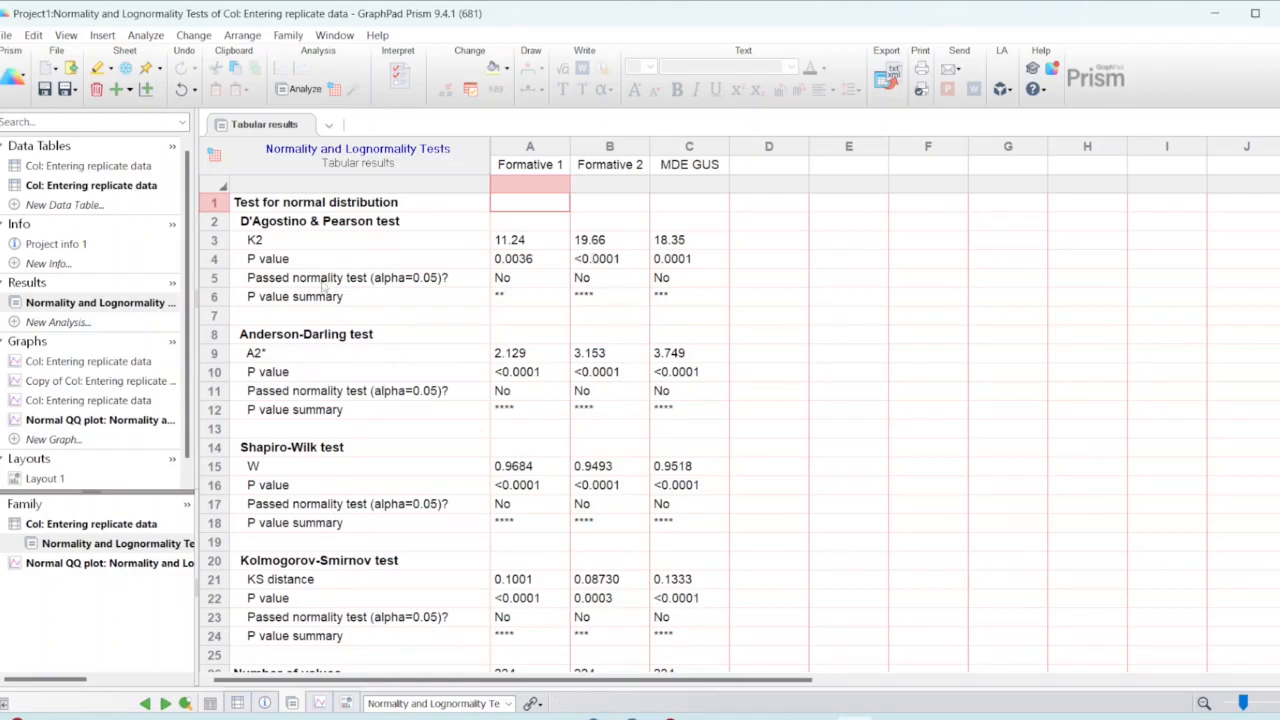
{"action": "scroll", "coordinate": [365, 462], "scroll_direction": "down", "scroll_amount": 2}
{"action": "scroll", "coordinate": [349, 553], "scroll_direction": "up", "scroll_amount": 2}
{"action": "scroll", "coordinate": [310, 530], "scroll_direction": "down", "scroll_amount": 3}
{"action": "scroll", "coordinate": [375, 519], "scroll_direction": "up", "scroll_amount": 3}
{"action": "scroll", "coordinate": [427, 300], "scroll_direction": "down", "scroll_amount": 1}
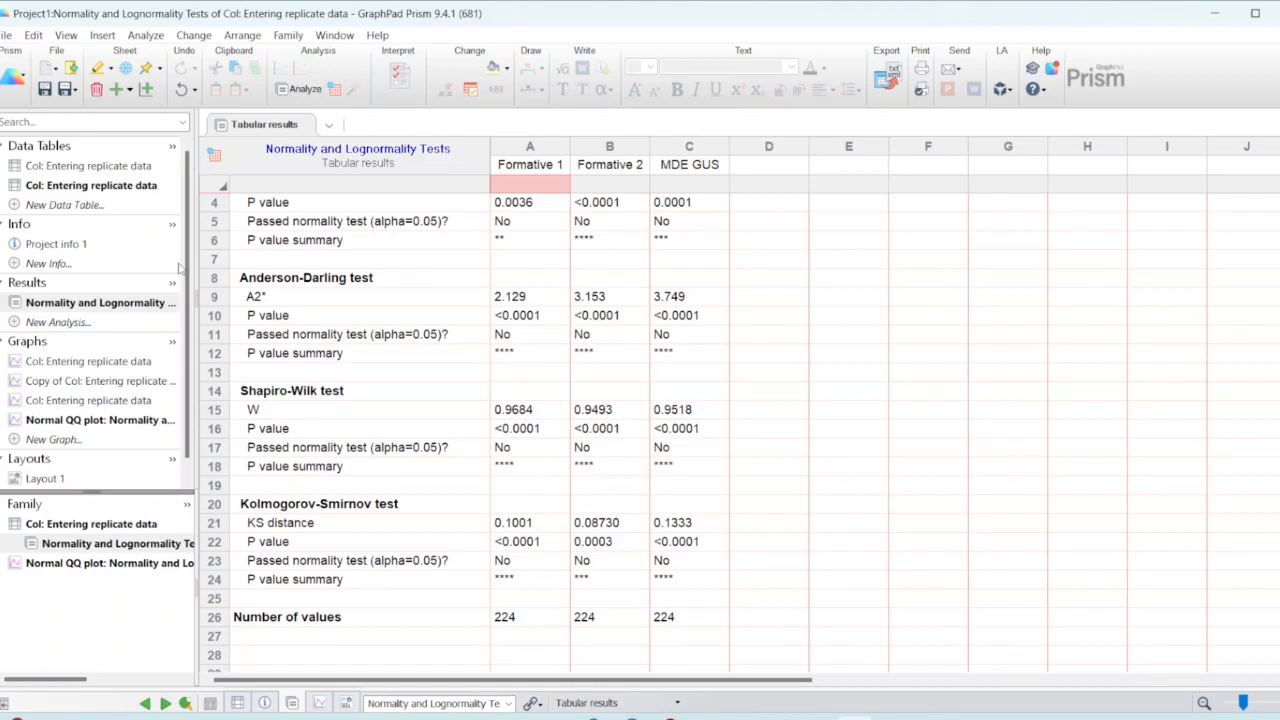
Step: Rename the second data table, which holds Formative 1, Formative 2 and MDE GUS, to "Col: Case 2"
{"action": "left_click", "coordinate": [62, 166]}
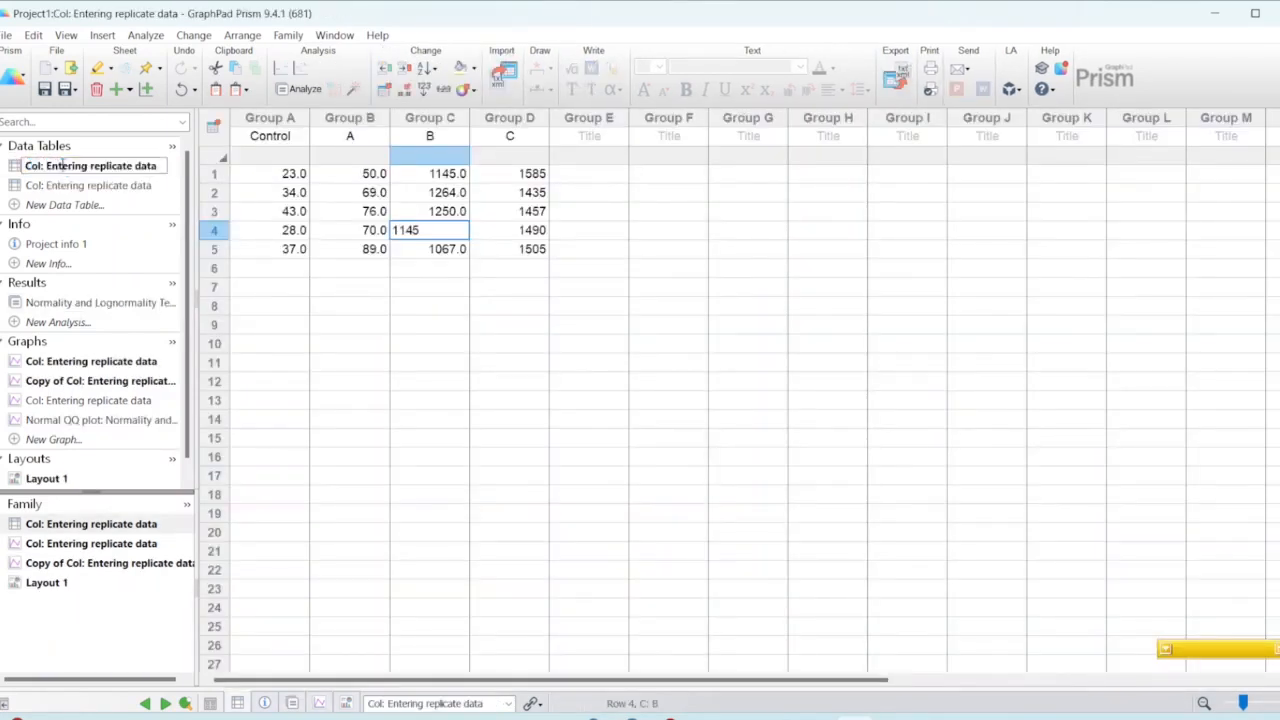
{"action": "left_click", "coordinate": [156, 188]}
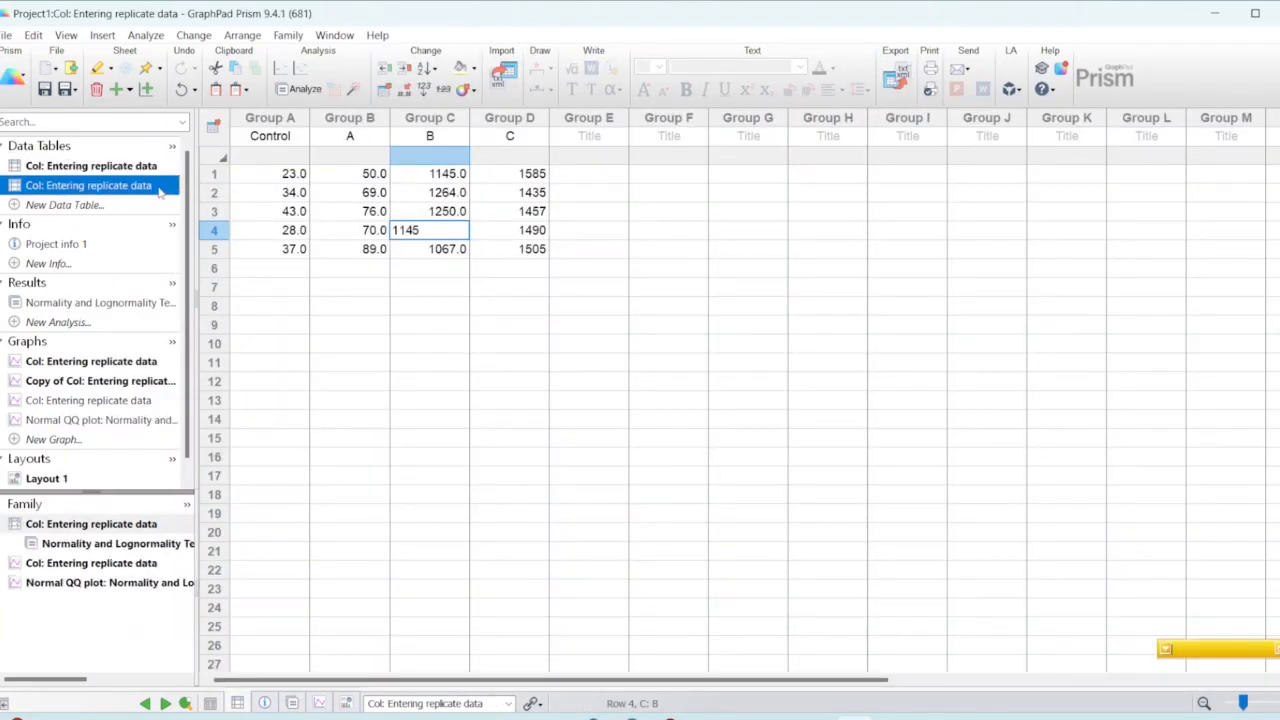
{"action": "left_click", "coordinate": [158, 187]}
{"action": "left_click_drag", "start_coordinate": [158, 187], "coordinate": [58, 187]}
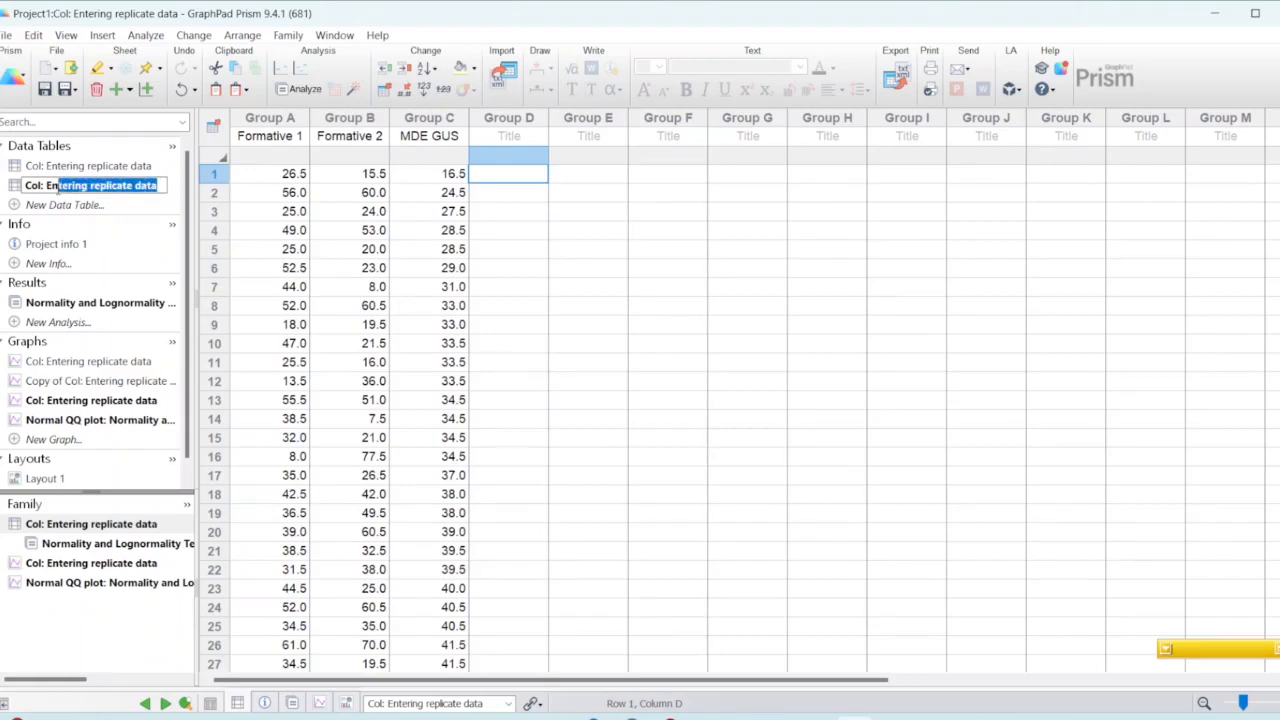
{"action": "type", "text": "C"}
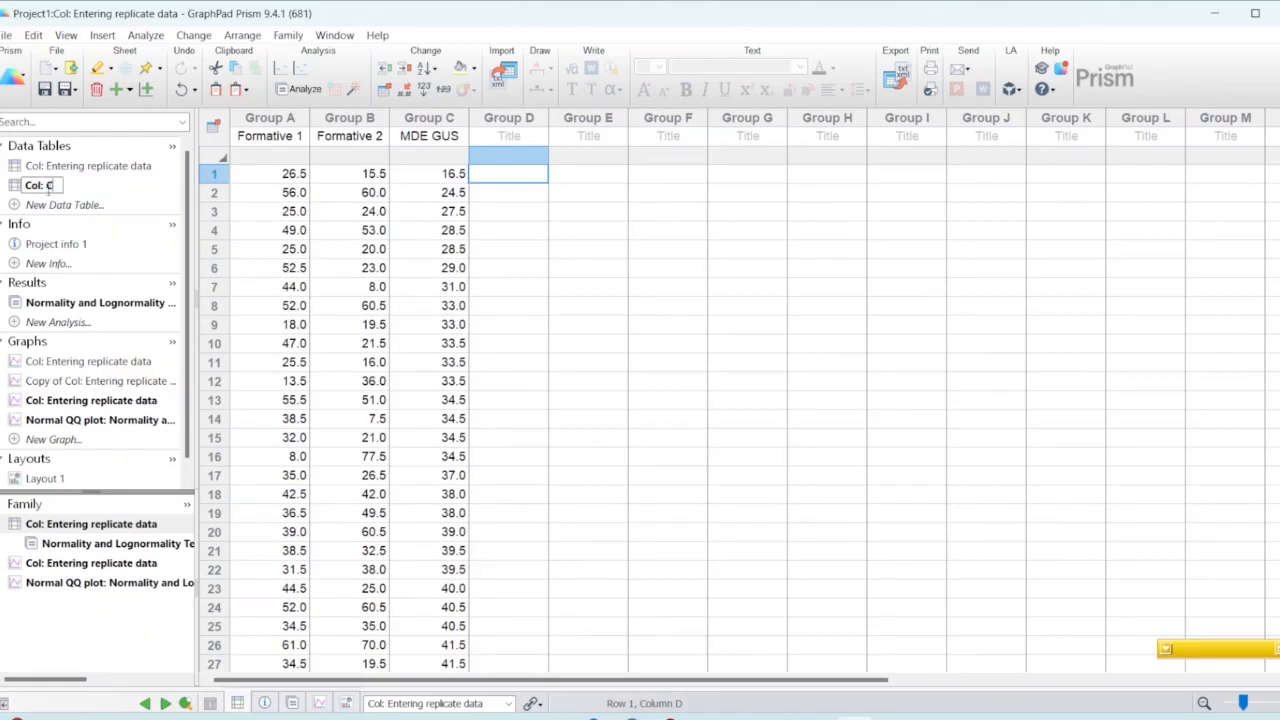
{"action": "type", "text": "ase 2"}
Step: Rename the first data table, which holds the Control, A, B and C columns, to "Col: Case 1"
{"action": "left_click", "coordinate": [148, 166]}
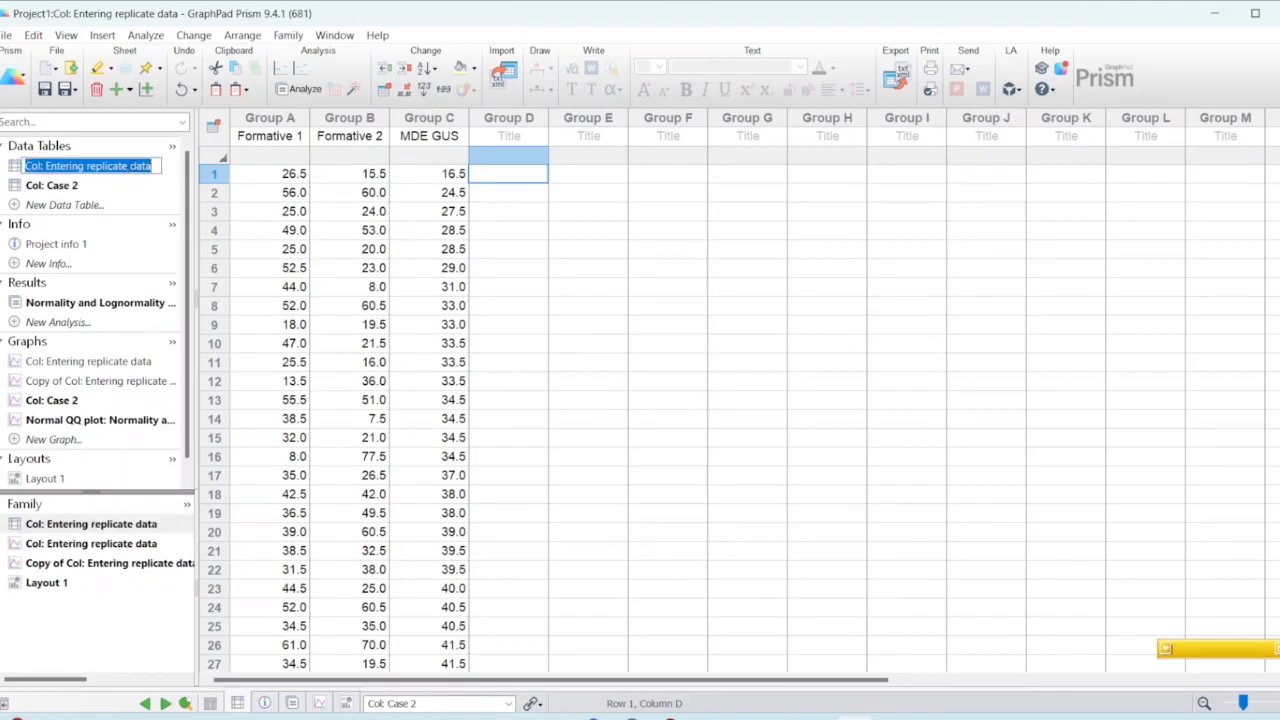
{"action": "left_click_drag", "start_coordinate": [150, 166], "coordinate": [47, 166]}
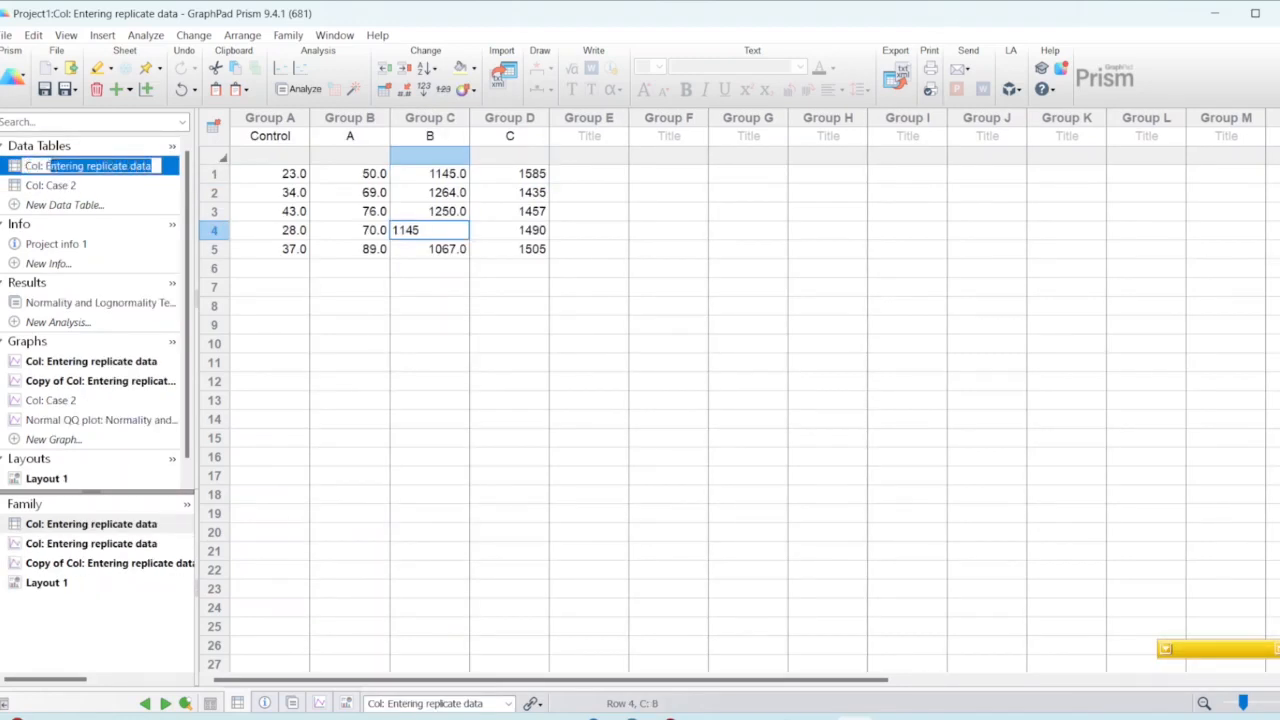
{"action": "type", "text": "Case 1"}
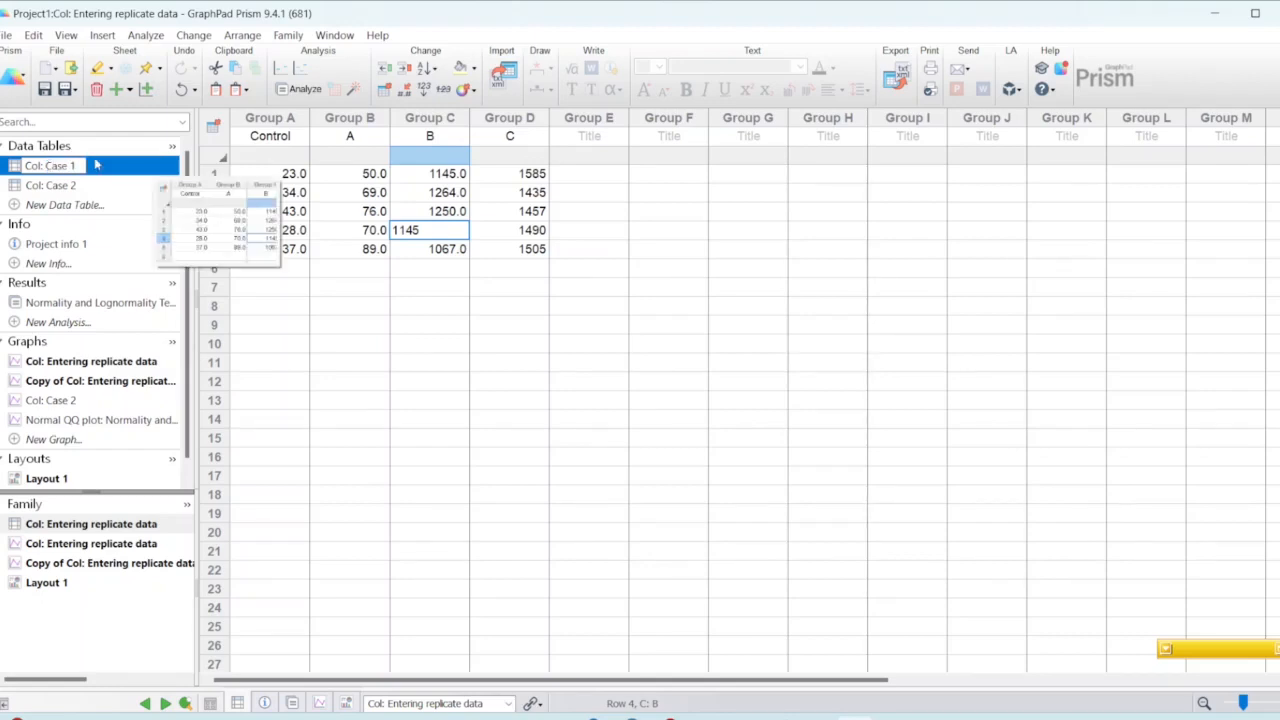
Step: Create a new column graph of individual values from the Case 2 table as a scatter plot with a line at the median
{"action": "left_click", "coordinate": [94, 185]}
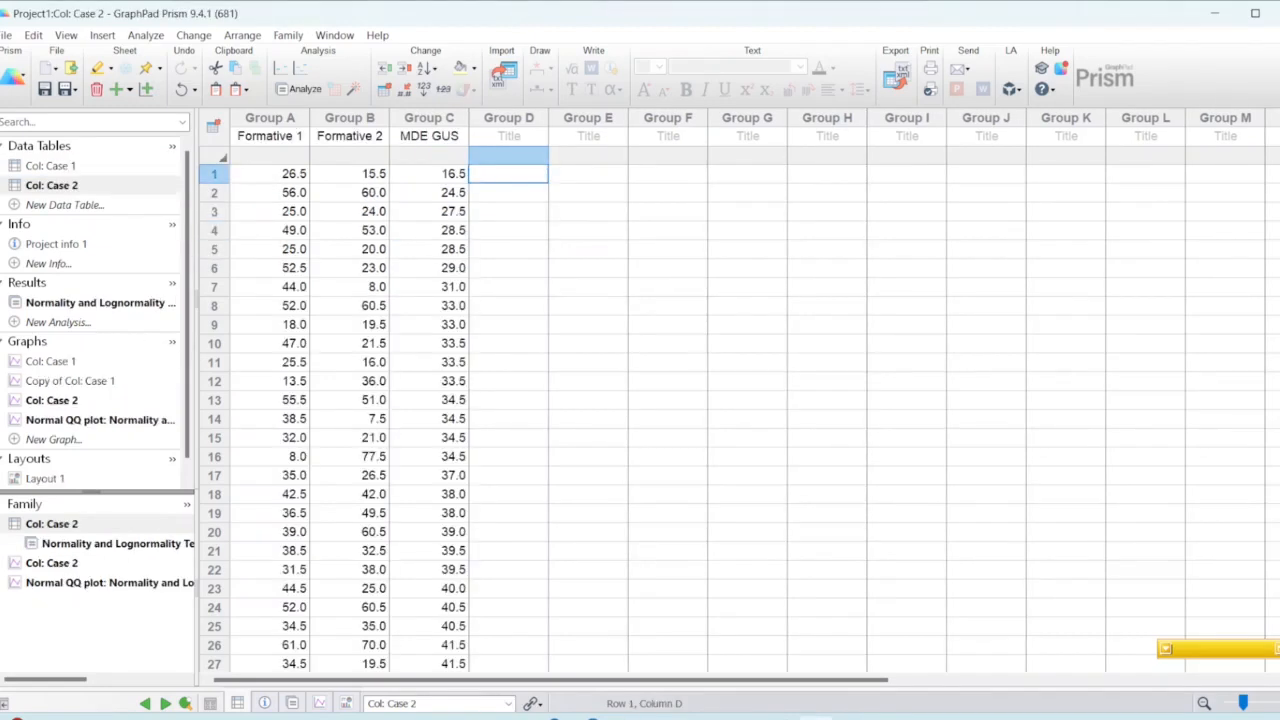
{"action": "left_click", "coordinate": [40, 440]}
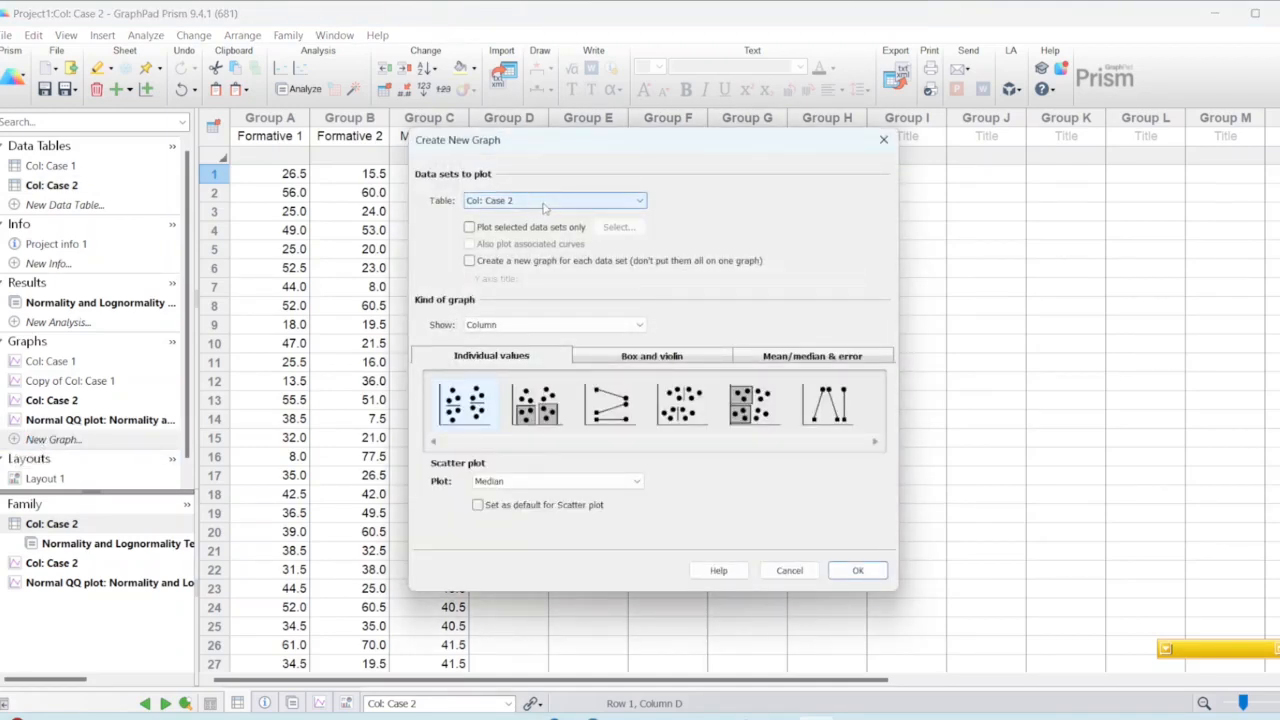
{"action": "left_click", "coordinate": [487, 360]}
{"action": "left_click", "coordinate": [467, 418]}
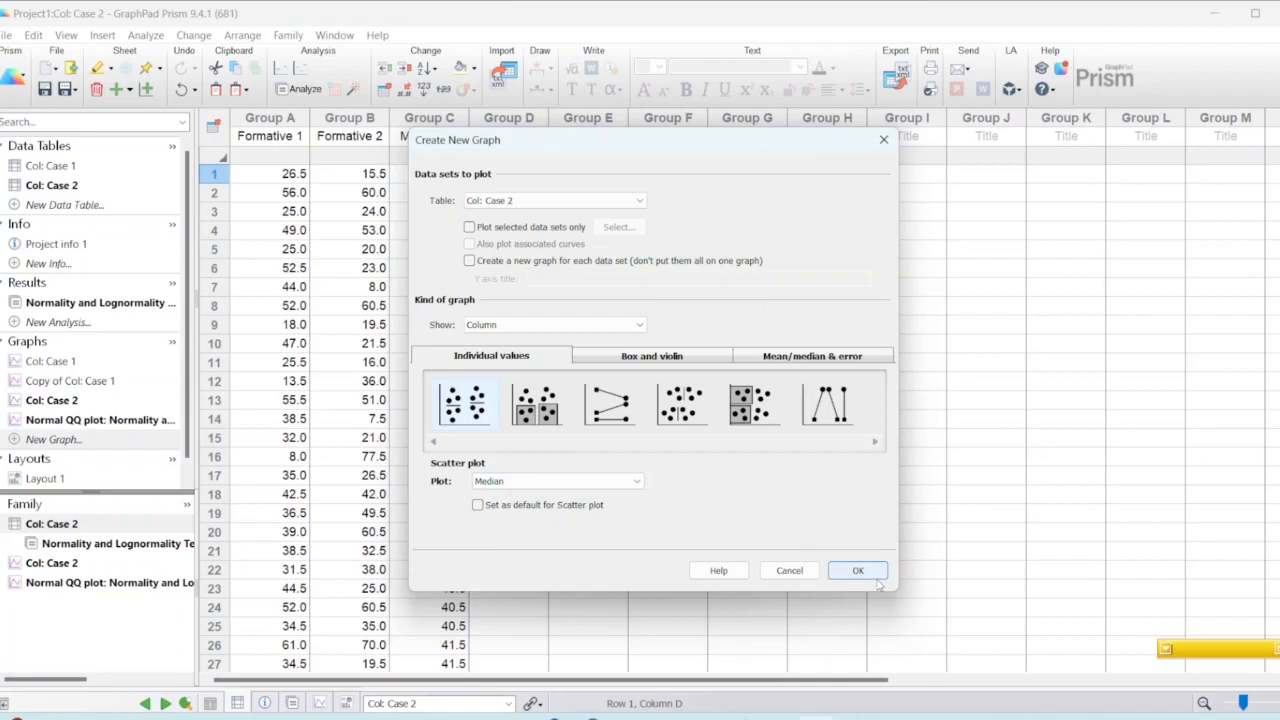
{"action": "left_click", "coordinate": [858, 572]}
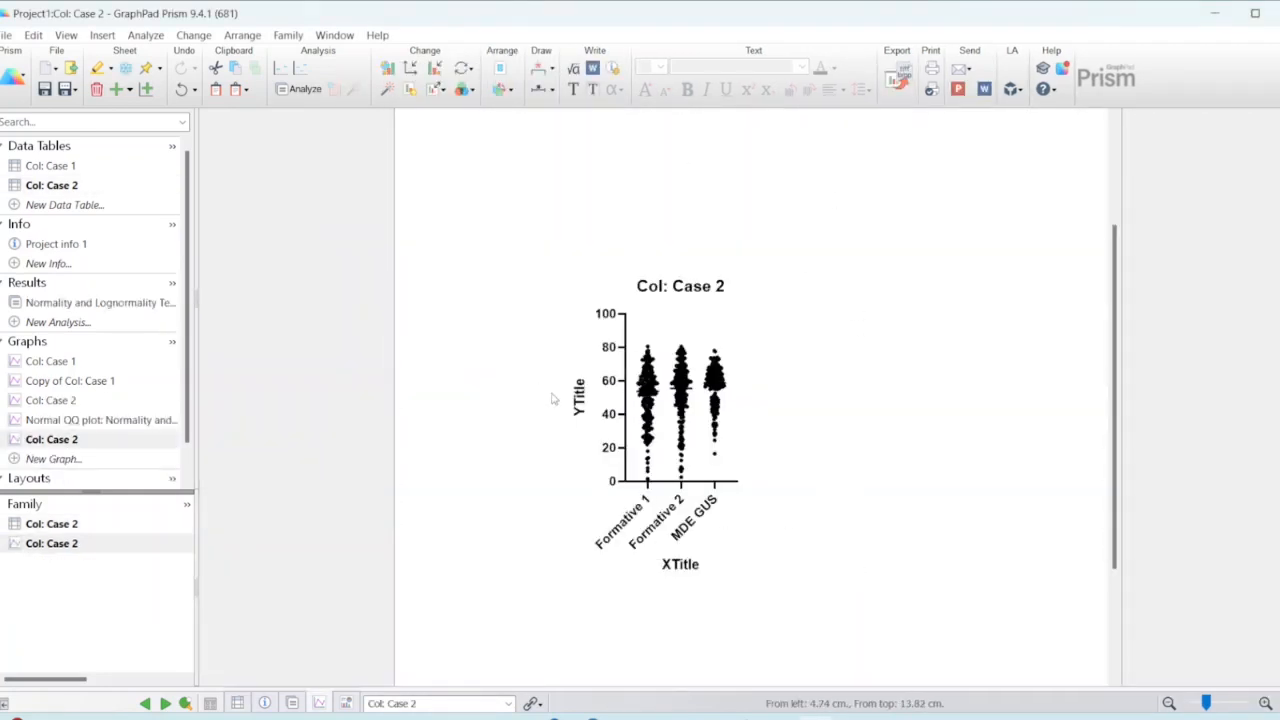
Step: Set the scatter plot's Y axis title to "score" and delete the graph title and X axis title
{"action": "double_click", "coordinate": [693, 286]}
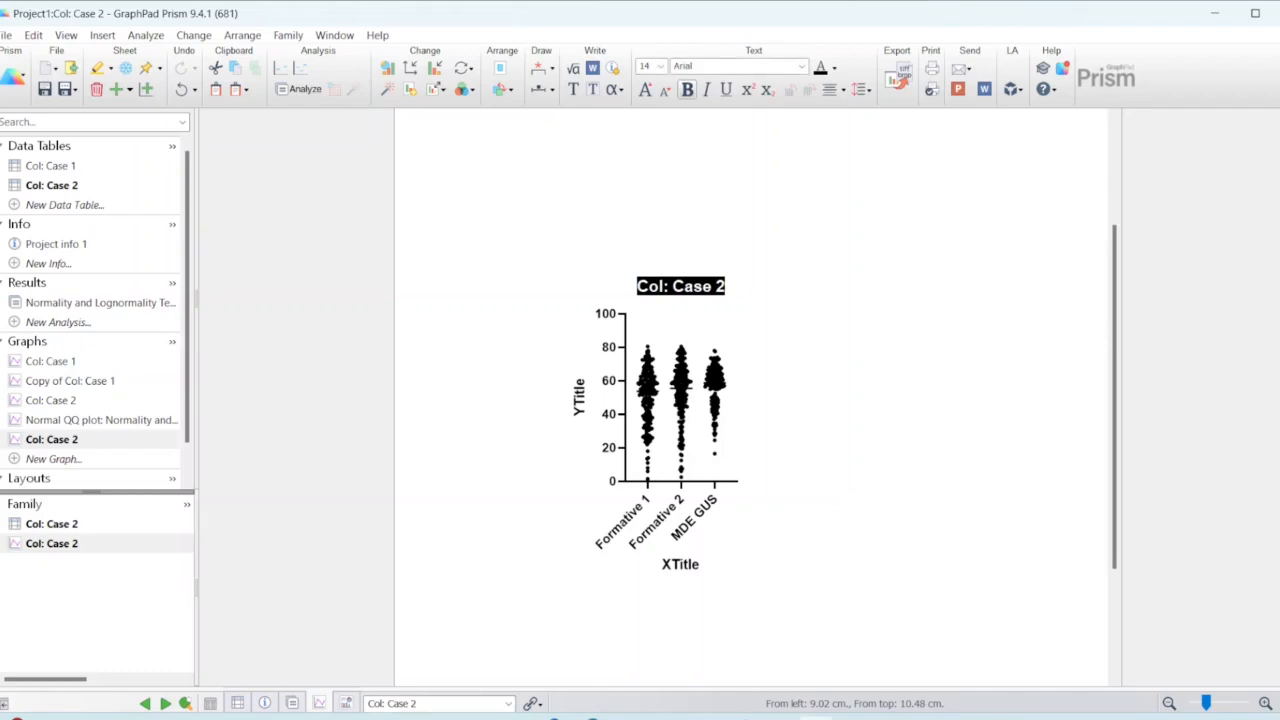
{"action": "key", "text": "Delete"}
{"action": "left_click", "coordinate": [578, 397]}
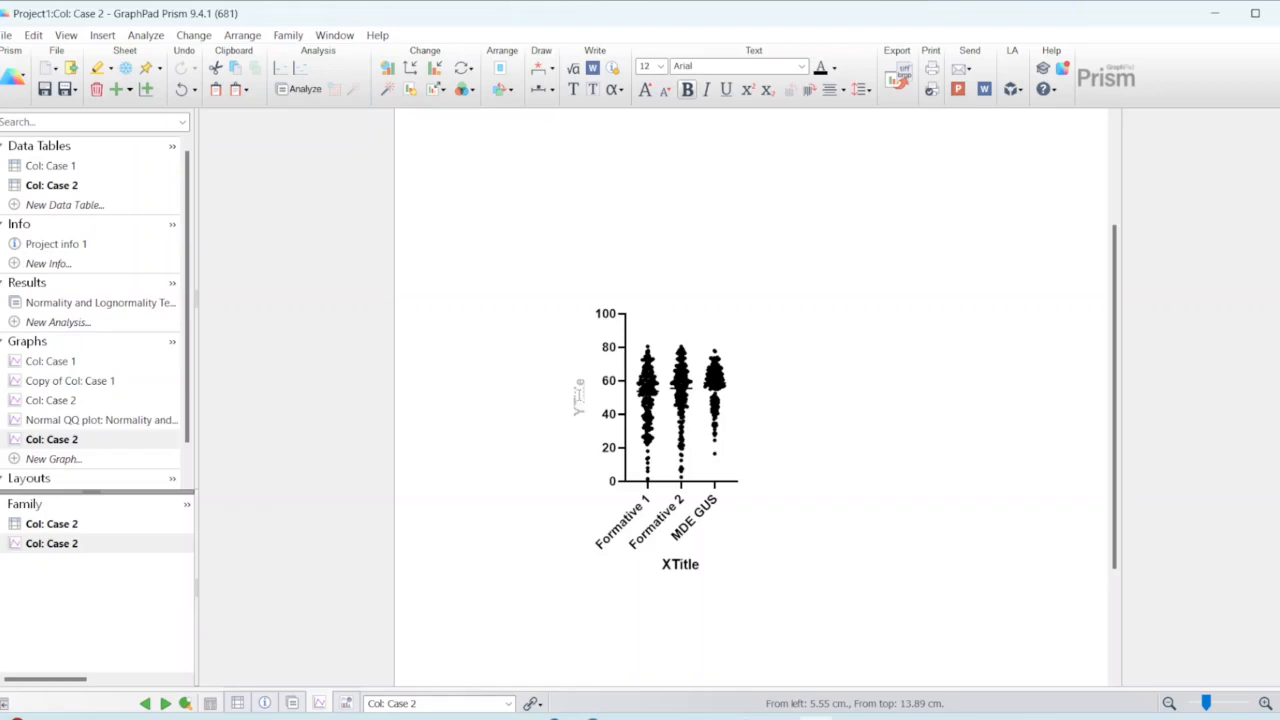
{"action": "type", "text": "score"}
{"action": "left_click", "coordinate": [787, 465]}
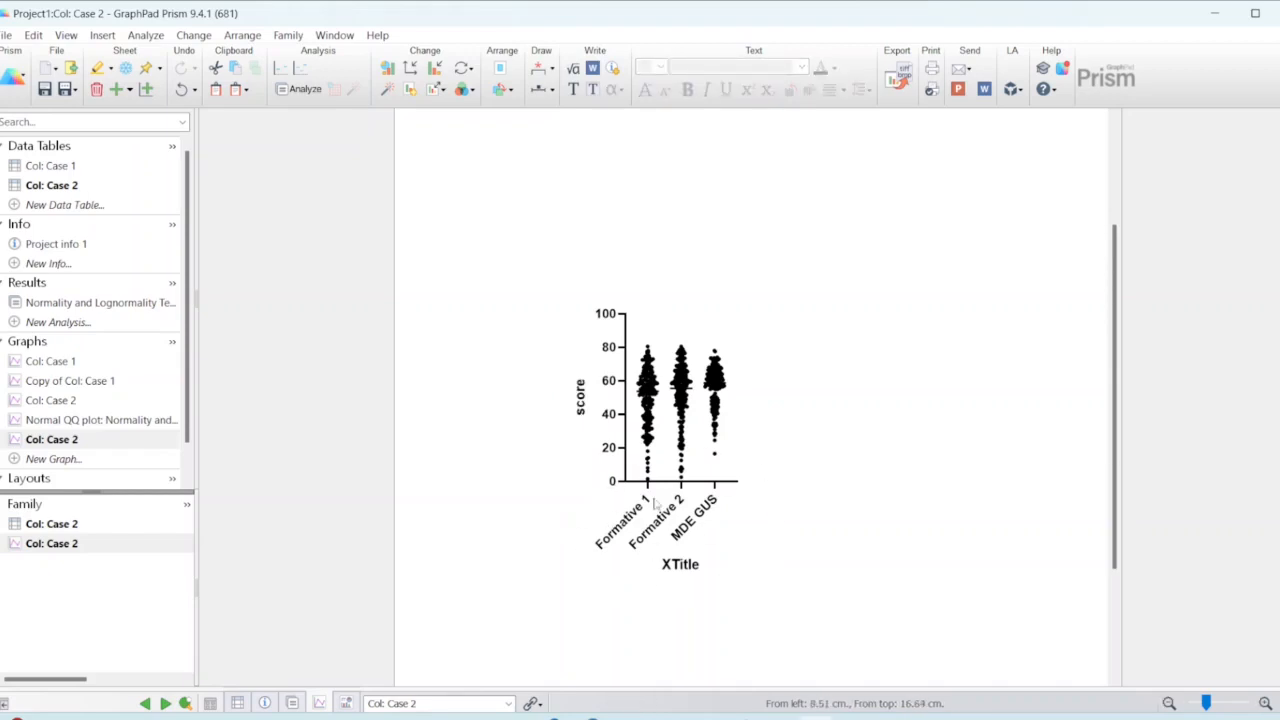
{"action": "left_click", "coordinate": [680, 564]}
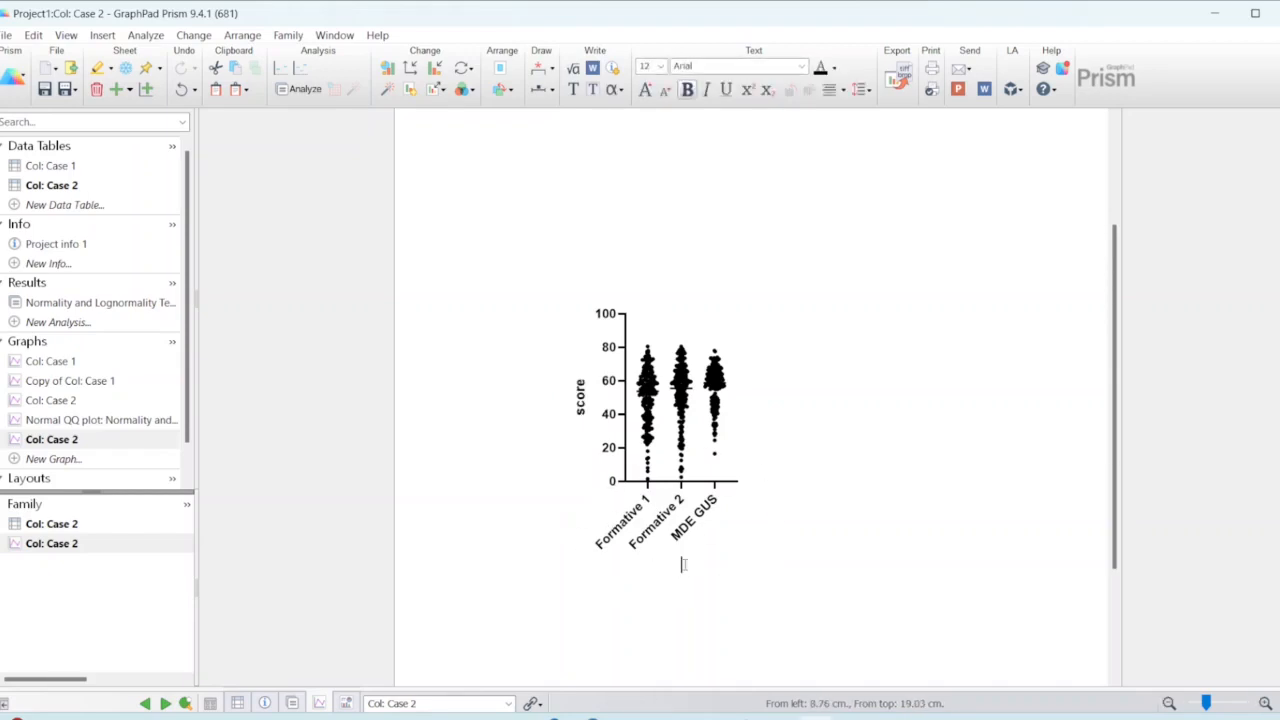
{"action": "left_click", "coordinate": [820, 557]}
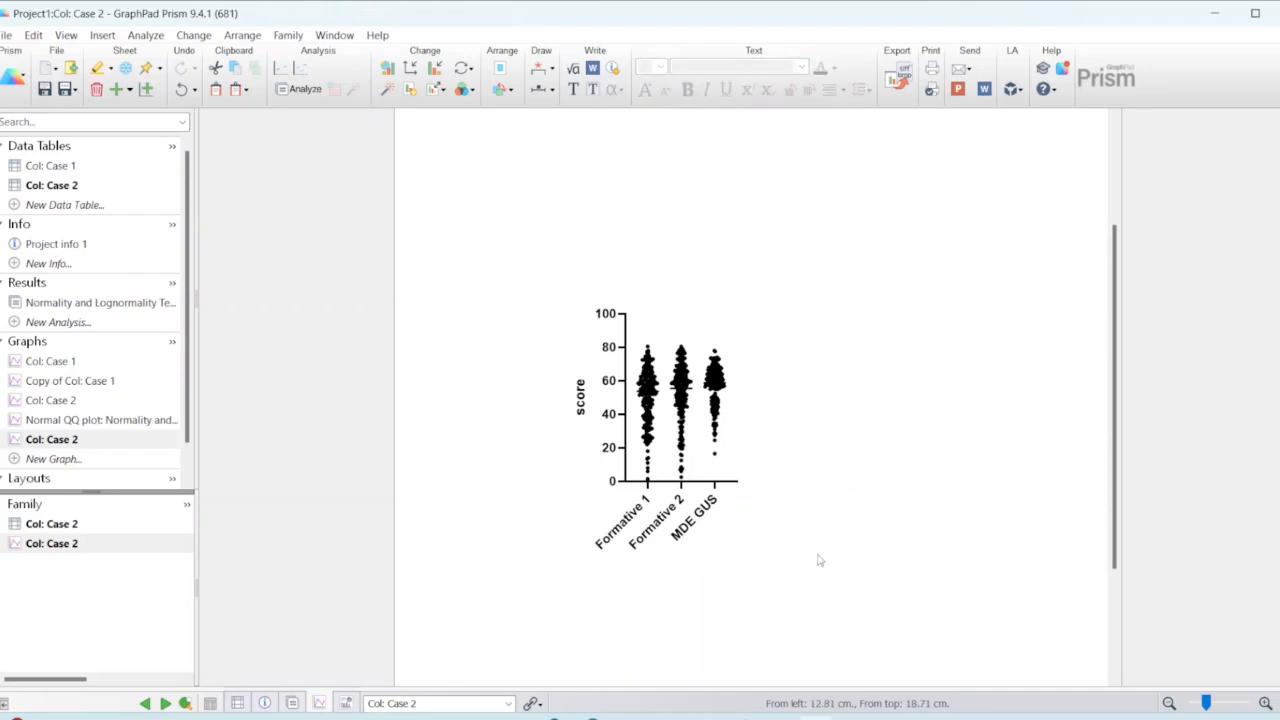
Step: Change the median line color of the Formative 2 data set to the red in column E, row 3 of the palette
{"action": "double_click", "coordinate": [690, 388]}
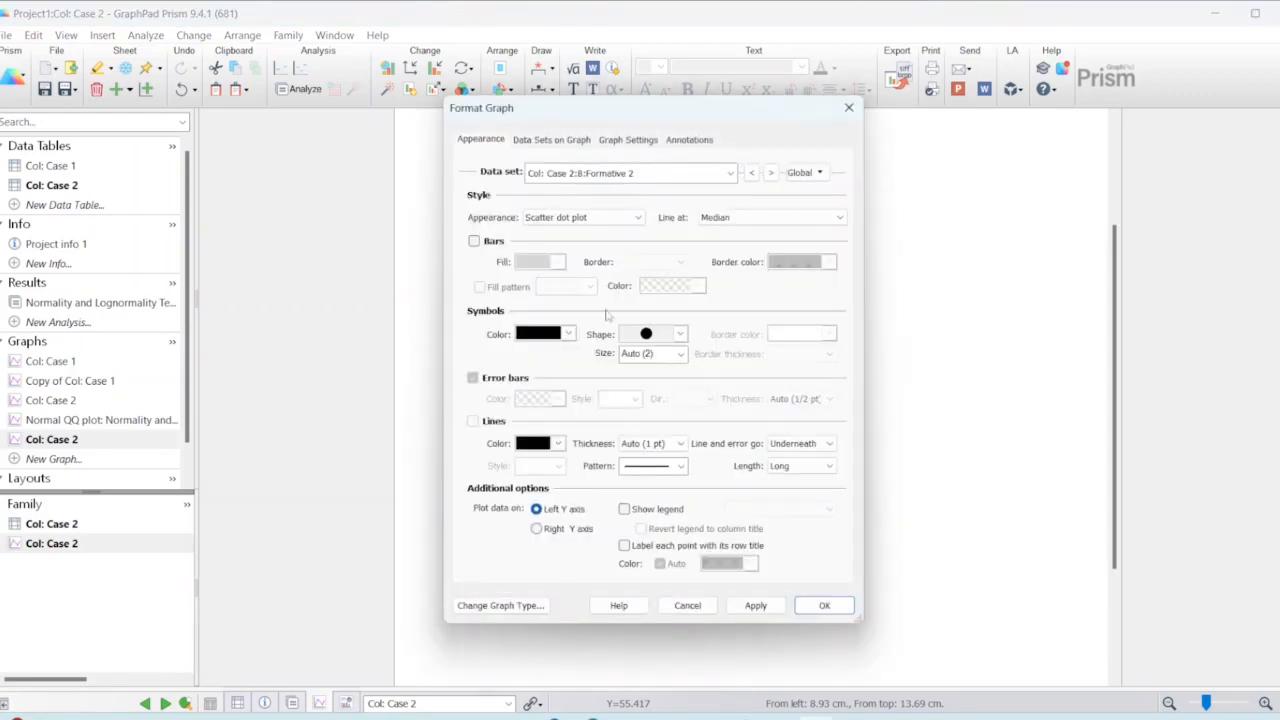
{"action": "left_click", "coordinate": [556, 445]}
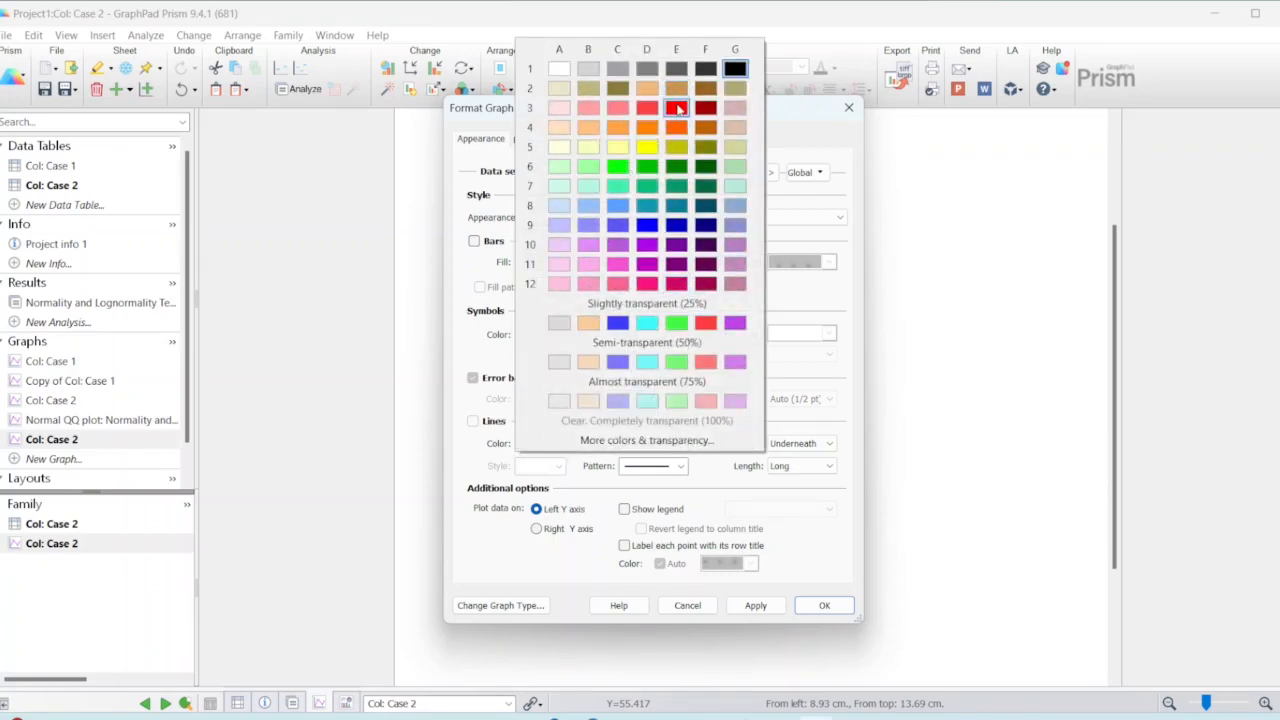
{"action": "left_click", "coordinate": [677, 108]}
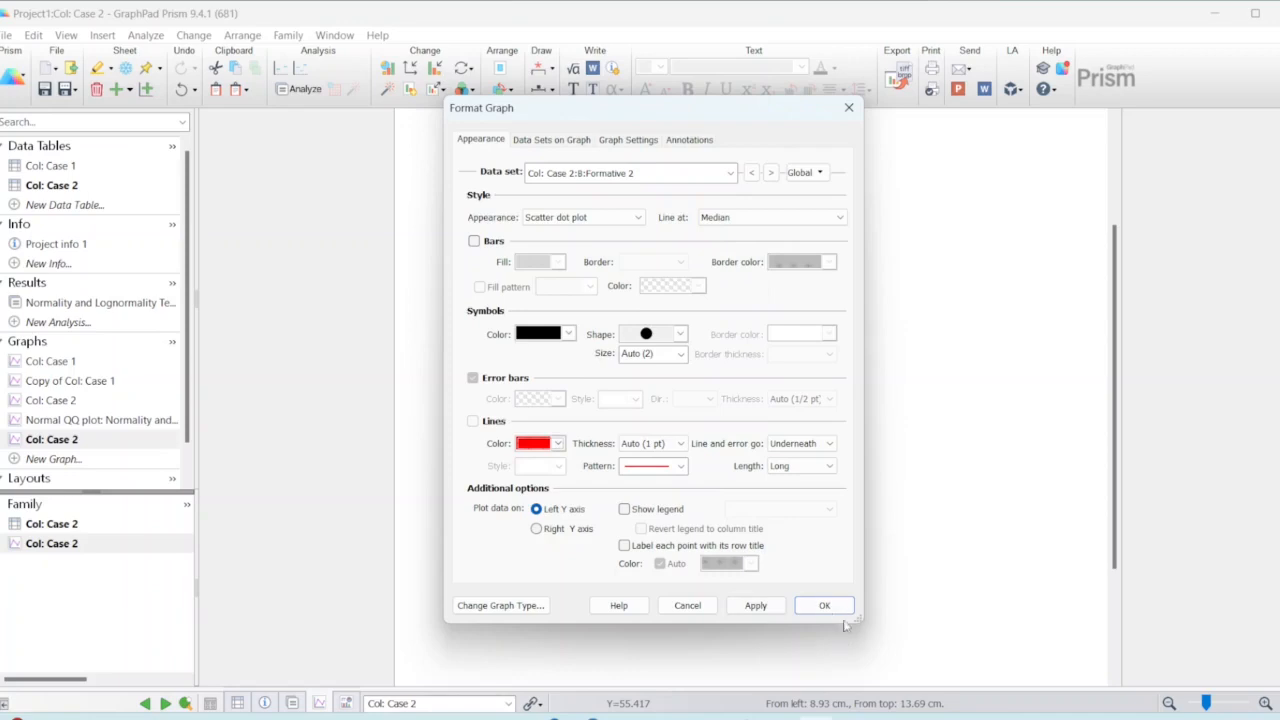
{"action": "left_click", "coordinate": [824, 606]}
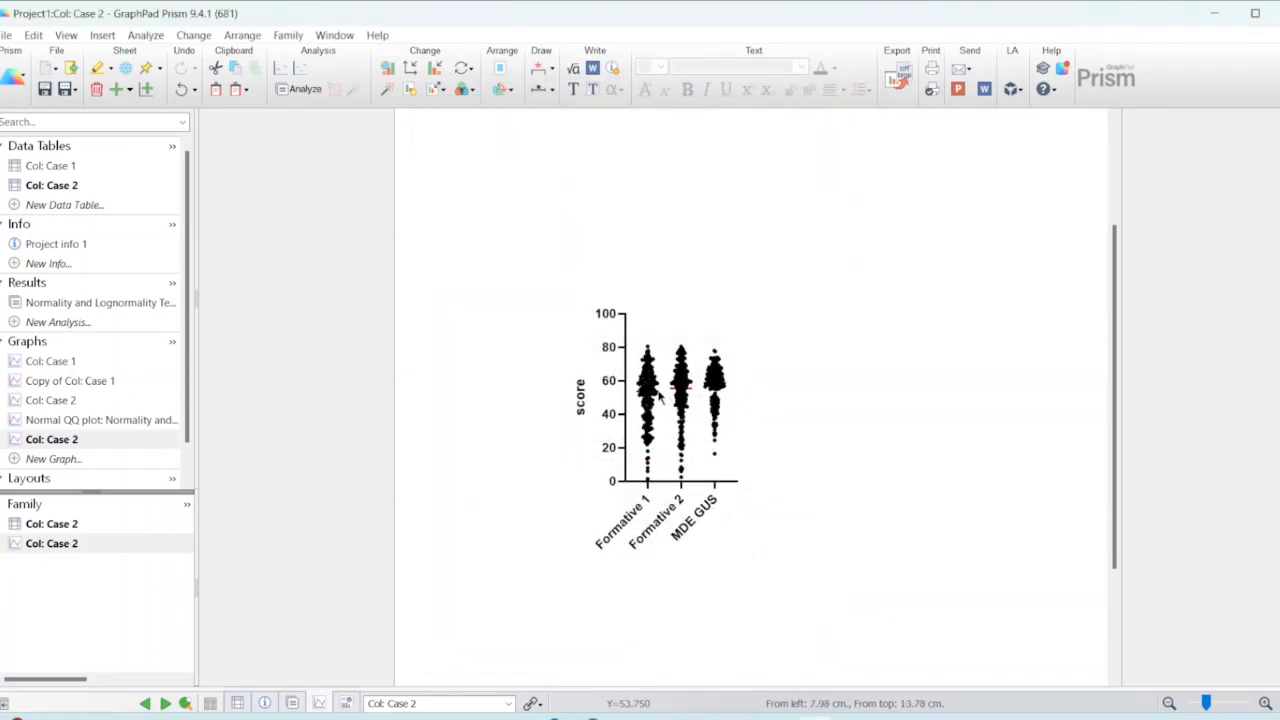
Step: Try to extend Formative 2's red median line formatting to all data sets on the graph
{"action": "double_click", "coordinate": [690, 386]}
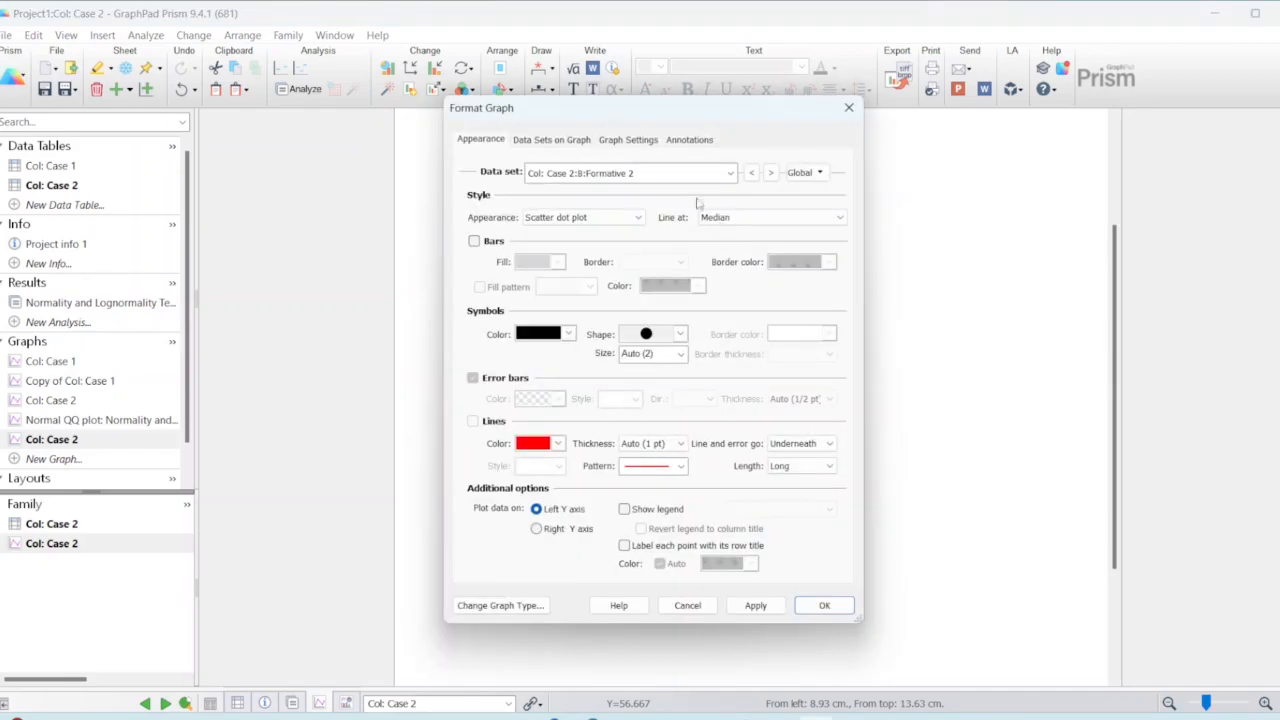
{"action": "left_click", "coordinate": [674, 172]}
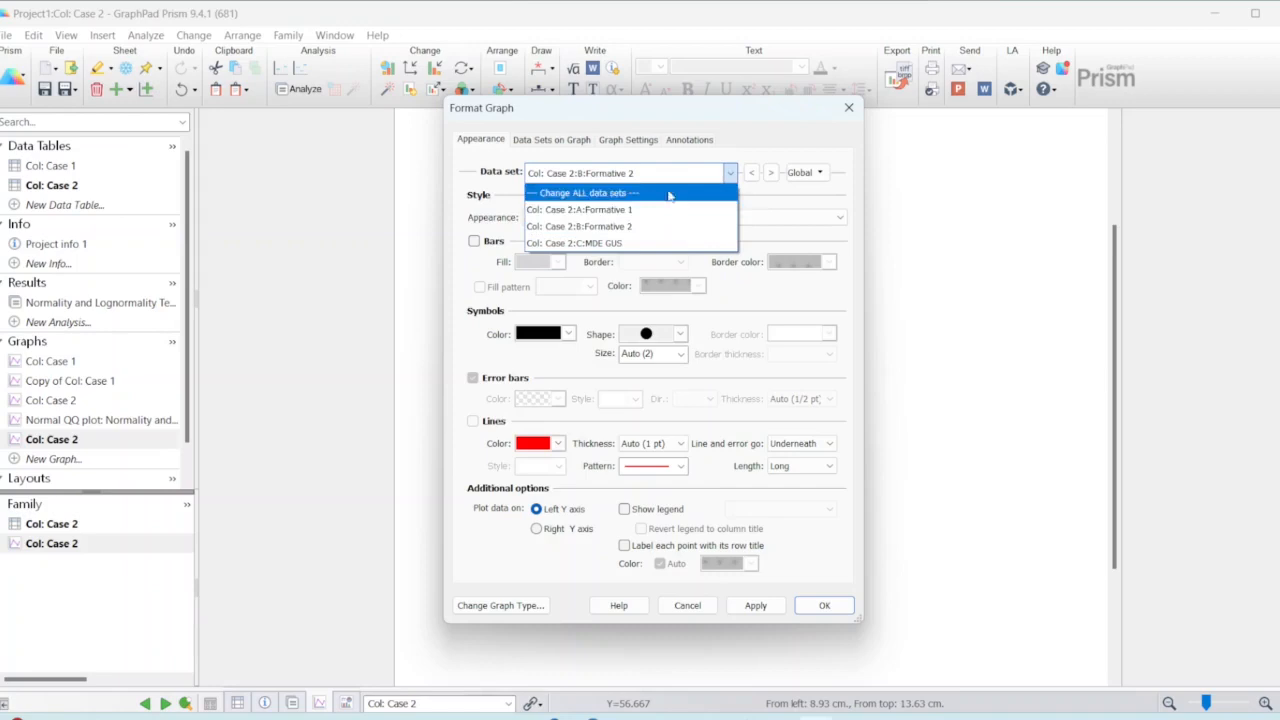
{"action": "left_click", "coordinate": [636, 193]}
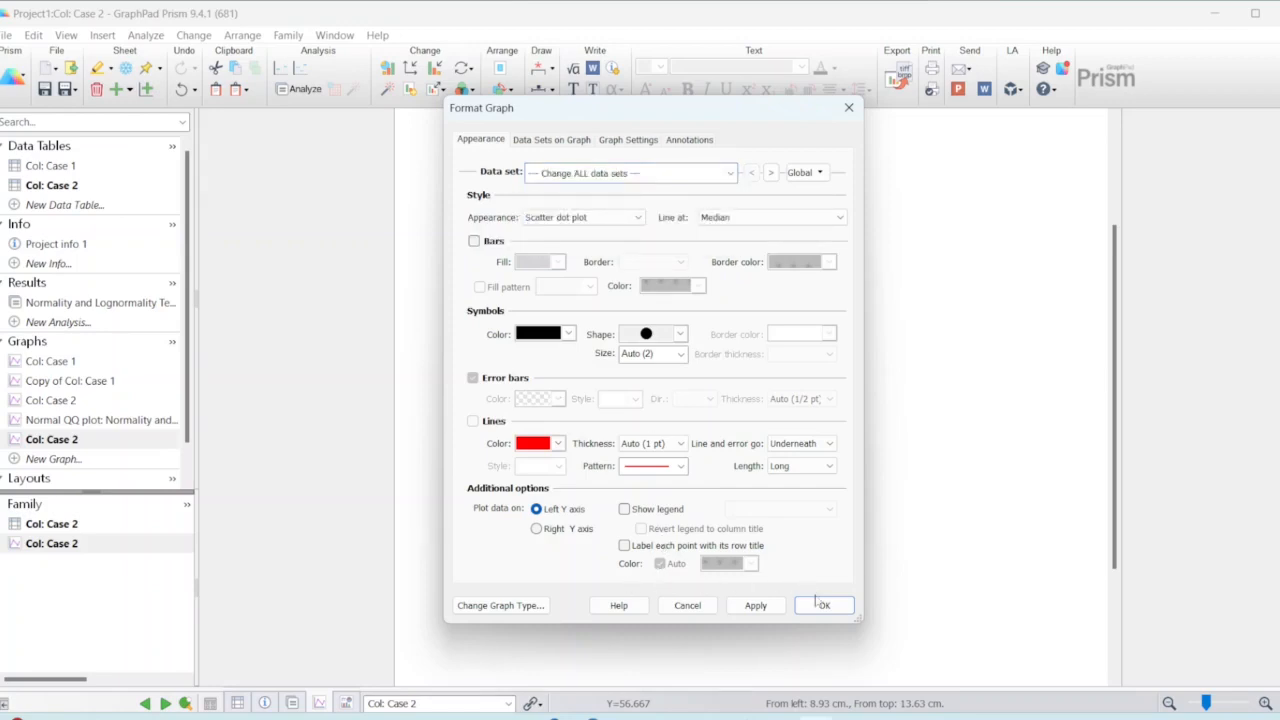
{"action": "left_click", "coordinate": [824, 606]}
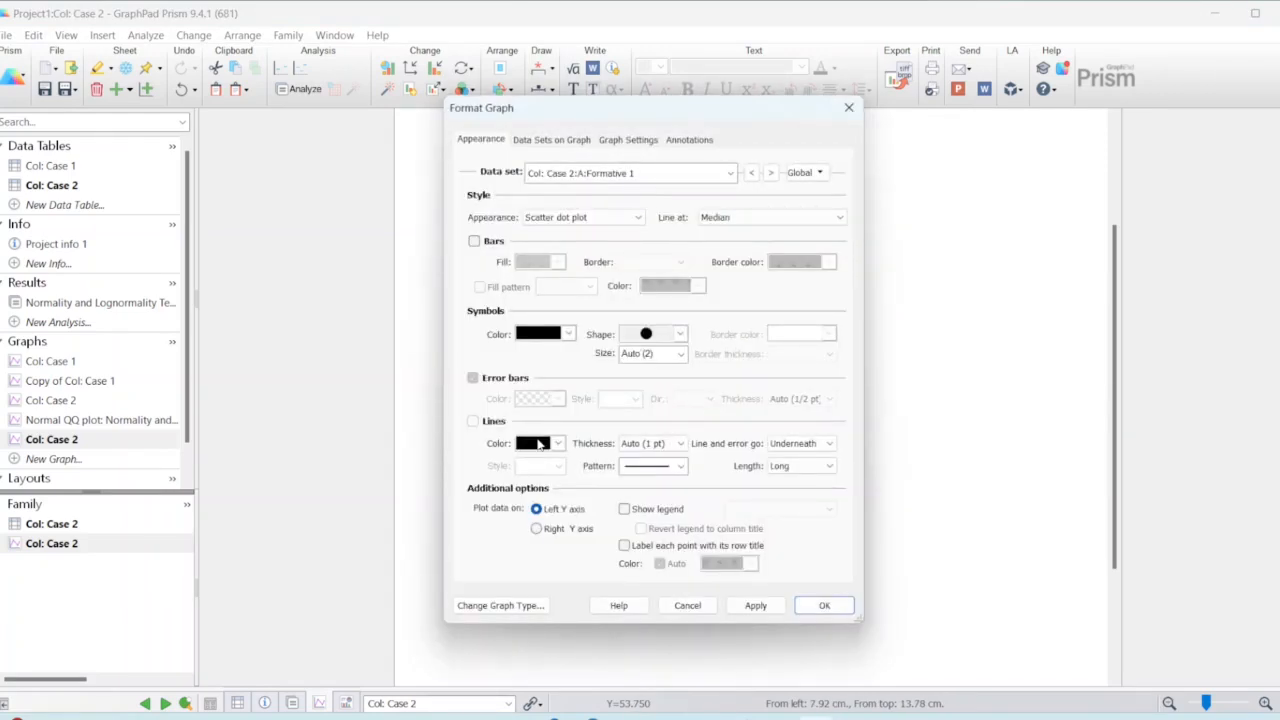
Step: Change the median line color of all data sets to the red in column E, row 3 of the palette
{"action": "left_click", "coordinate": [730, 173]}
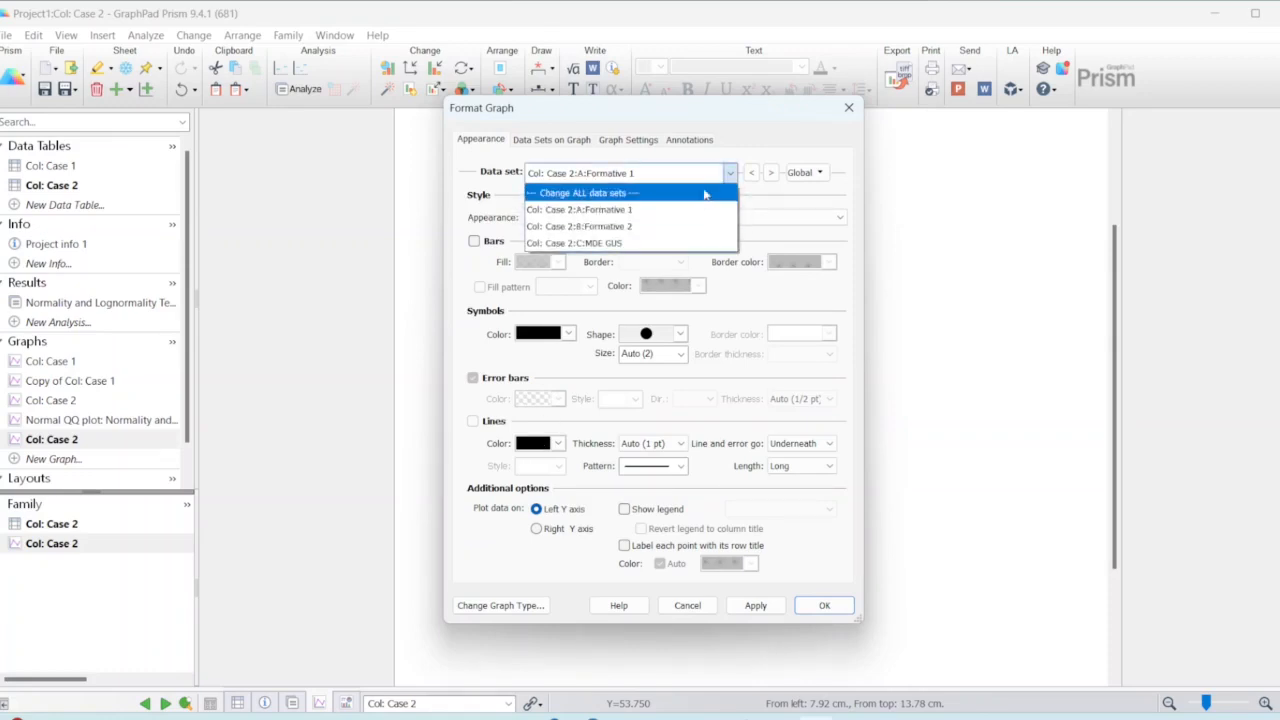
{"action": "left_click", "coordinate": [704, 193]}
{"action": "left_click", "coordinate": [552, 445]}
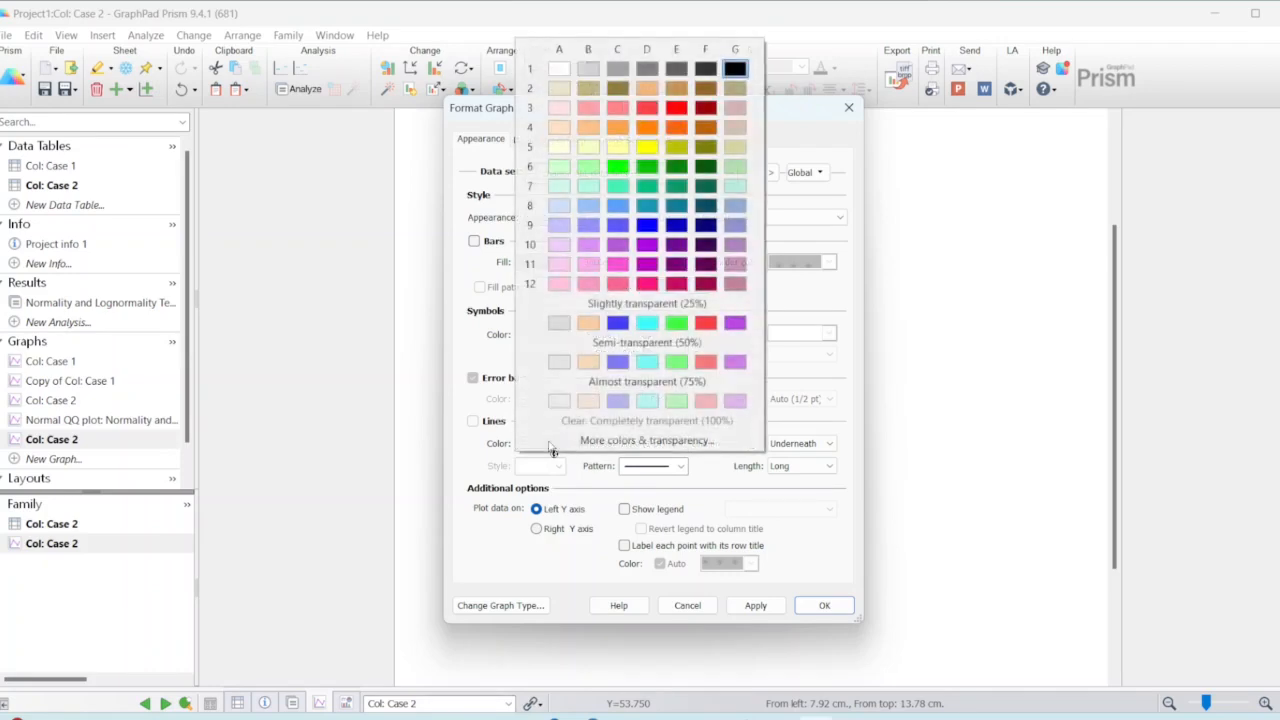
{"action": "left_click", "coordinate": [676, 108]}
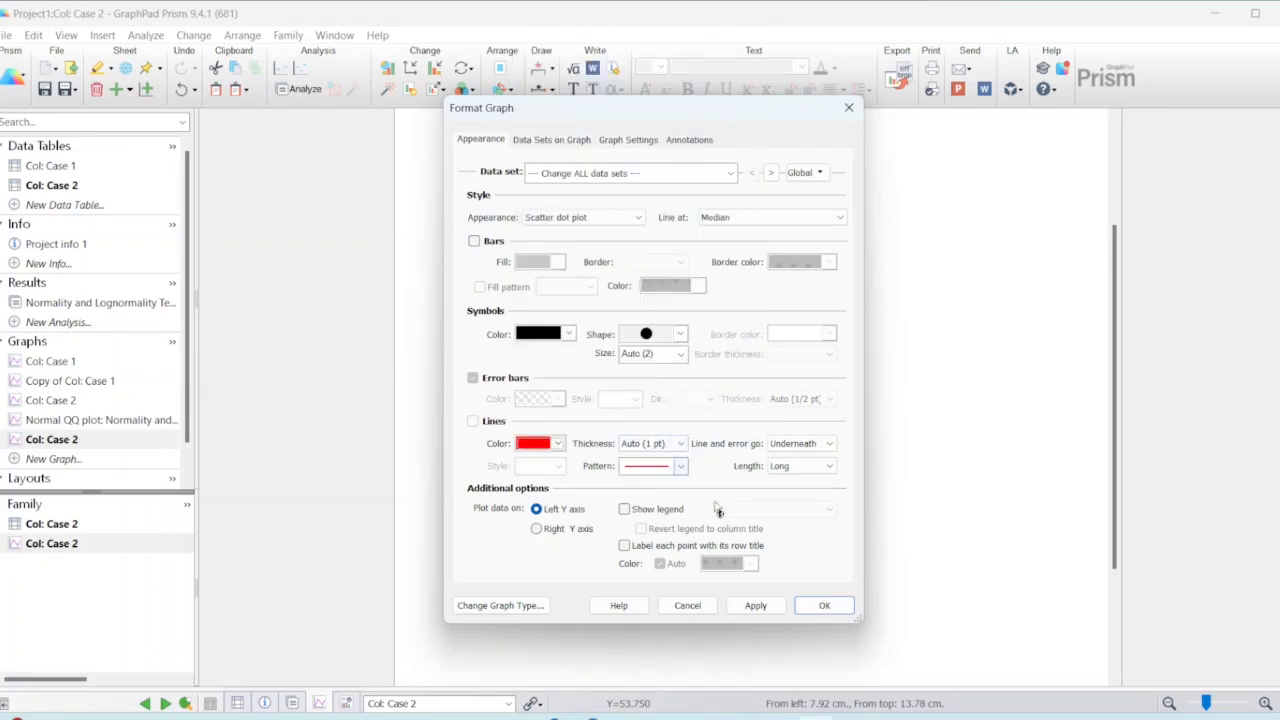
{"action": "left_click", "coordinate": [825, 606]}
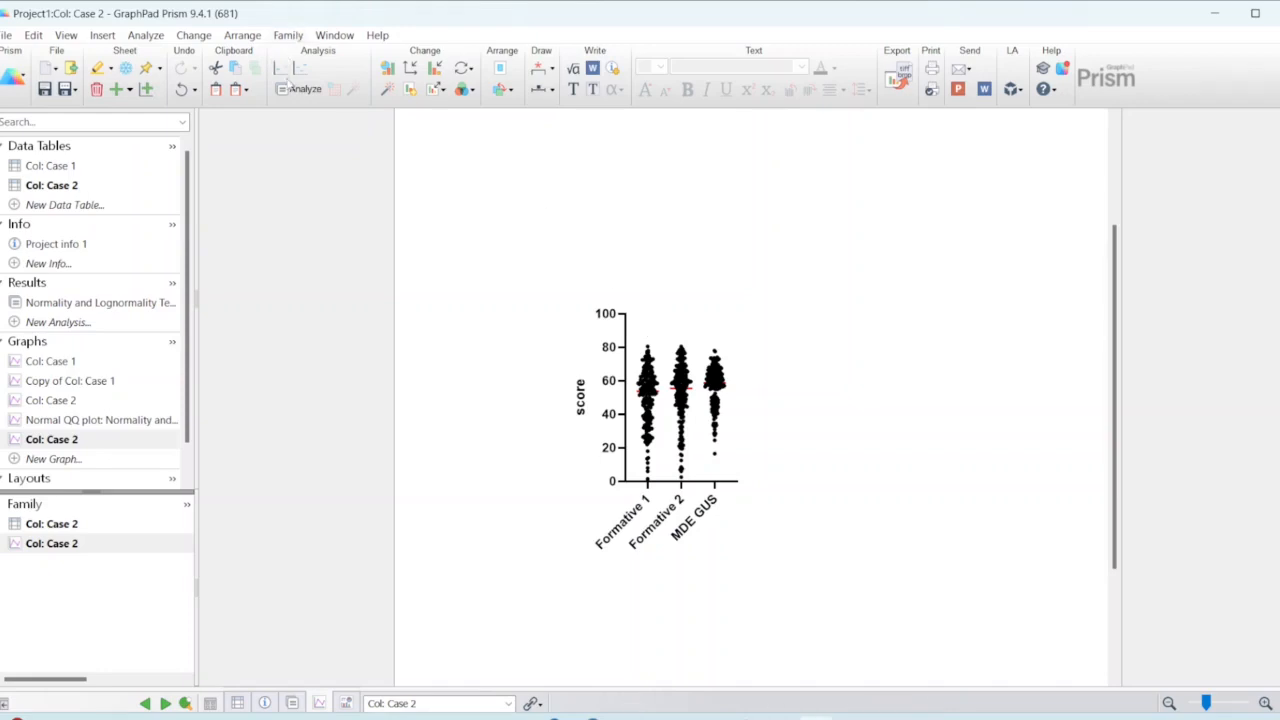
Step: Run a least-squares multiple linear regression on all three Case 2 data sets, with Formative 1 as the outcome and intercept plus main effects
{"action": "left_click", "coordinate": [292, 89]}
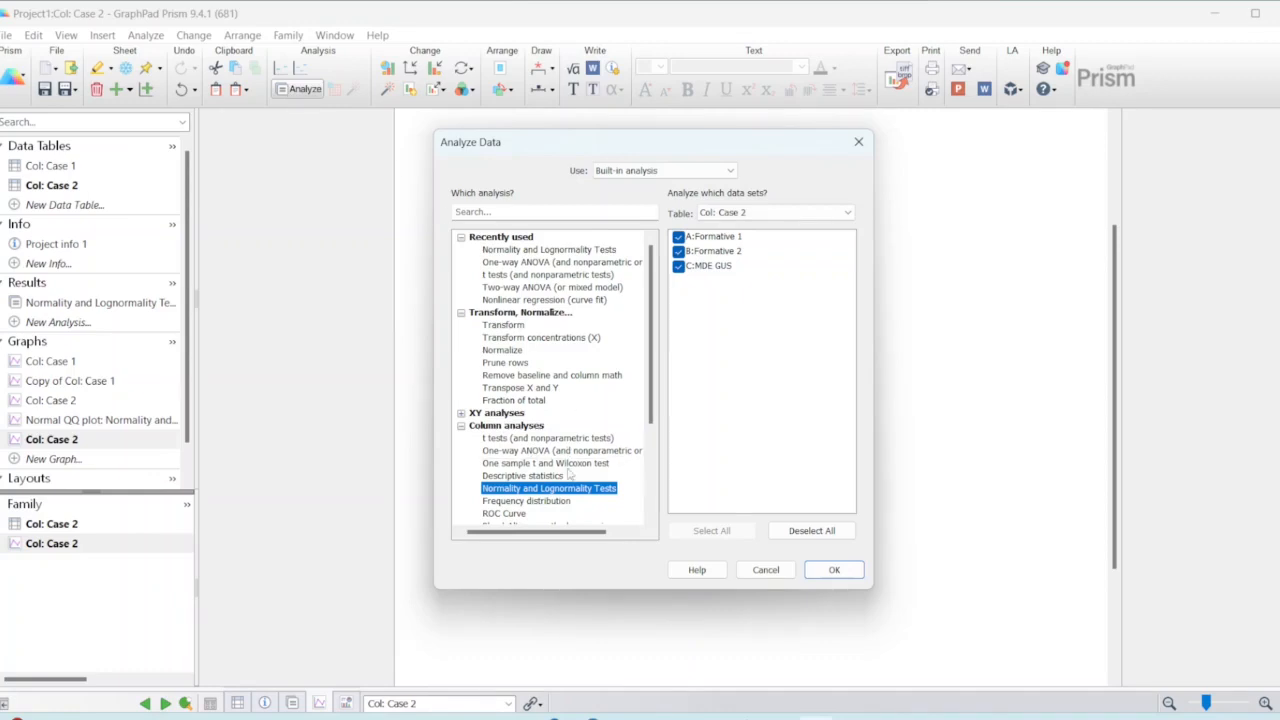
{"action": "scroll", "coordinate": [568, 477], "scroll_direction": "down", "scroll_amount": 4}
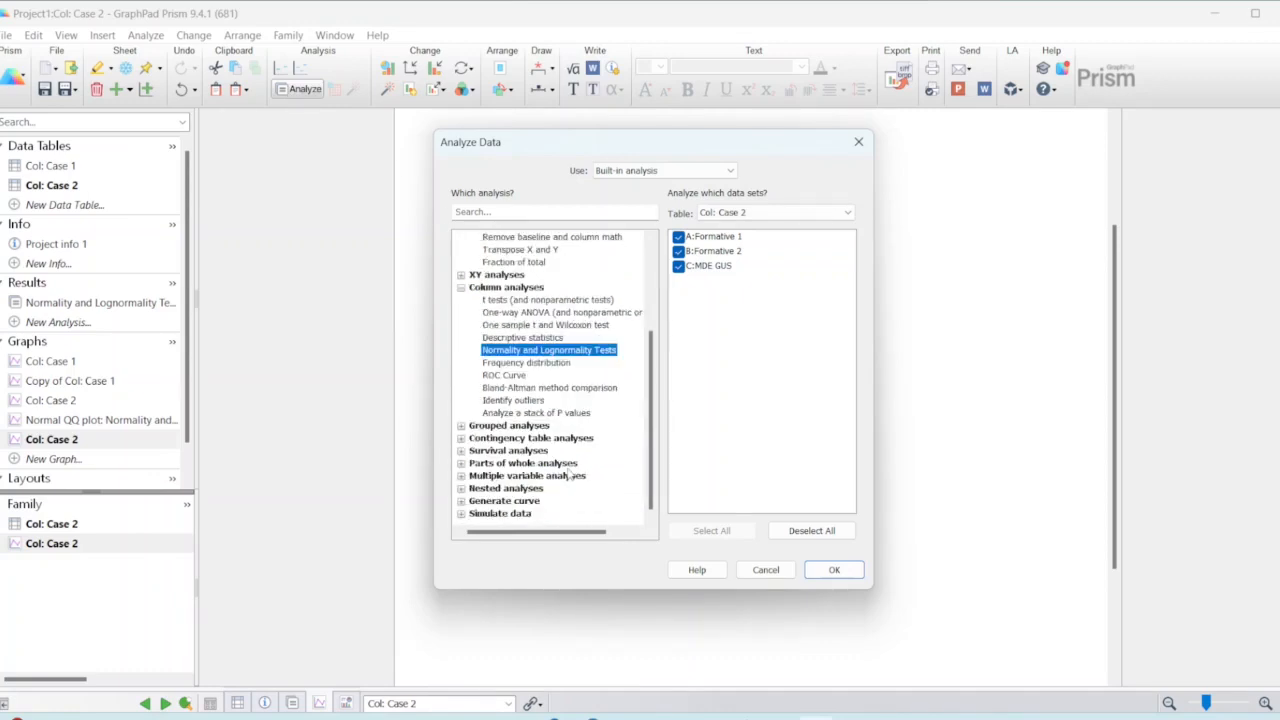
{"action": "left_click", "coordinate": [488, 488]}
{"action": "left_click", "coordinate": [476, 432]}
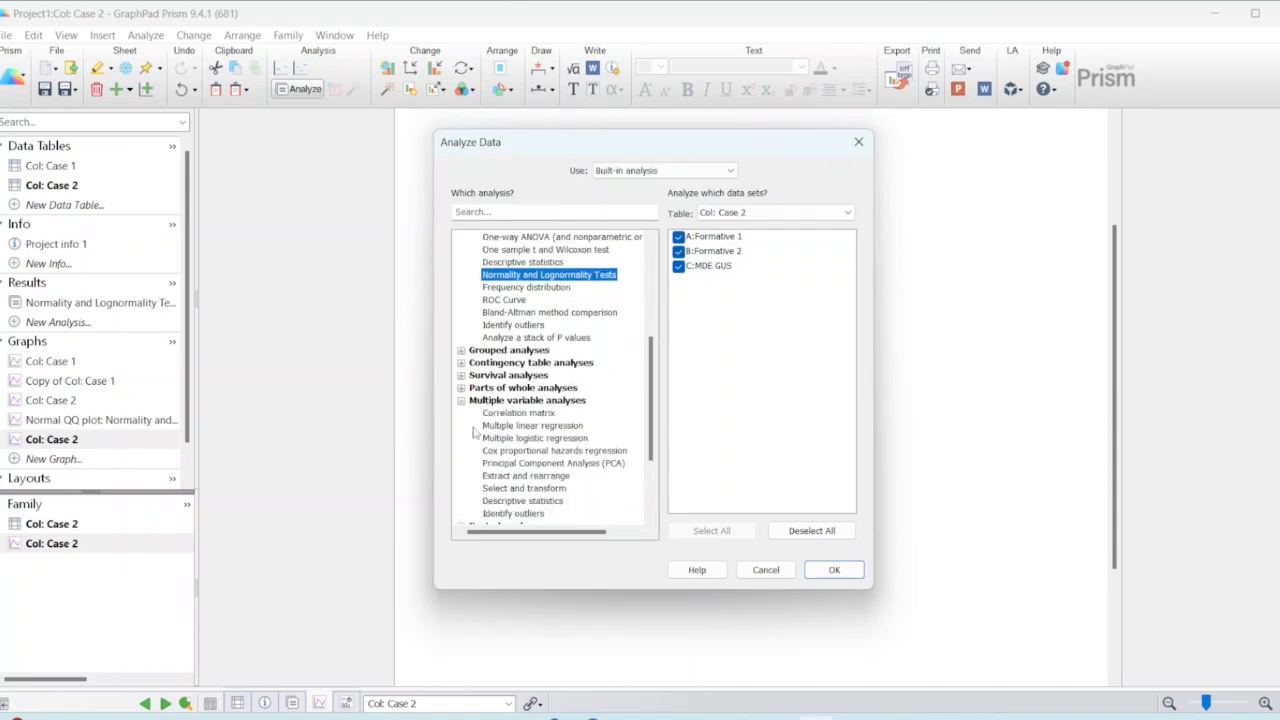
{"action": "left_click", "coordinate": [560, 427]}
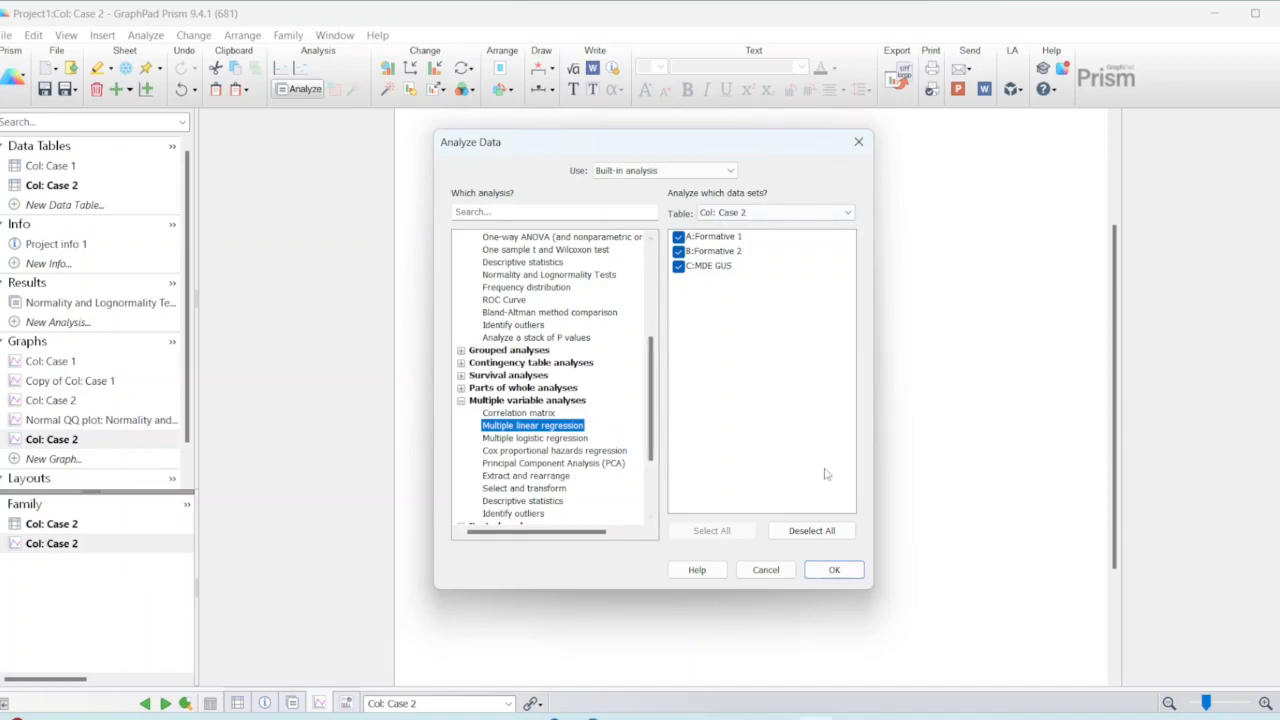
{"action": "left_click", "coordinate": [836, 572]}
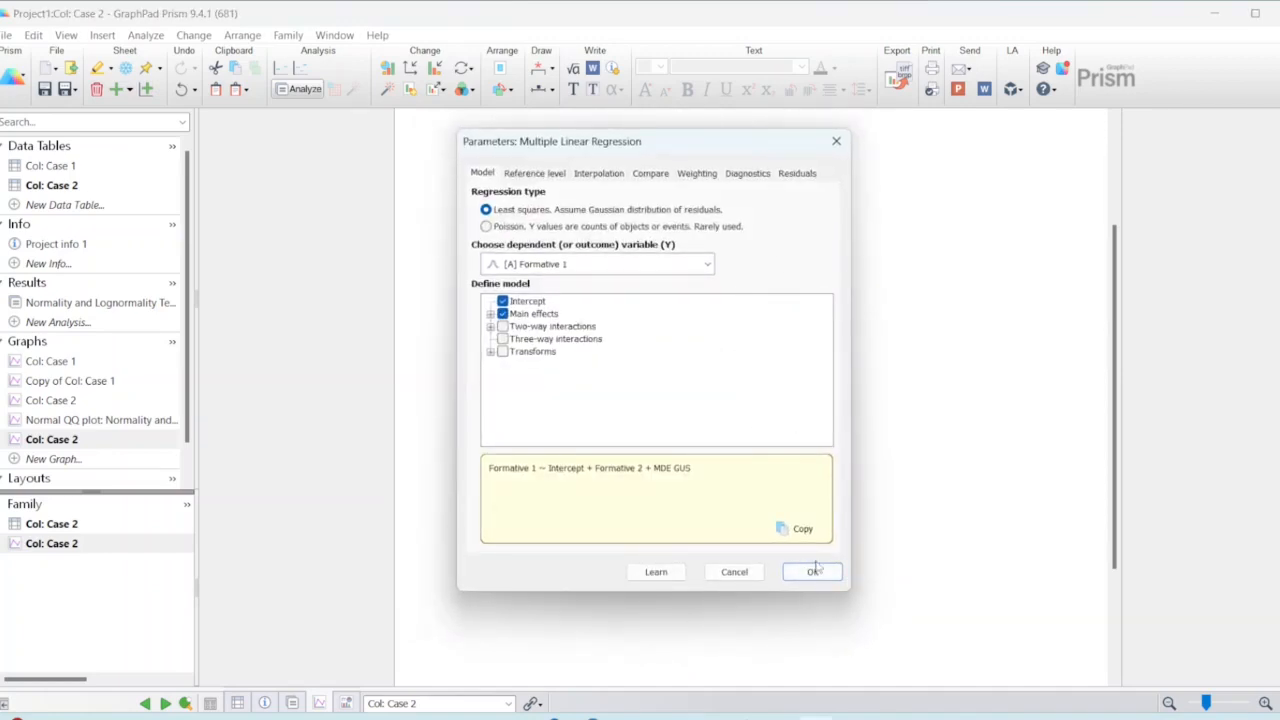
{"action": "left_click", "coordinate": [812, 572]}
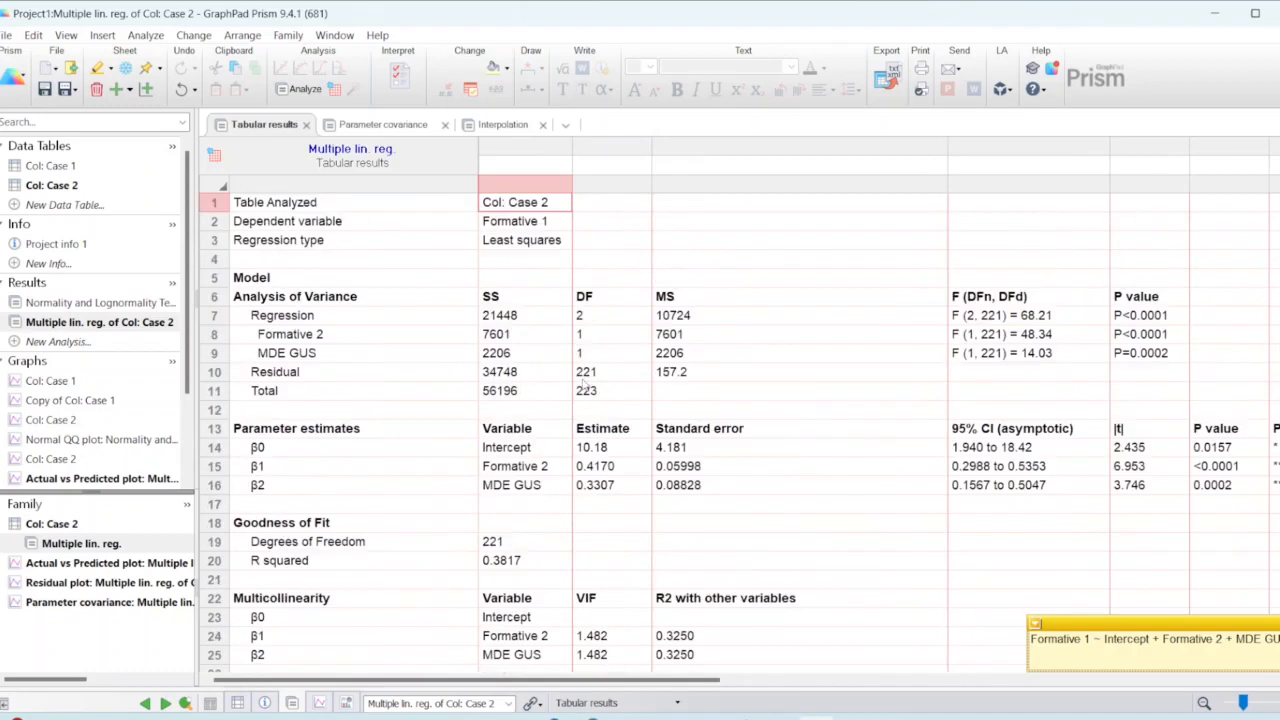
Step: Look over the regression's tabular results and delete the graph title of the Actual vs Predicted plot
{"action": "scroll", "coordinate": [585, 385], "scroll_direction": "down", "scroll_amount": 2}
{"action": "scroll", "coordinate": [585, 385], "scroll_direction": "down", "scroll_amount": 3}
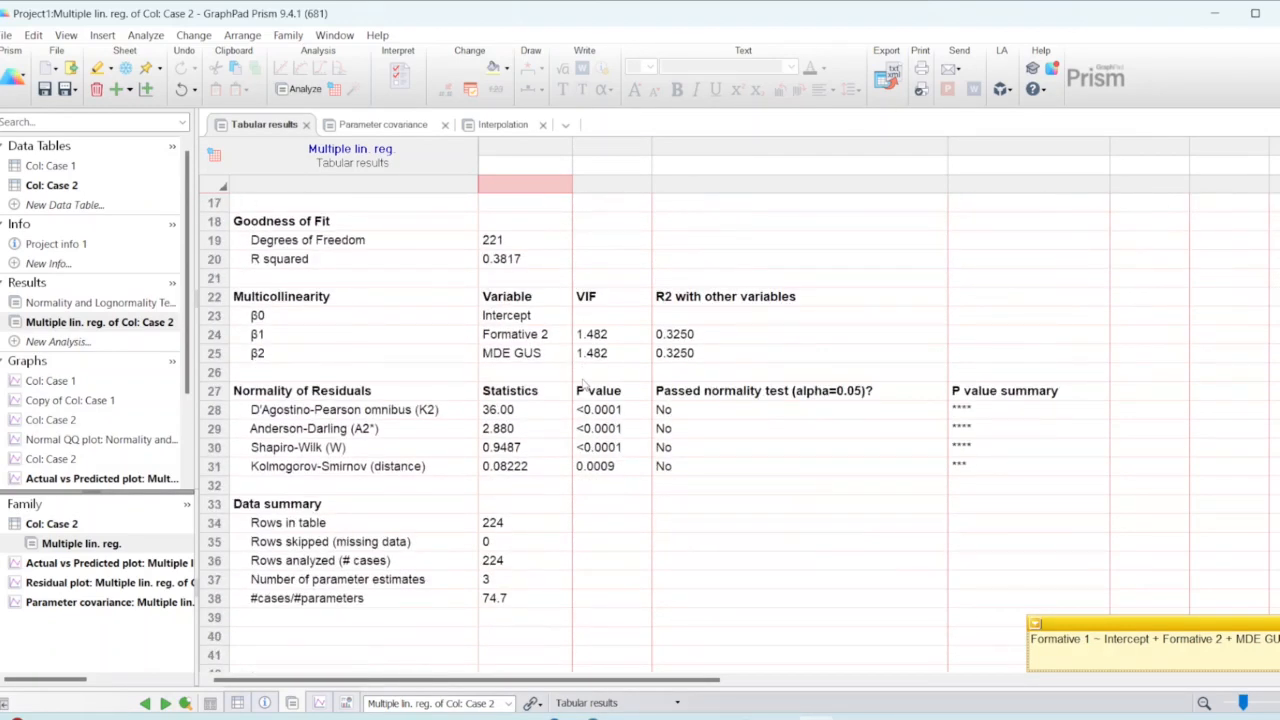
{"action": "scroll", "coordinate": [57, 437], "scroll_direction": "down", "scroll_amount": 1}
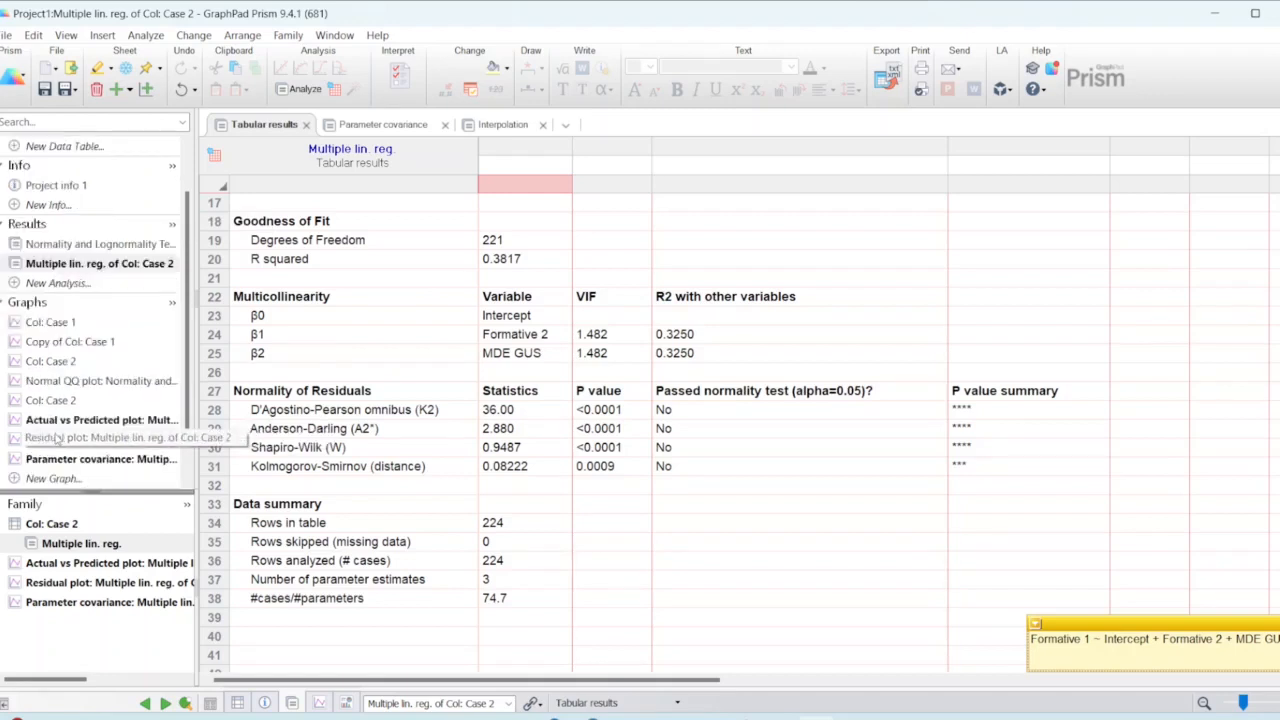
{"action": "left_click", "coordinate": [57, 420]}
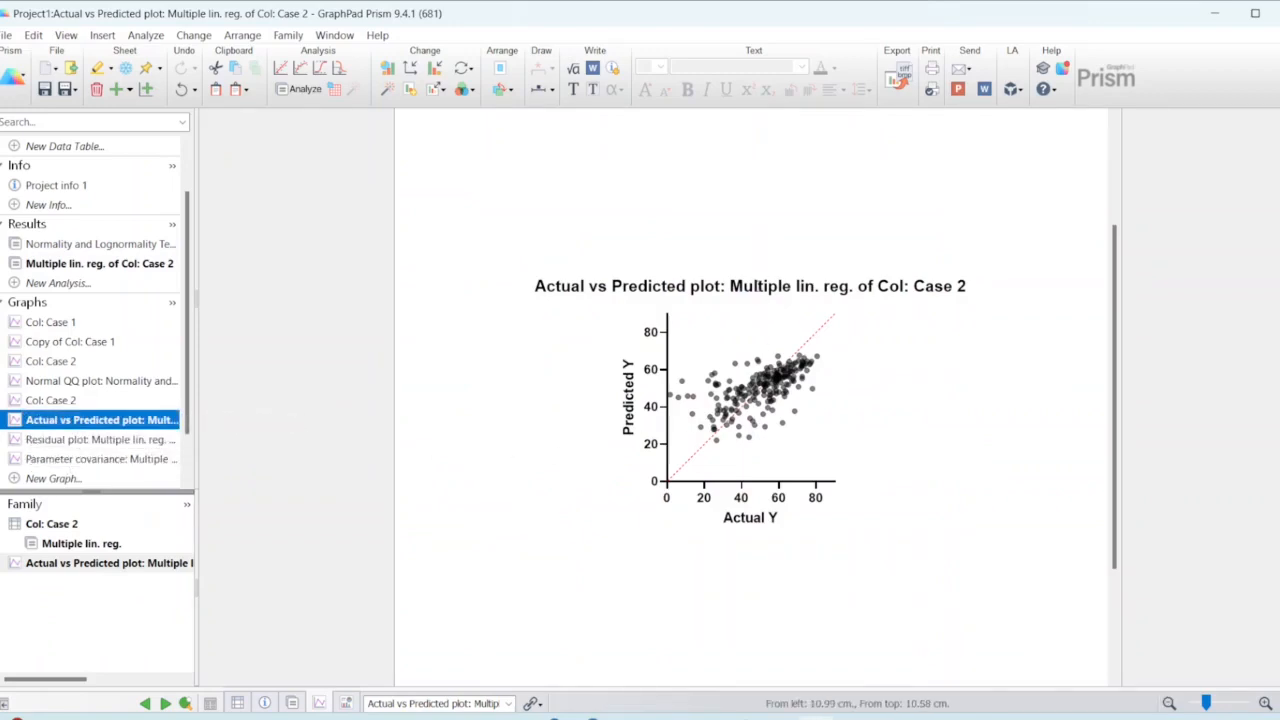
{"action": "double_click", "coordinate": [758, 286]}
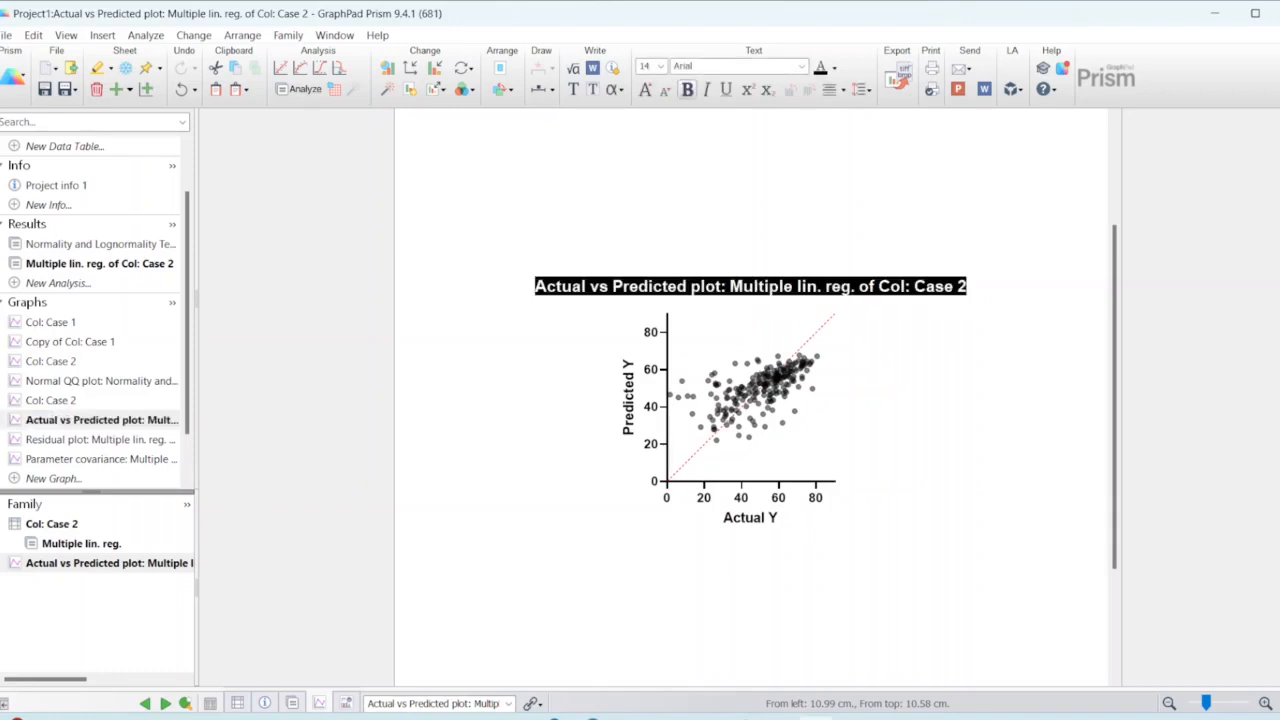
{"action": "key", "text": "Delete"}
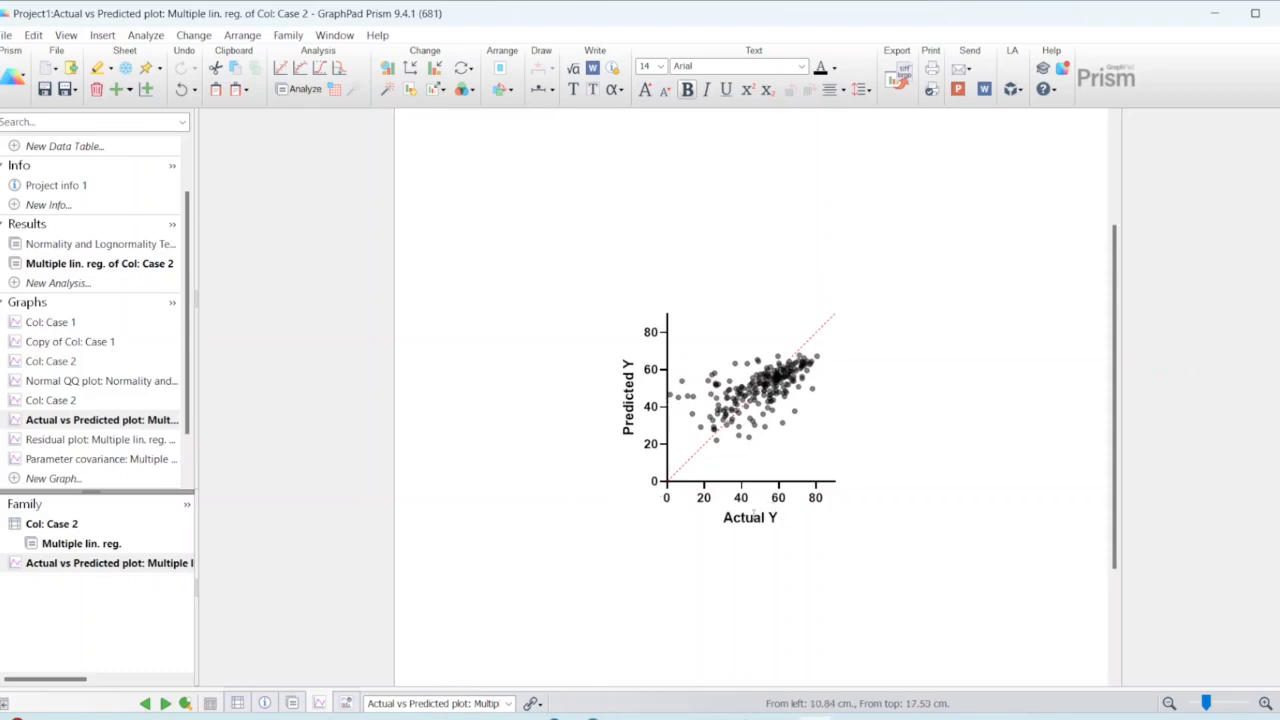
{"action": "double_click", "coordinate": [753, 514]}
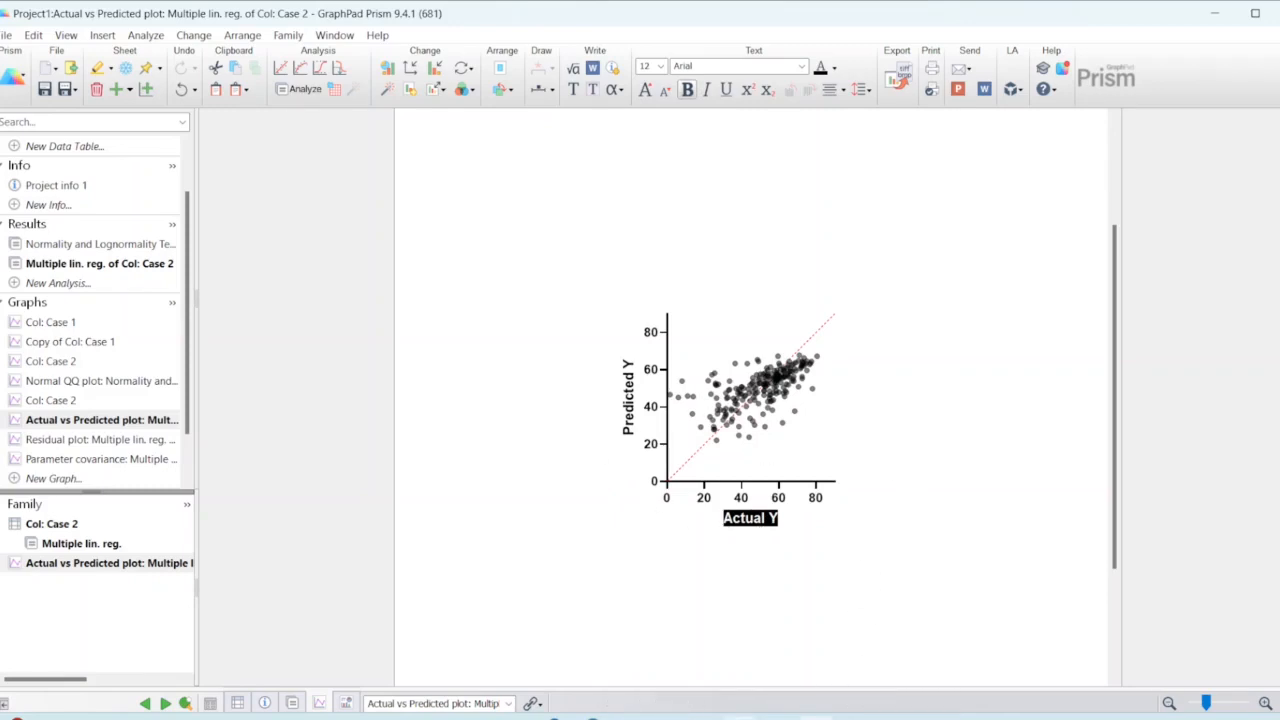
{"action": "key", "text": "alt+Tab"}
{"action": "left_click", "coordinate": [910, 502]}
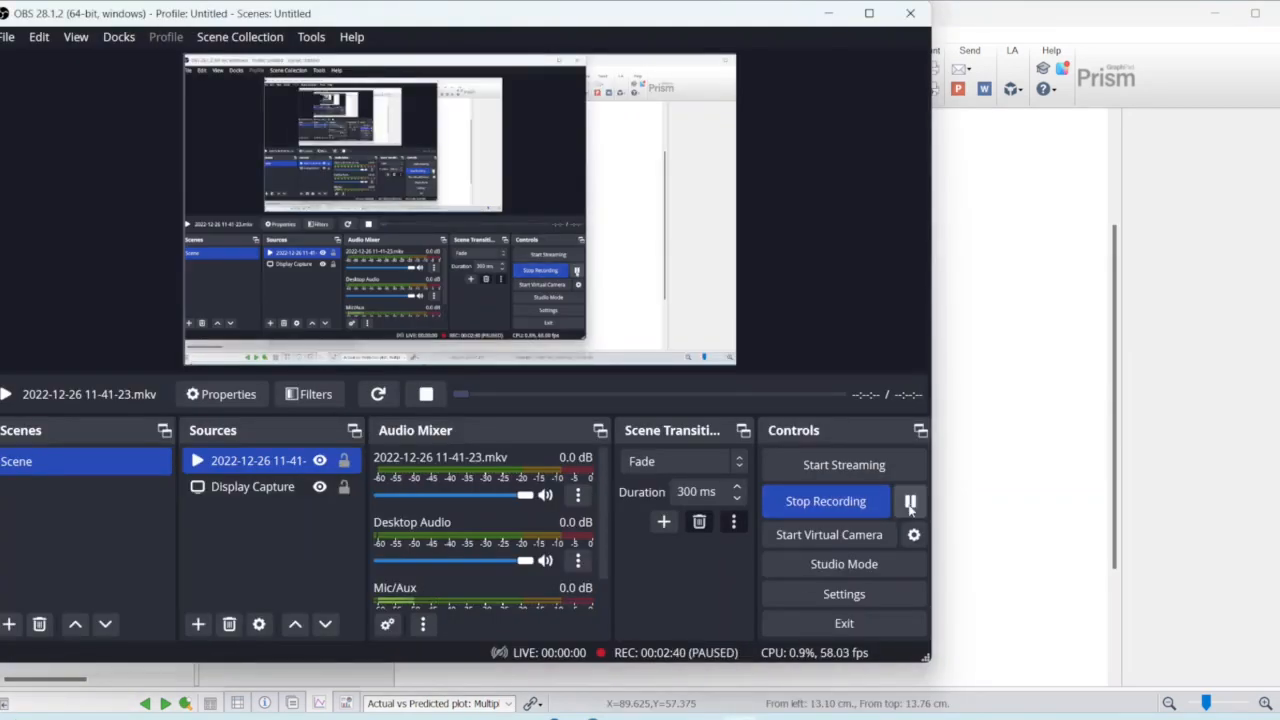
{"action": "left_click", "coordinate": [995, 506]}
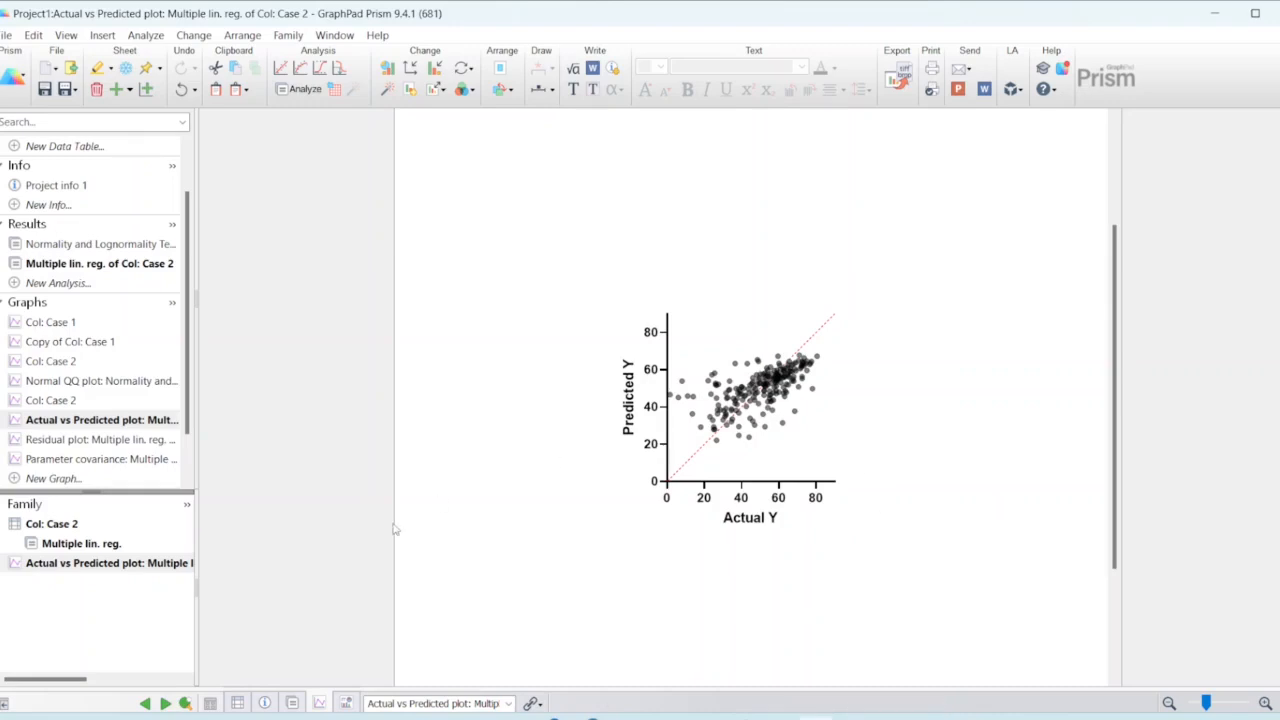
Step: Review the Residual plot, the Actual vs Predicted plot and the Parameter covariance graph of the Case 2 regression
{"action": "left_click", "coordinate": [48, 440]}
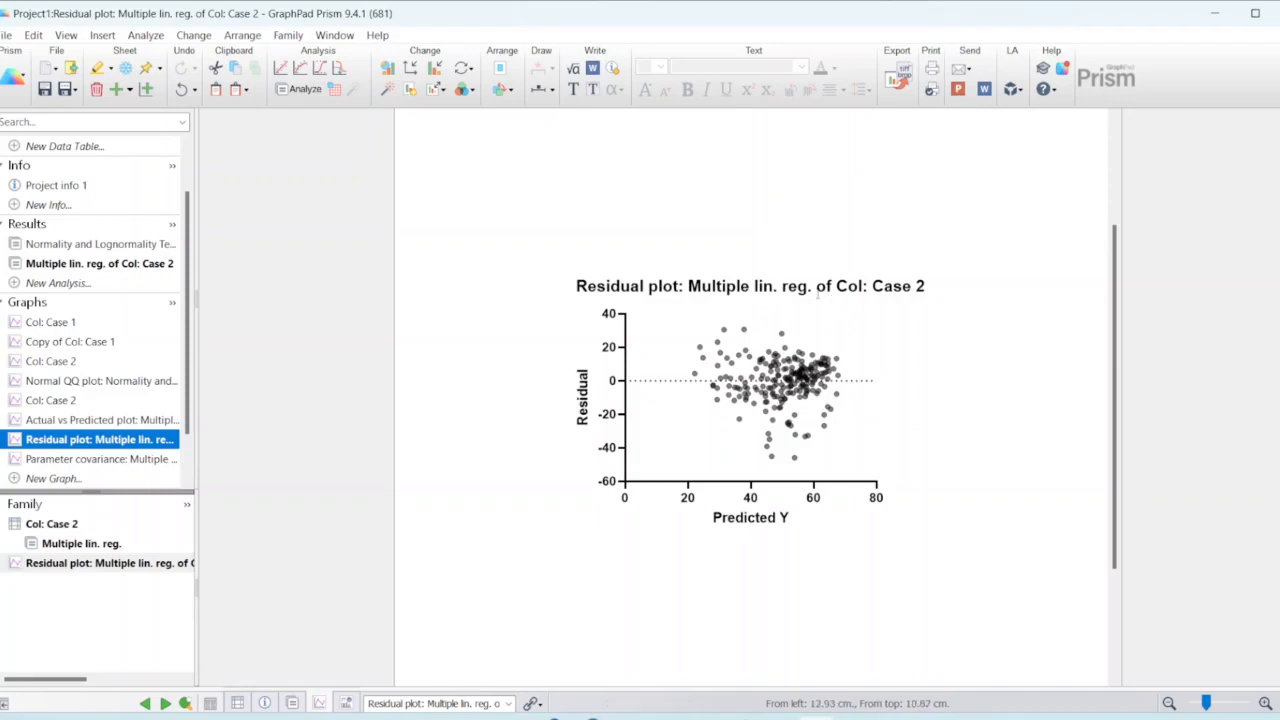
{"action": "left_click", "coordinate": [792, 288]}
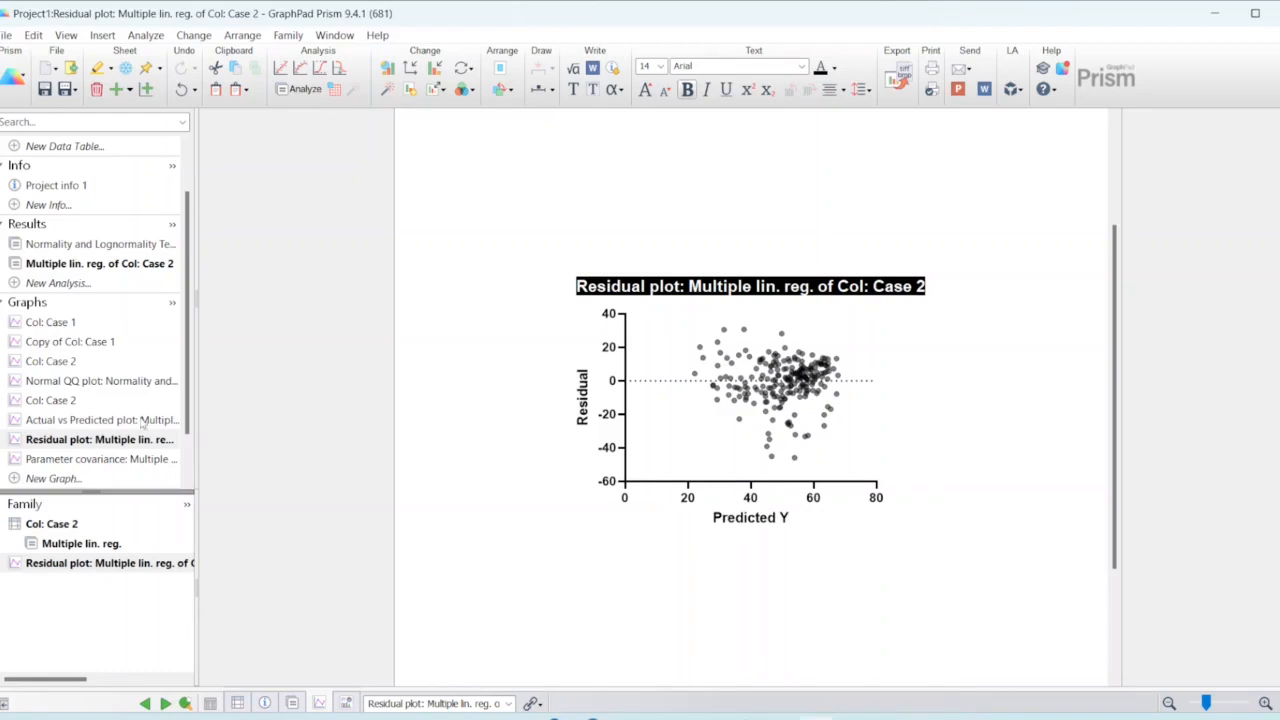
{"action": "left_click", "coordinate": [119, 421]}
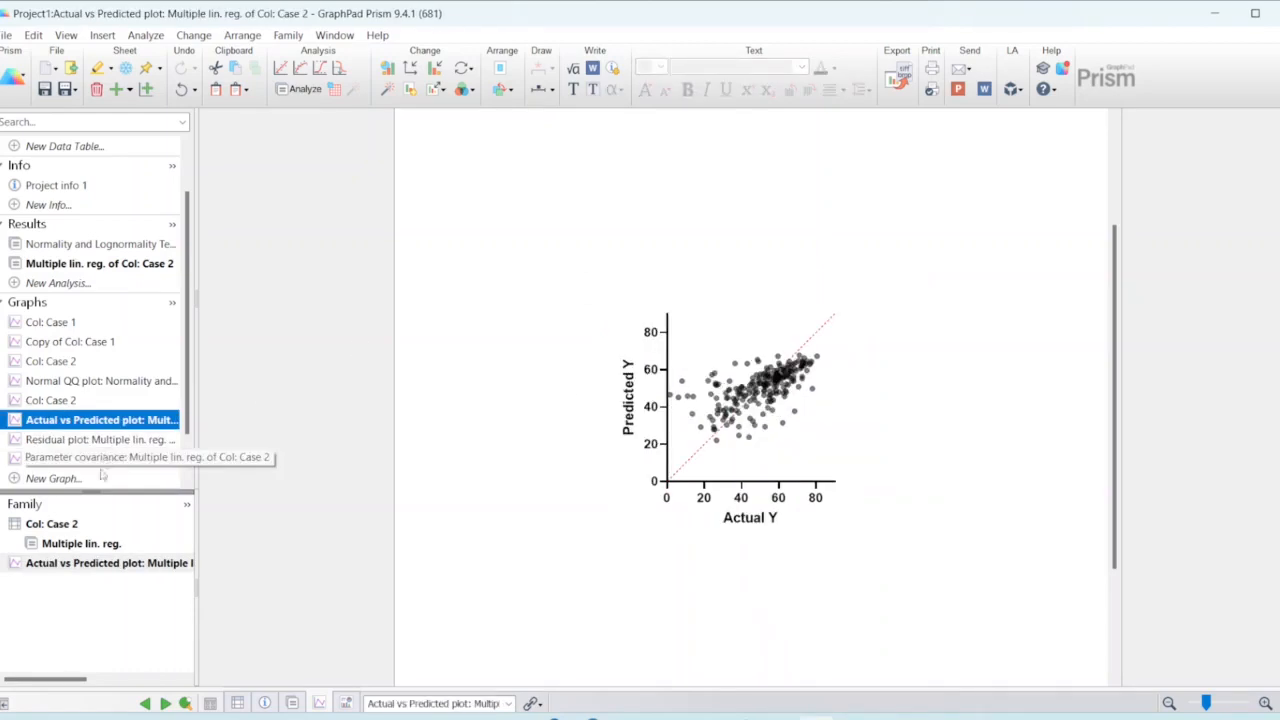
{"action": "left_click", "coordinate": [97, 463]}
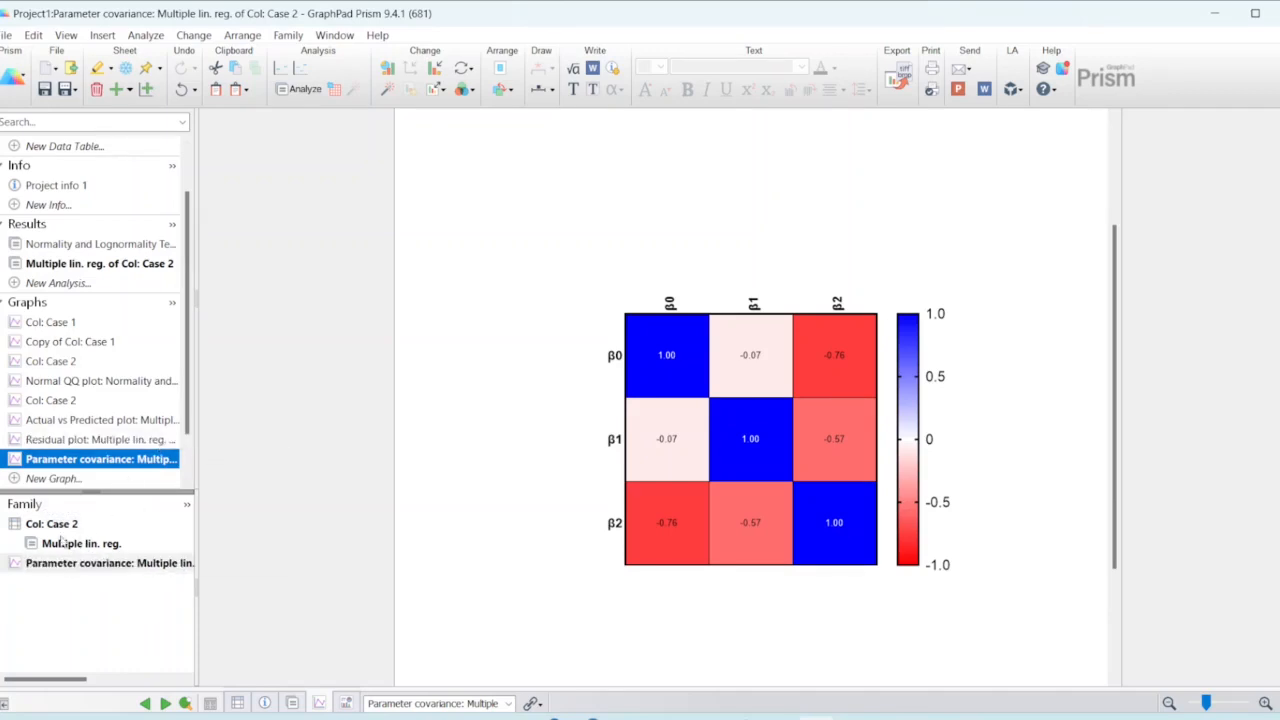
{"action": "scroll", "coordinate": [70, 532], "scroll_direction": "right", "scroll_amount": 1}
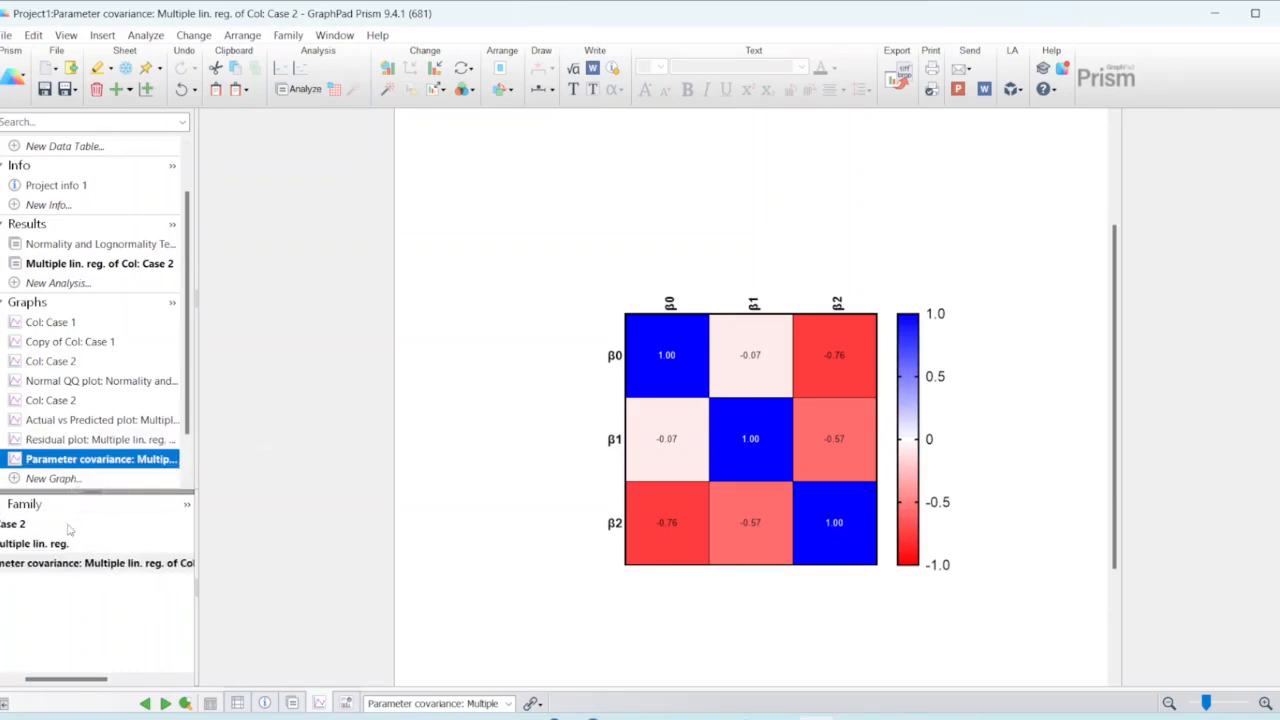
Step: Create a new portrait layout in the standard two-by-two arrangement with placeholders only
{"action": "scroll", "coordinate": [90, 423], "scroll_direction": "down", "scroll_amount": 1}
{"action": "left_click", "coordinate": [62, 475]}
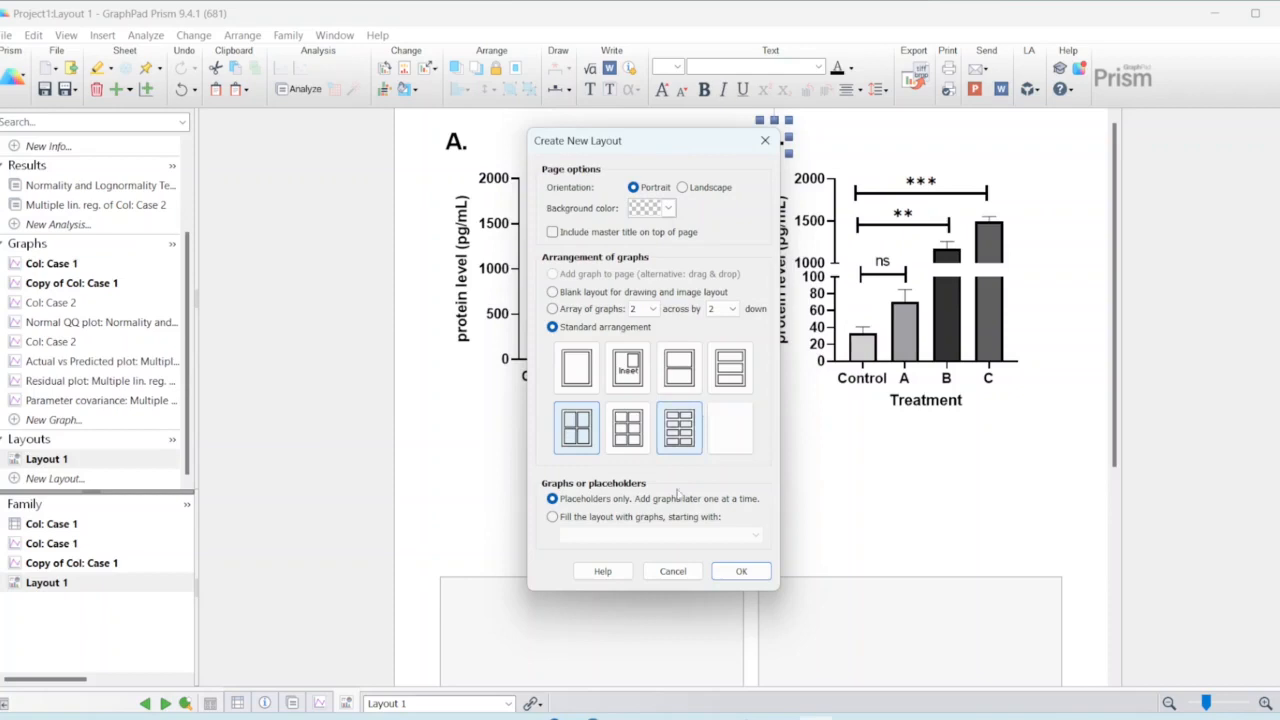
{"action": "left_click", "coordinate": [760, 576]}
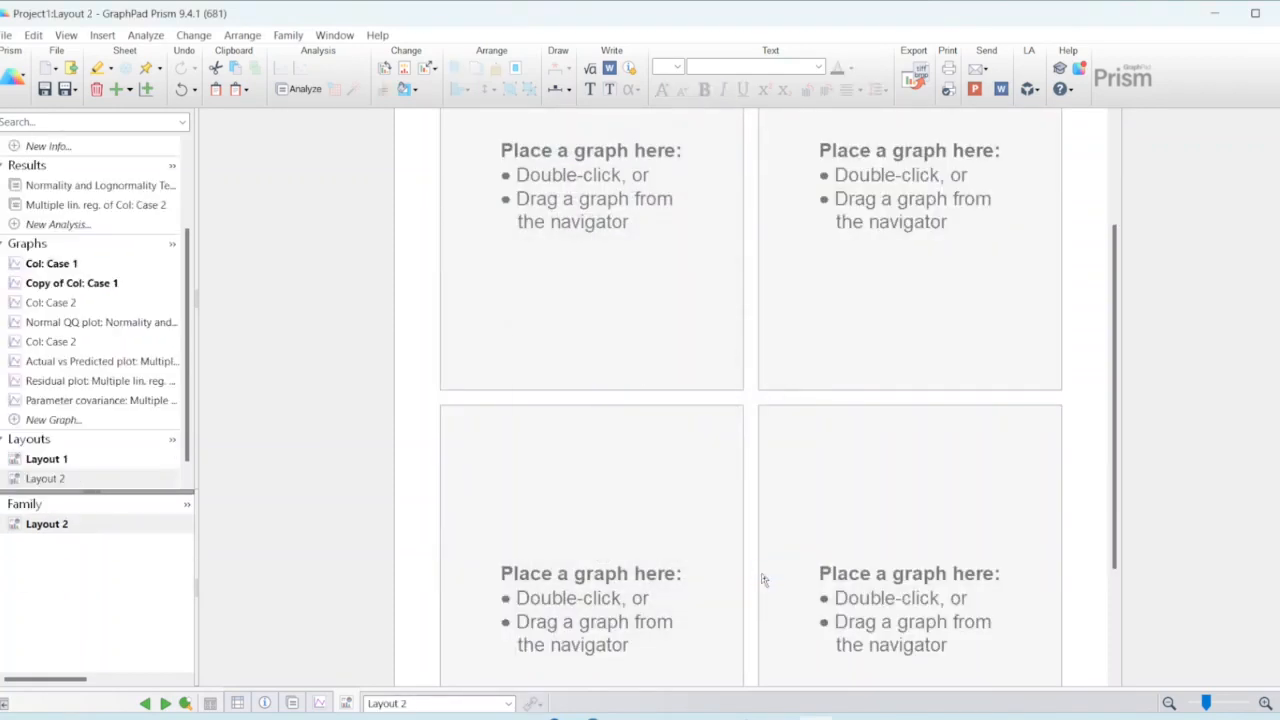
Step: Place the Actual vs Predicted plot in the new layout's upper-left placeholder as a live link
{"action": "left_click", "coordinate": [585, 201]}
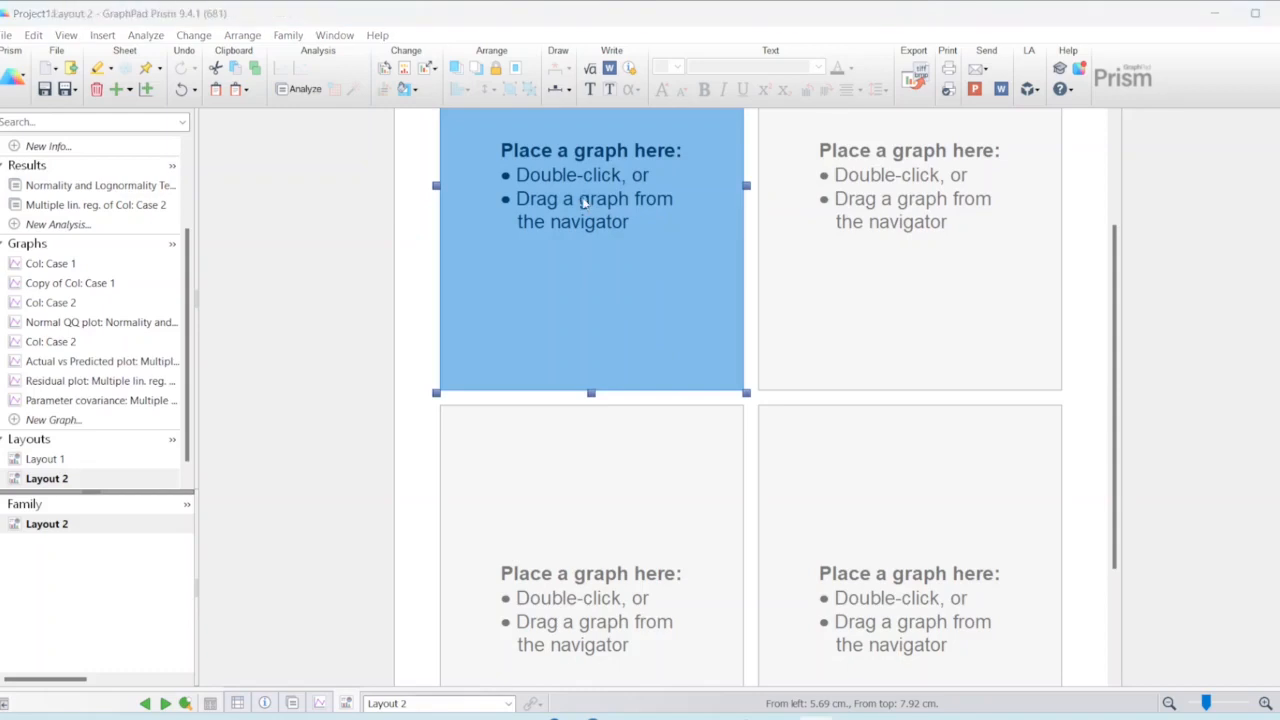
{"action": "double_click", "coordinate": [585, 201]}
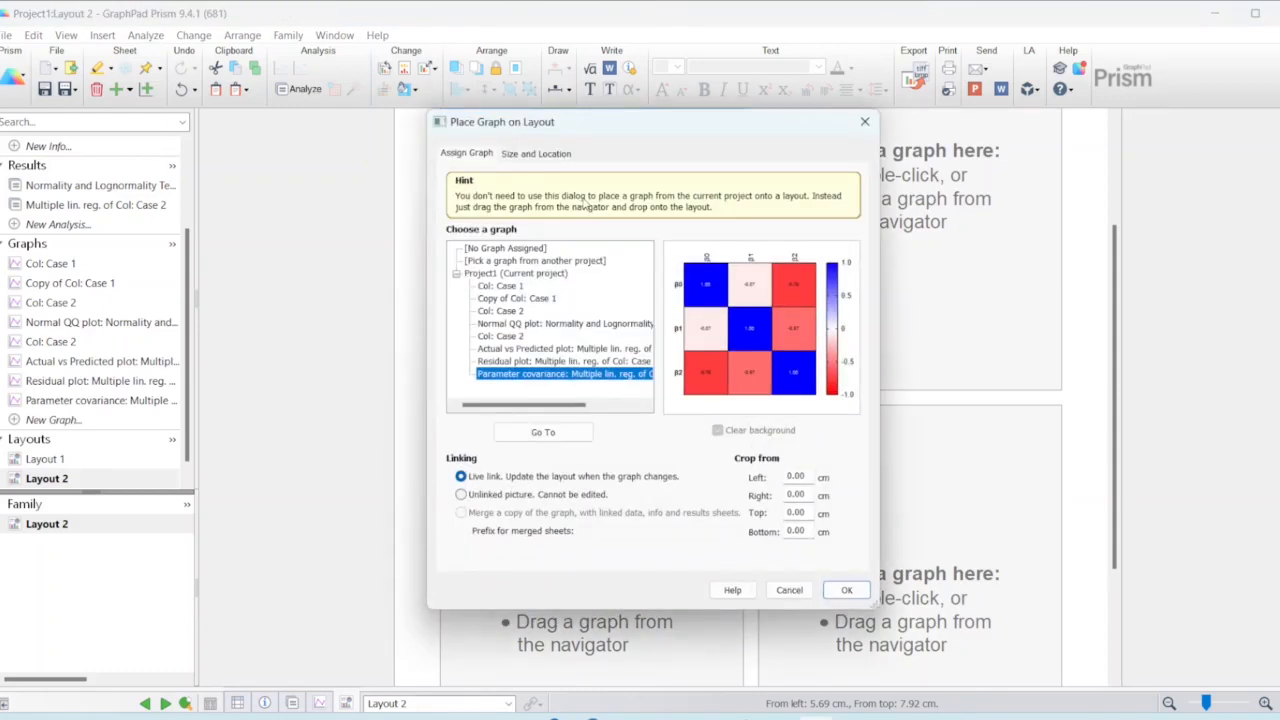
{"action": "left_click", "coordinate": [560, 347]}
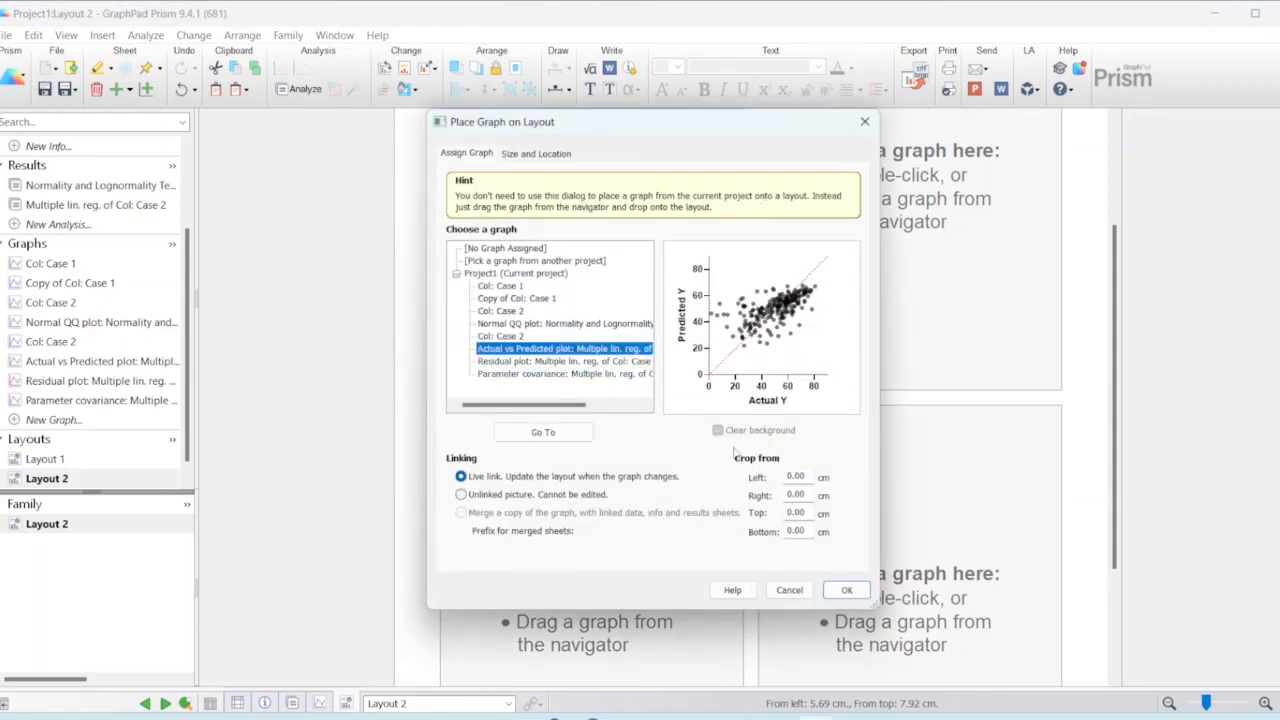
{"action": "left_click", "coordinate": [848, 591]}
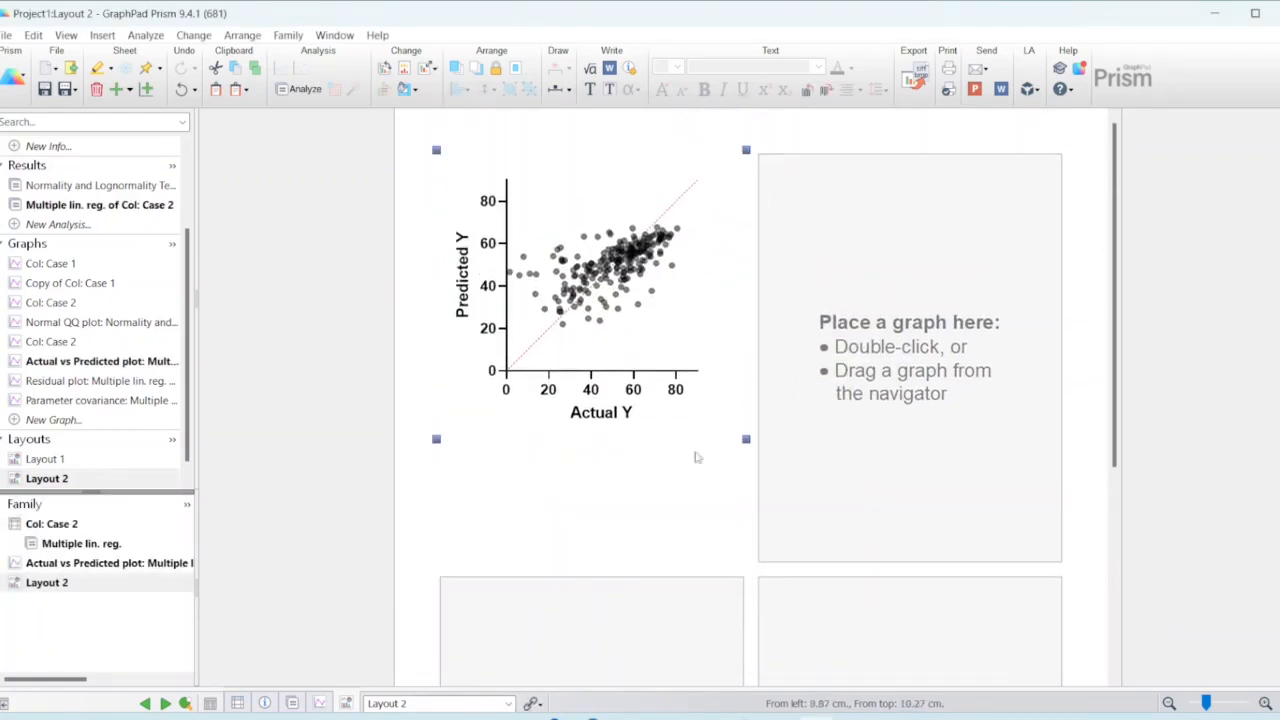
Step: Place the Residual plot in Layout 2's upper-right placeholder as a live link
{"action": "left_click", "coordinate": [901, 338]}
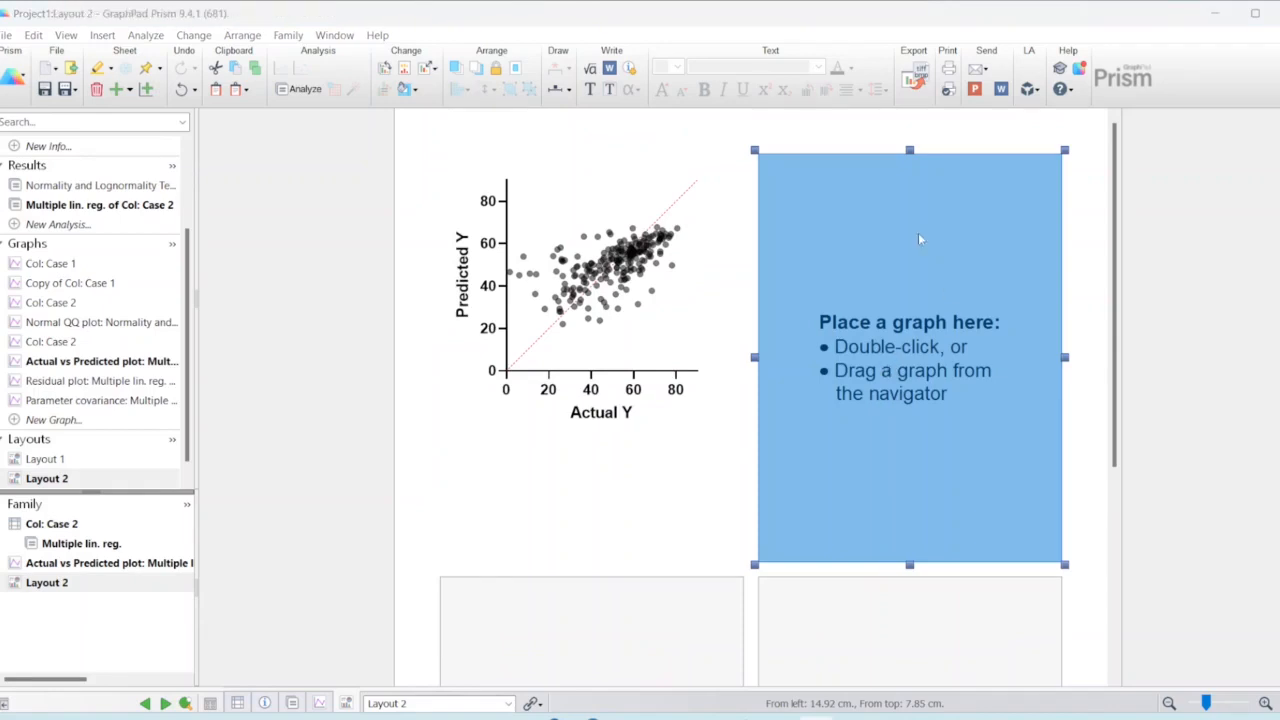
{"action": "double_click", "coordinate": [886, 372]}
{"action": "left_click", "coordinate": [539, 362]}
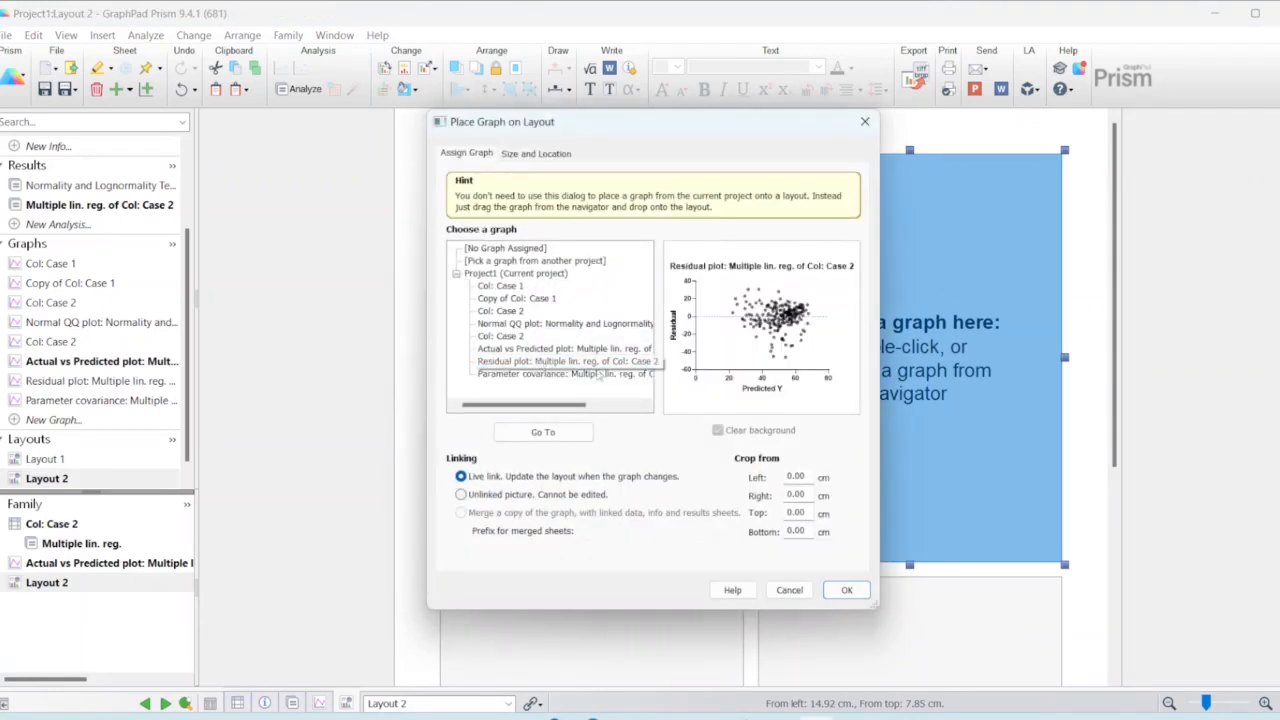
{"action": "left_click", "coordinate": [845, 591]}
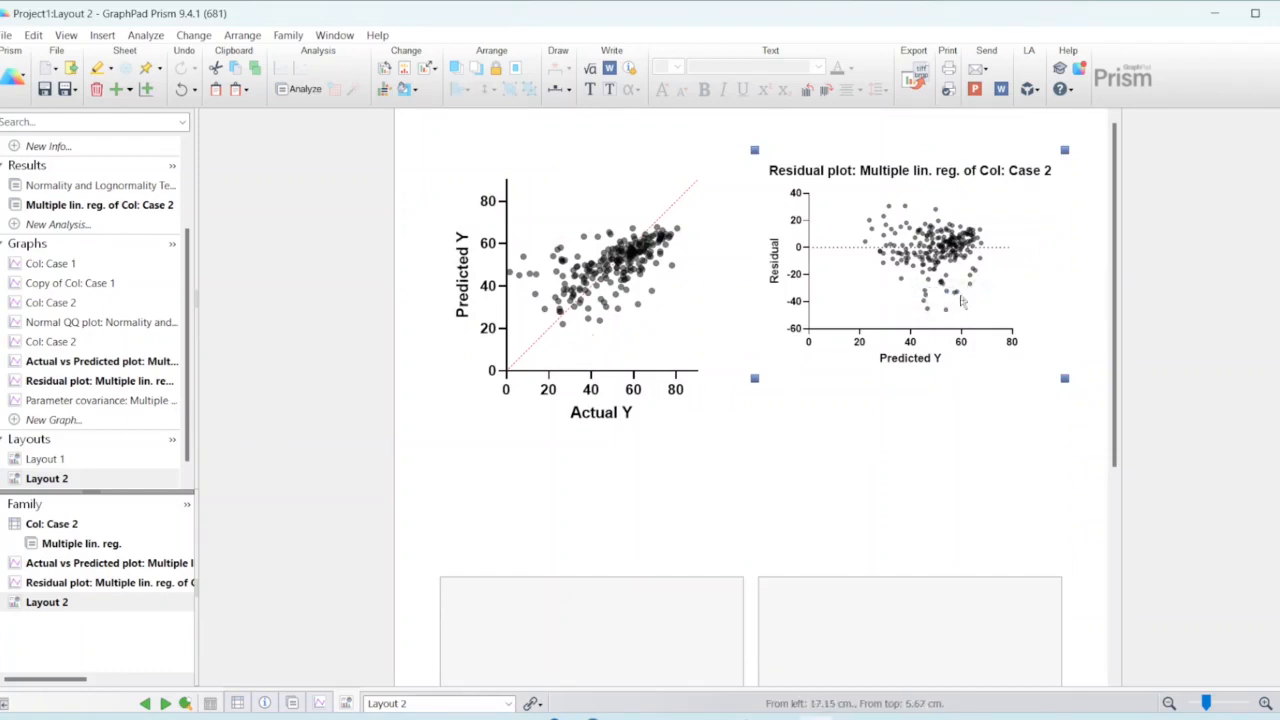
Step: Delete the Residual plot from Layout 2
{"action": "right_click", "coordinate": [956, 294]}
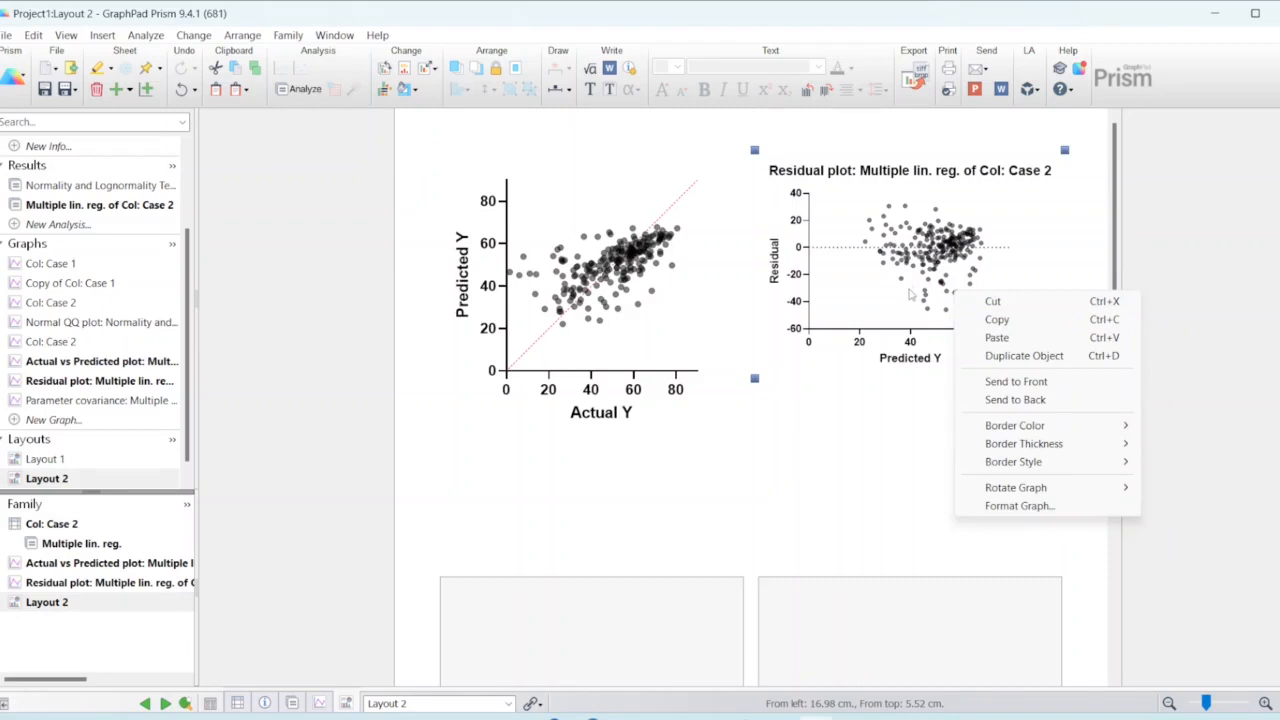
{"action": "left_click", "coordinate": [911, 294]}
{"action": "key", "text": "Delete"}
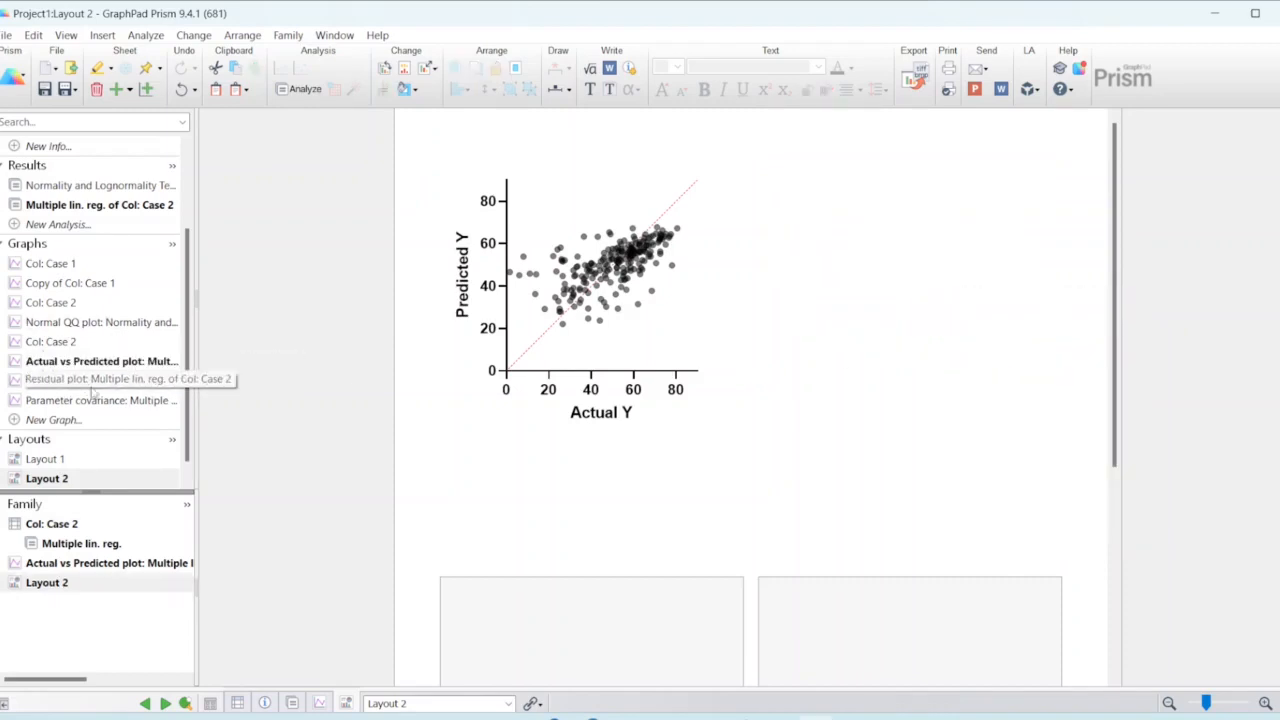
Step: Delete the graph title of the Residual plot, check the Parameter covariance graph, and return to Layout 2
{"action": "left_click", "coordinate": [92, 386]}
{"action": "left_click", "coordinate": [850, 289]}
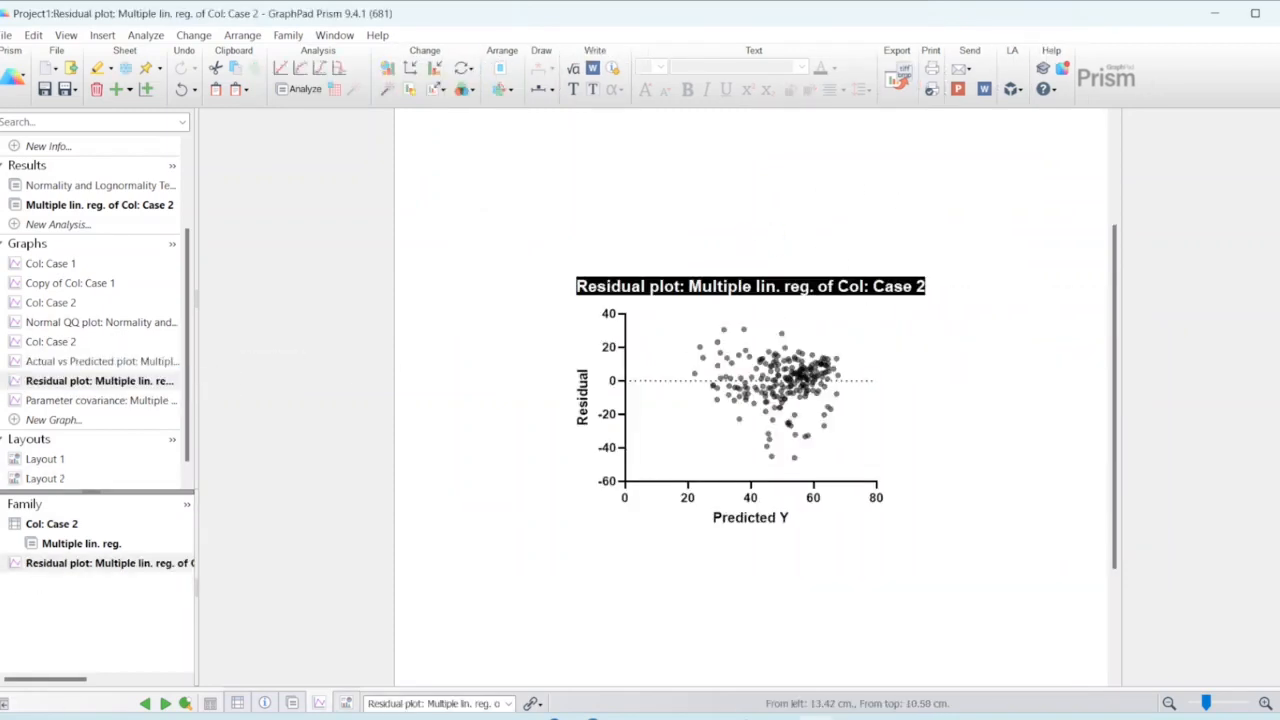
{"action": "left_click", "coordinate": [782, 287]}
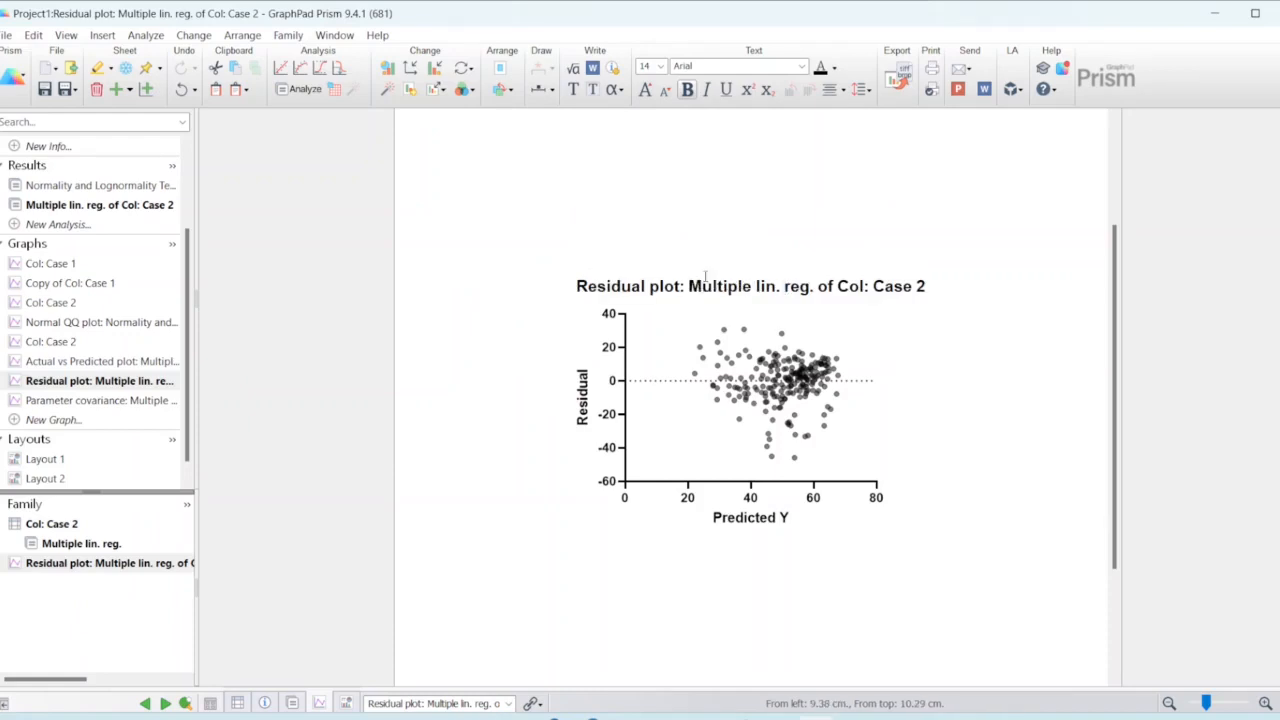
{"action": "key", "text": "ctrl+a"}
{"action": "key", "text": "Delete"}
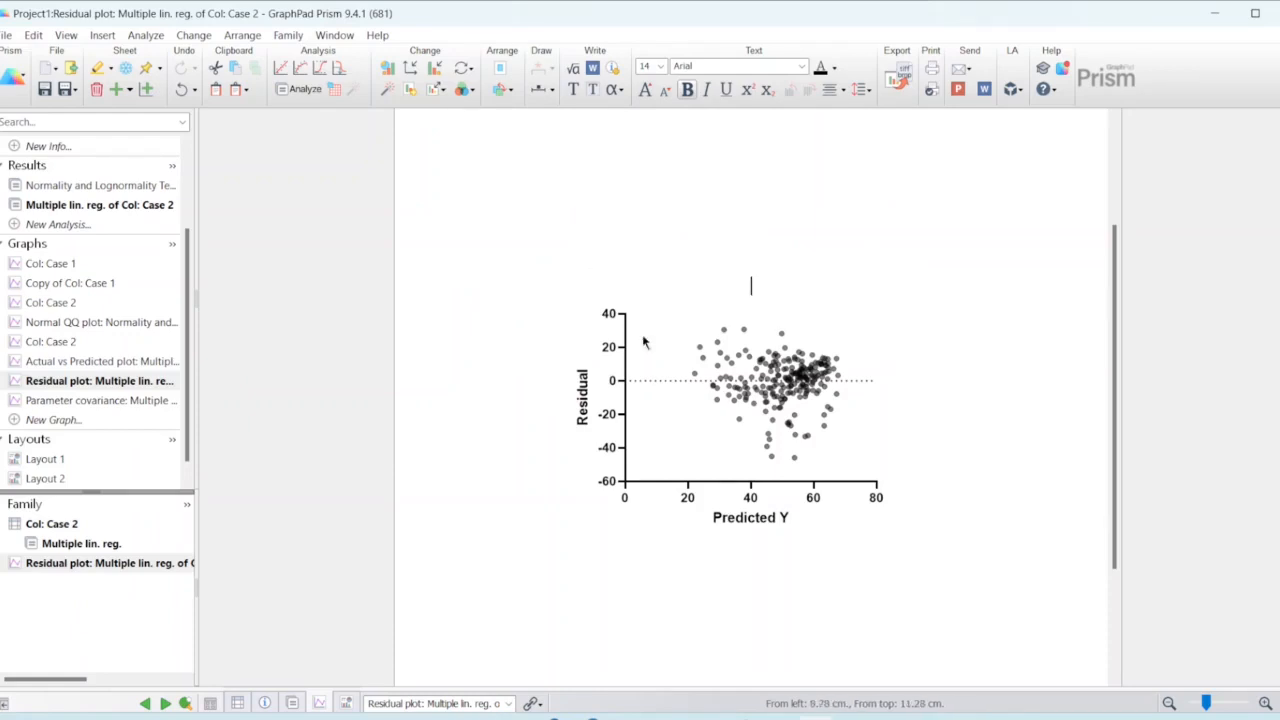
{"action": "left_click", "coordinate": [99, 403]}
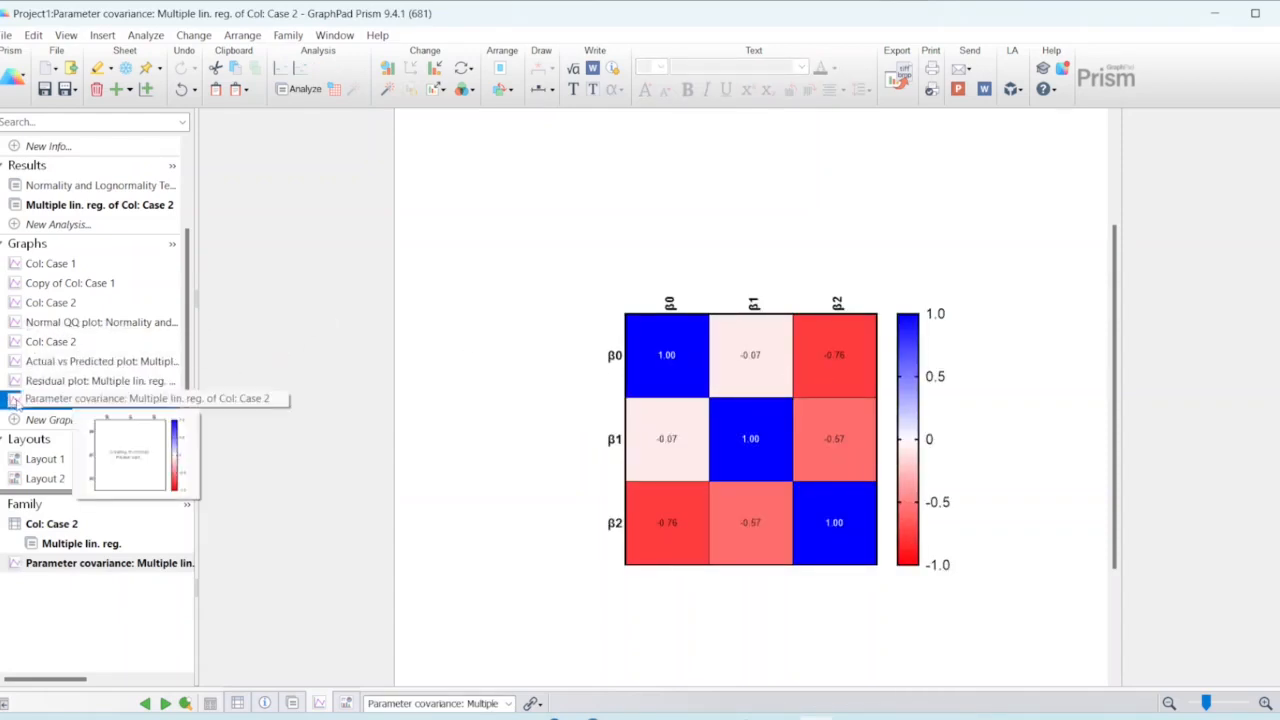
{"action": "left_click", "coordinate": [67, 480]}
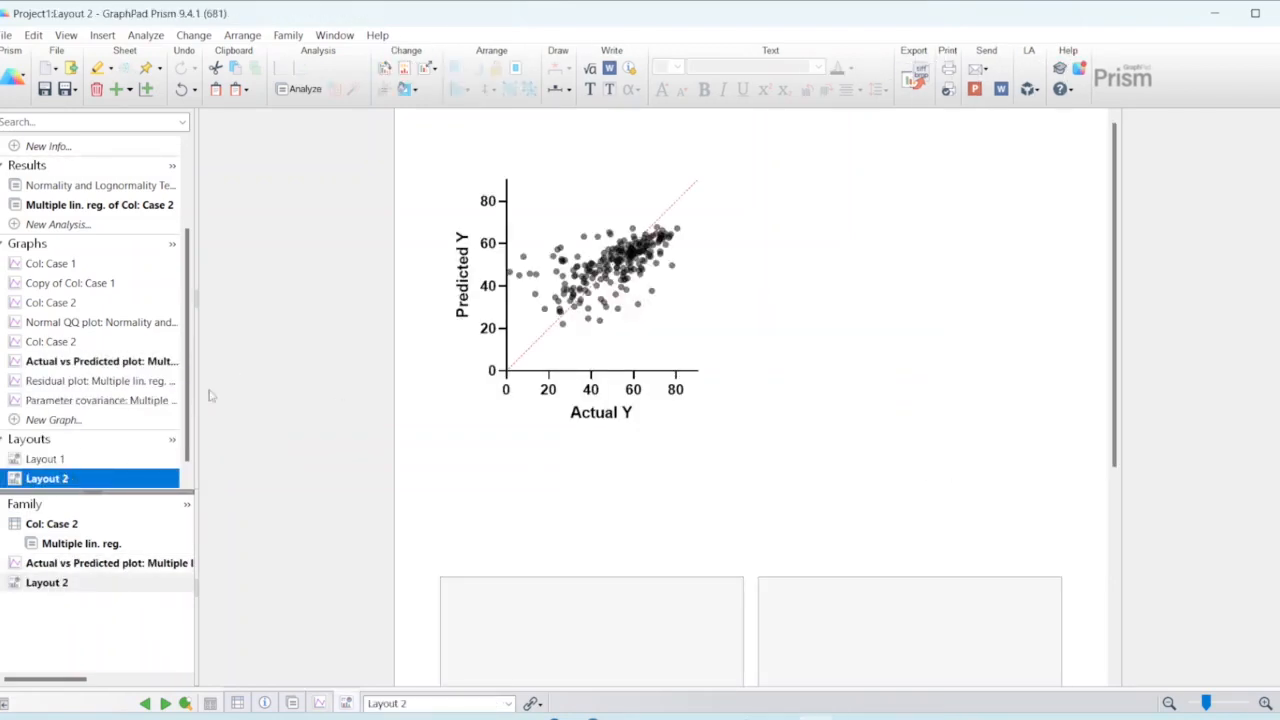
Step: Reapply the two-by-two standard arrangement to Layout 2 and place the Residual plot in the upper-right placeholder as a live link
{"action": "left_click", "coordinate": [918, 274]}
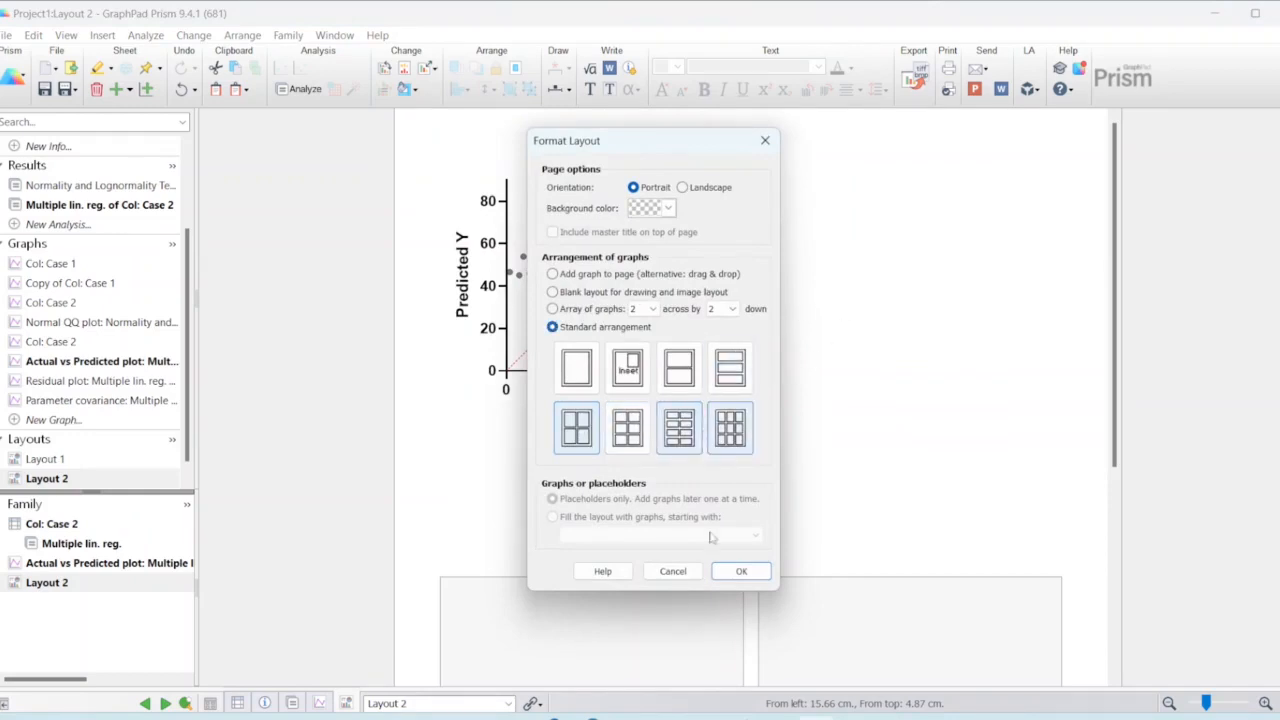
{"action": "left_click", "coordinate": [756, 577]}
{"action": "double_click", "coordinate": [904, 333]}
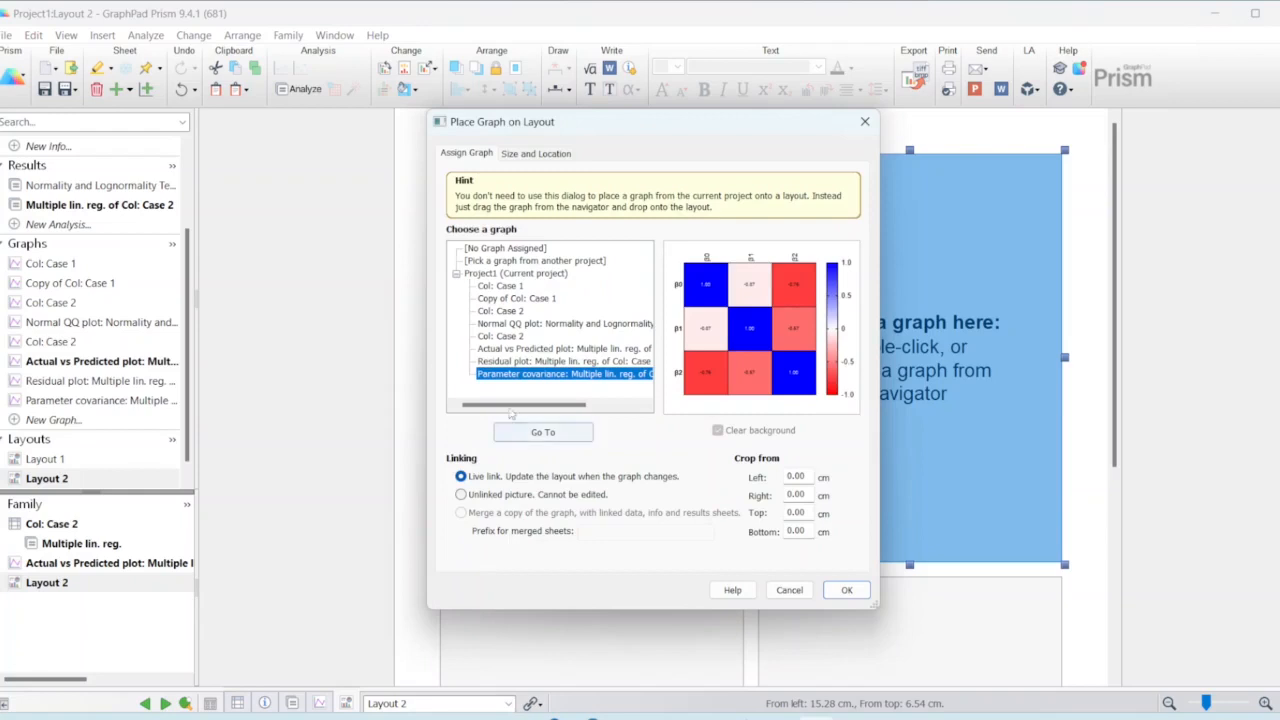
{"action": "left_click", "coordinate": [527, 361]}
{"action": "left_click", "coordinate": [846, 591]}
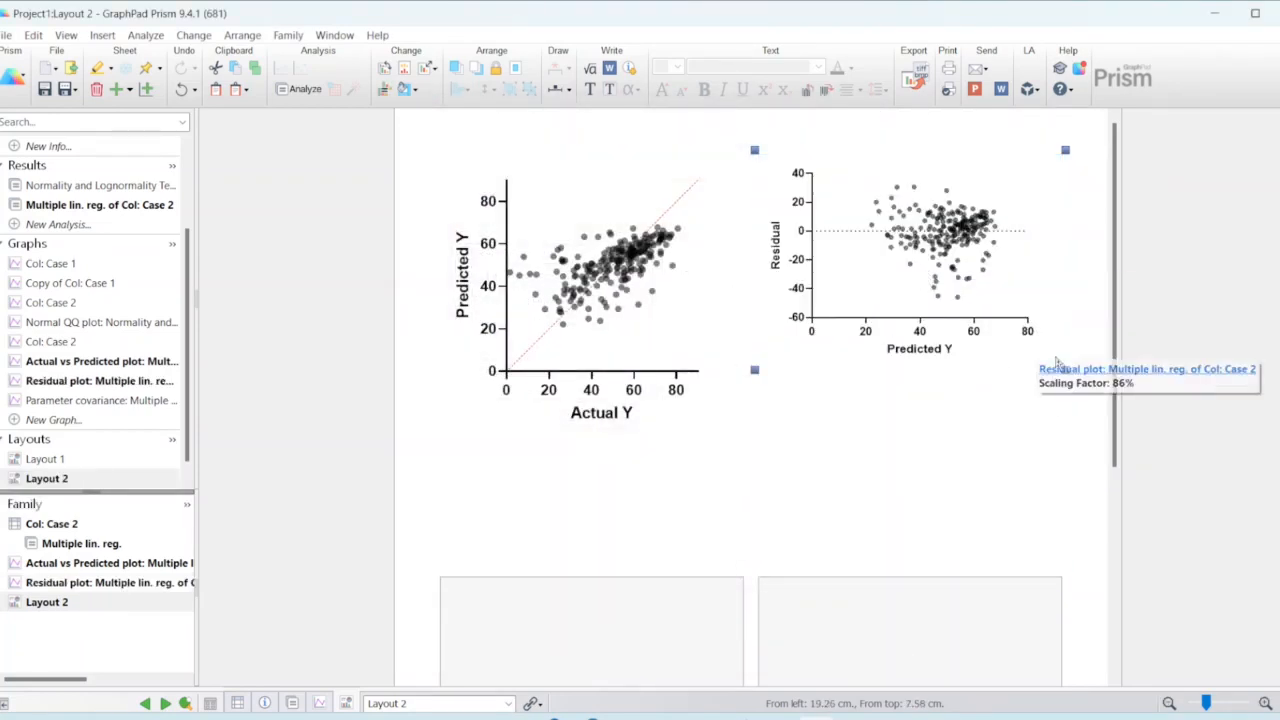
Step: Enlarge the Residual plot to about 95% scaling and reposition it beside the Actual vs Predicted plot
{"action": "double_click", "coordinate": [1033, 365]}
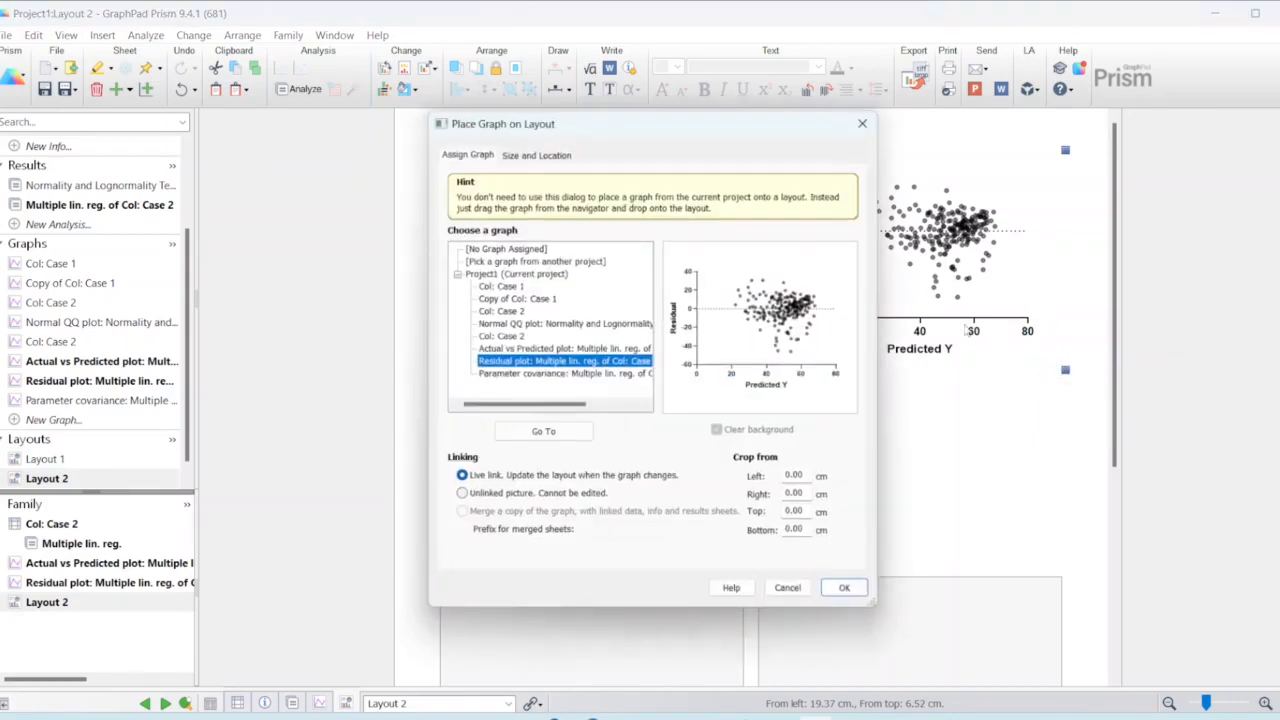
{"action": "key", "text": "Escape"}
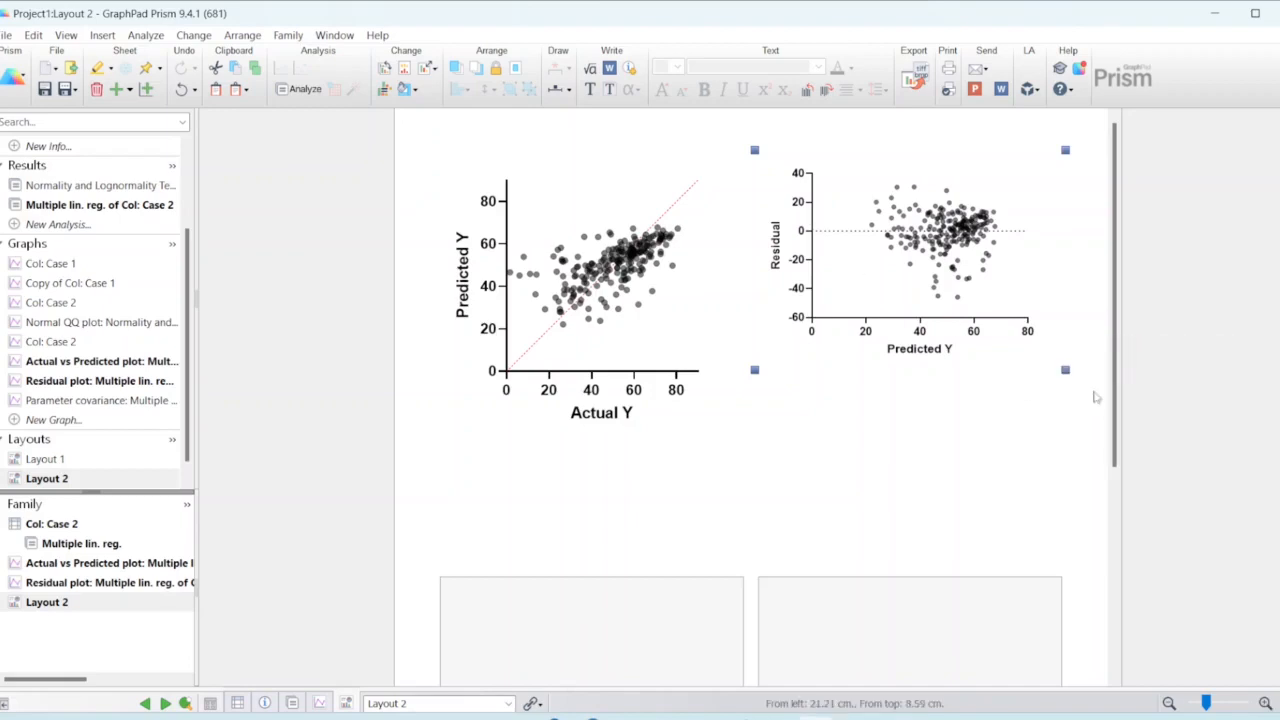
{"action": "left_click_drag", "start_coordinate": [1066, 370], "coordinate": [1097, 421]}
{"action": "left_click_drag", "start_coordinate": [968, 312], "coordinate": [937, 317]}
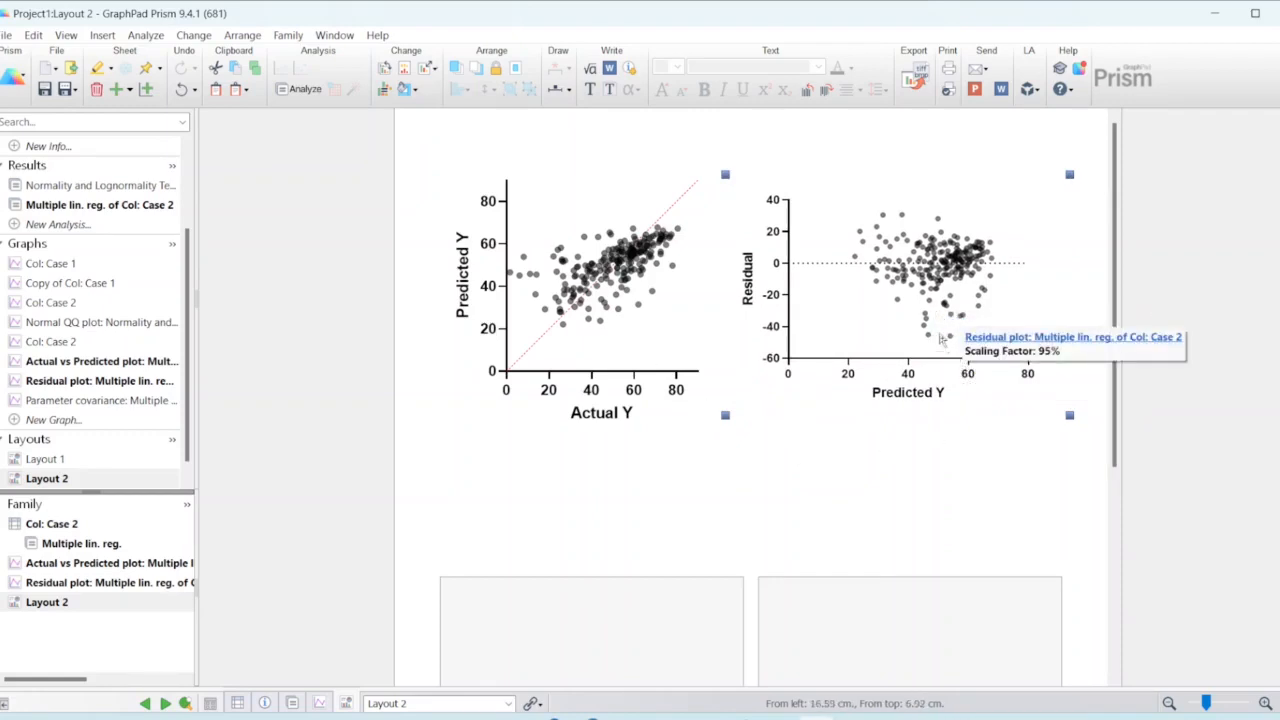
{"action": "left_click_drag", "start_coordinate": [895, 340], "coordinate": [905, 353]}
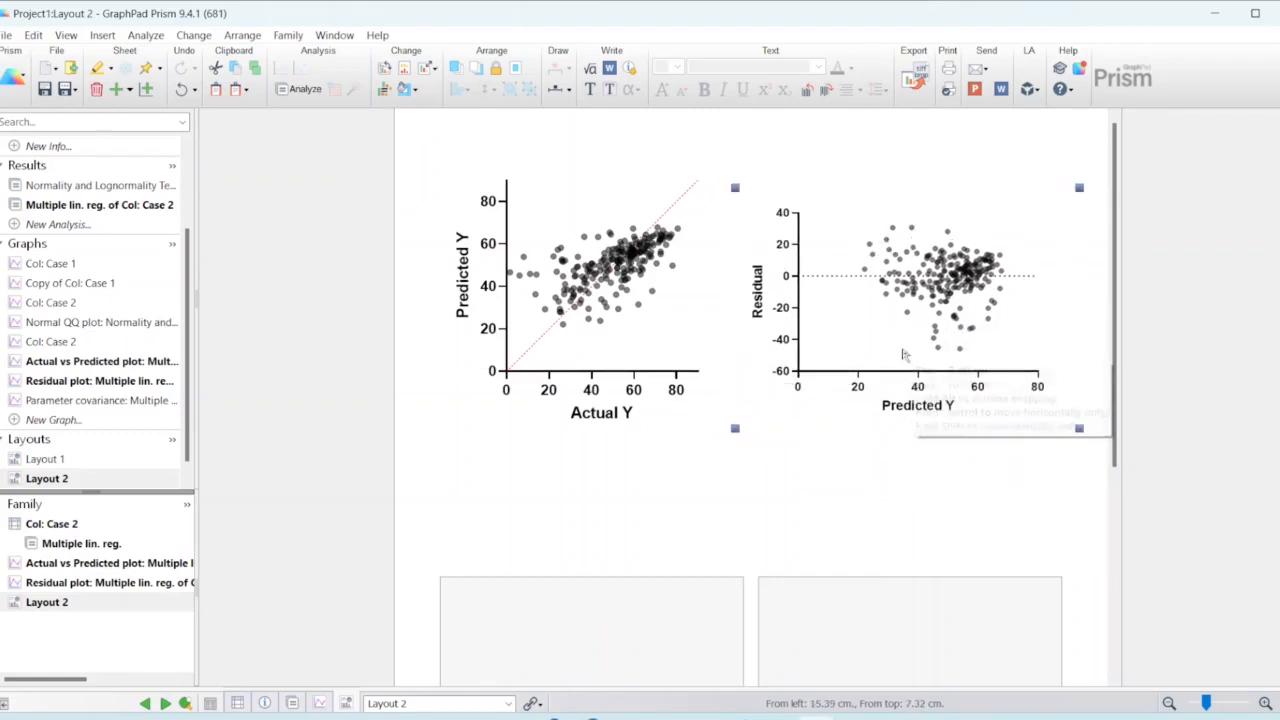
Step: Enlarge the Residual plot slightly more from its upper-right corner, keeping its lower-left corner in place
{"action": "double_click", "coordinate": [1108, 176]}
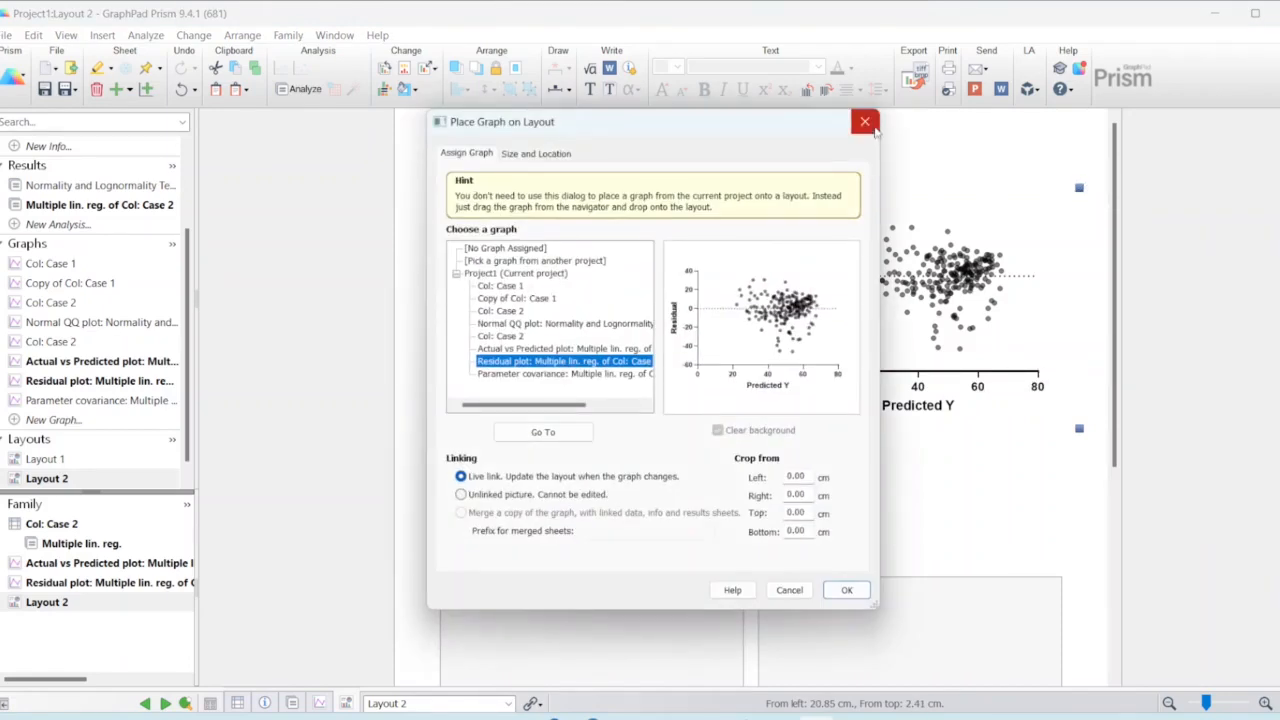
{"action": "left_click", "coordinate": [863, 121]}
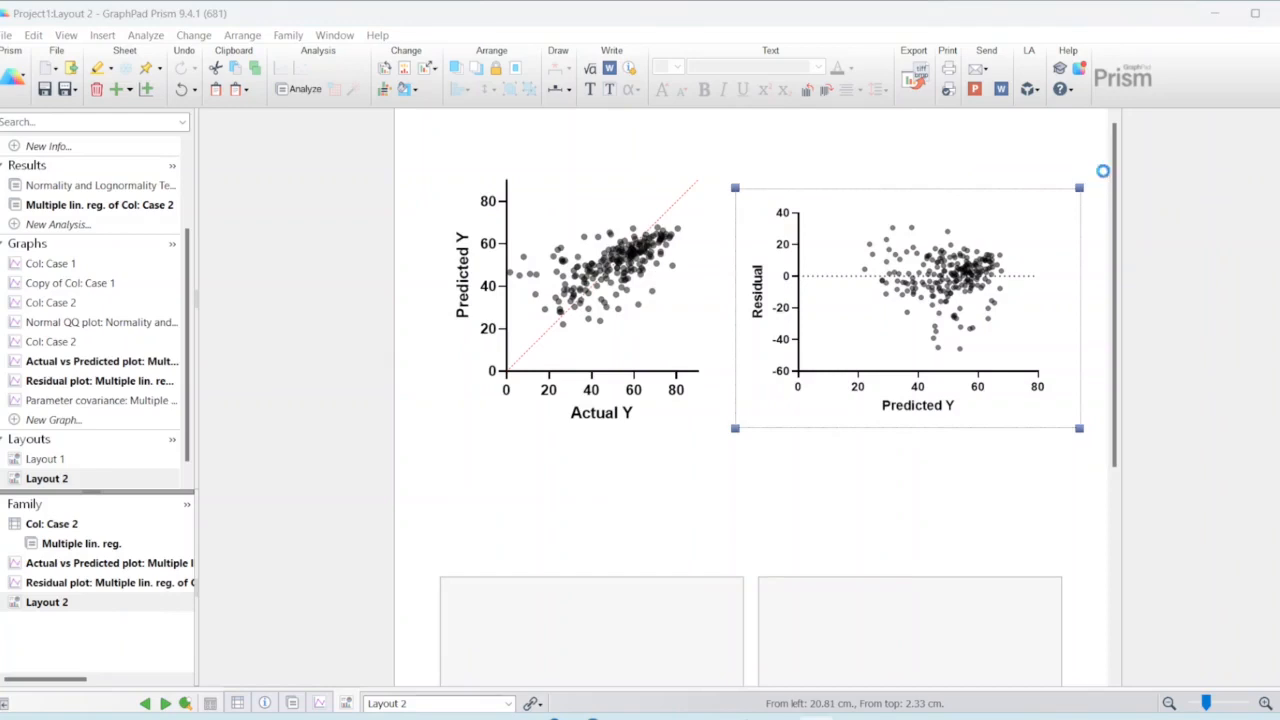
{"action": "double_click", "coordinate": [1080, 186]}
{"action": "left_click", "coordinate": [865, 121]}
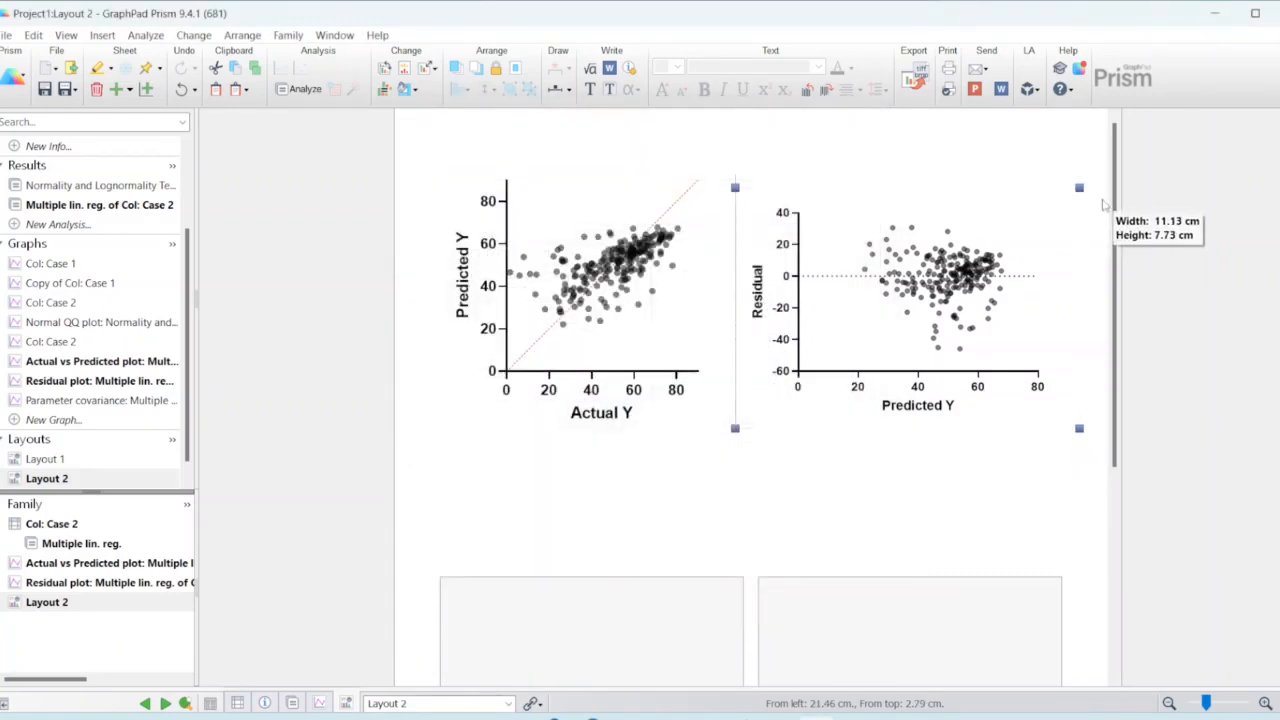
{"action": "mouse_move", "coordinate": [1095, 180]}
{"action": "left_mouse_down"}
{"action": "mouse_move", "coordinate": [1112, 168]}
{"action": "mouse_move", "coordinate": [1096, 177]}
{"action": "left_mouse_up"}
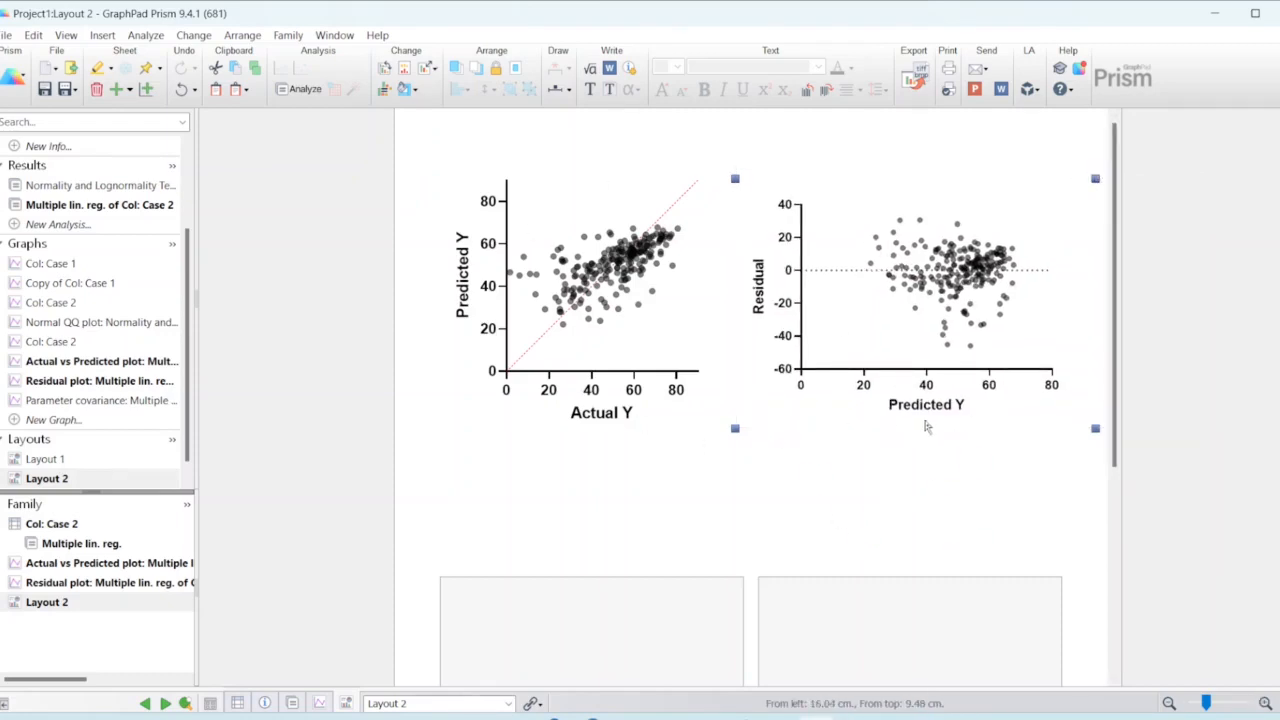
Step: Place the Parameter covariance graph in Layout 2's lower-left placeholder as a live link
{"action": "scroll", "coordinate": [730, 515], "scroll_direction": "down", "scroll_amount": 2}
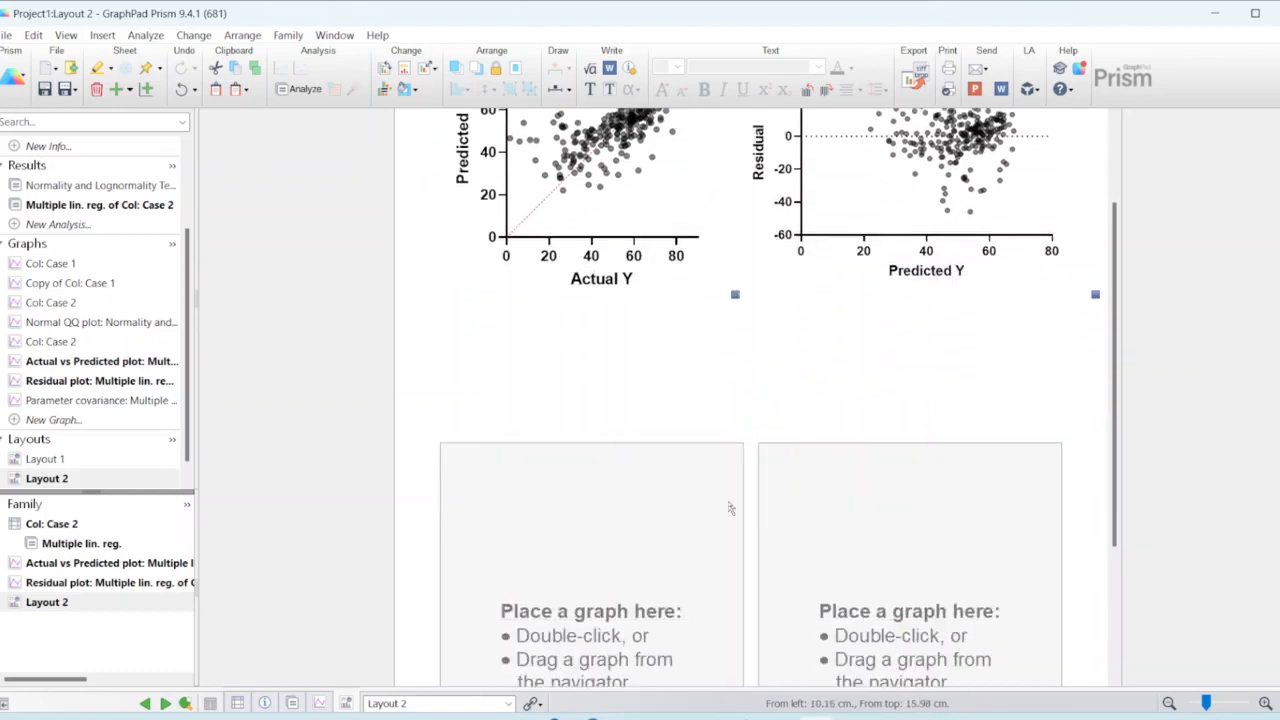
{"action": "left_click", "coordinate": [638, 558]}
{"action": "double_click", "coordinate": [637, 557]}
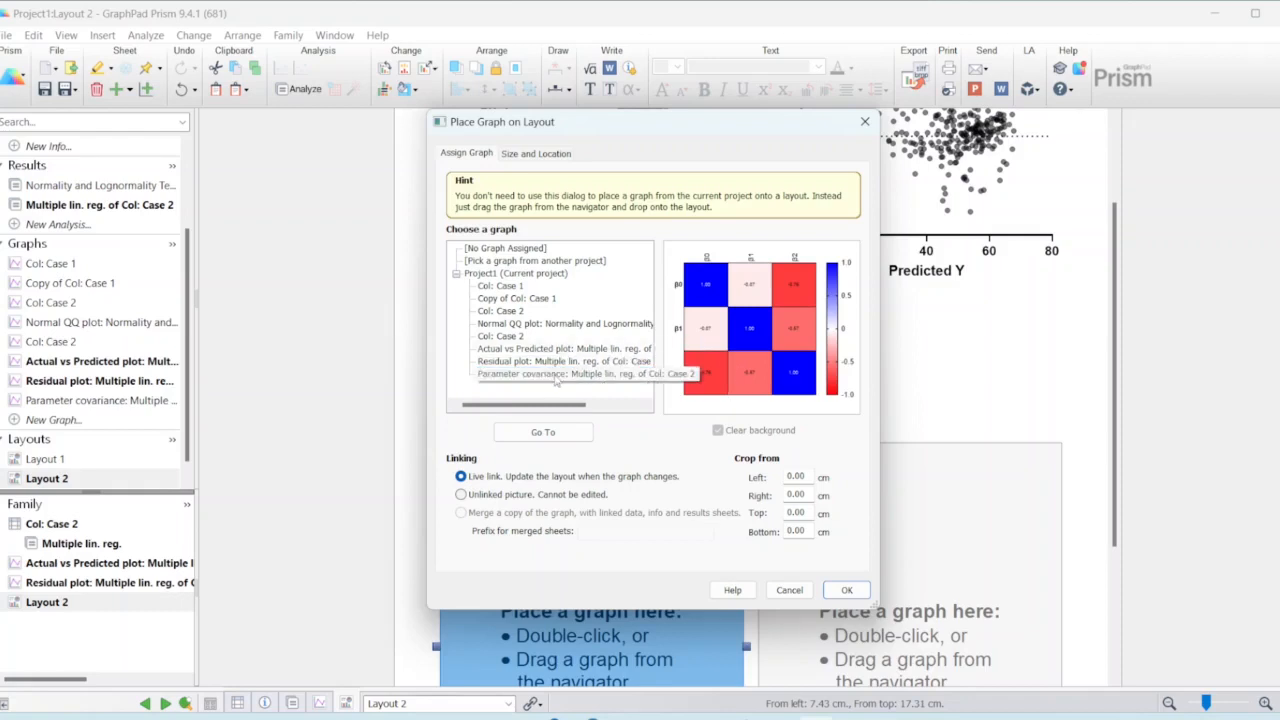
{"action": "left_click", "coordinate": [846, 590]}
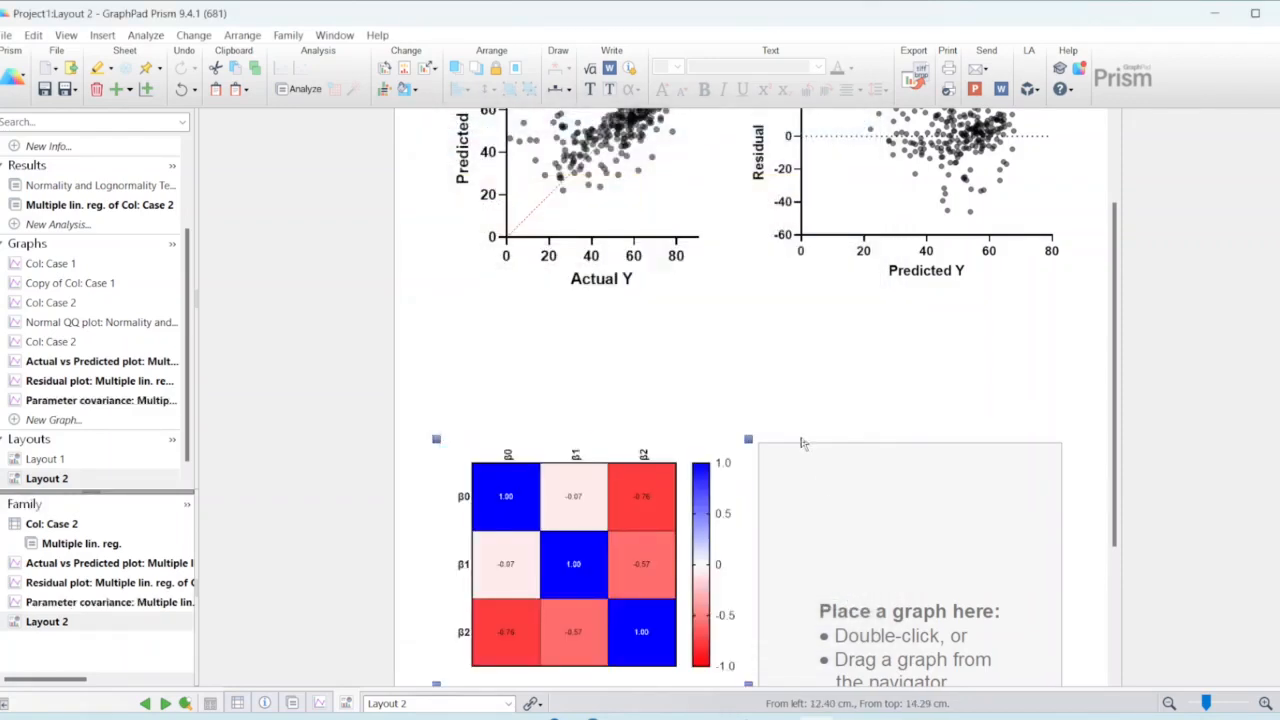
{"action": "scroll", "coordinate": [782, 462], "scroll_direction": "down", "scroll_amount": 1}
{"action": "scroll", "coordinate": [775, 465], "scroll_direction": "down", "scroll_amount": 2}
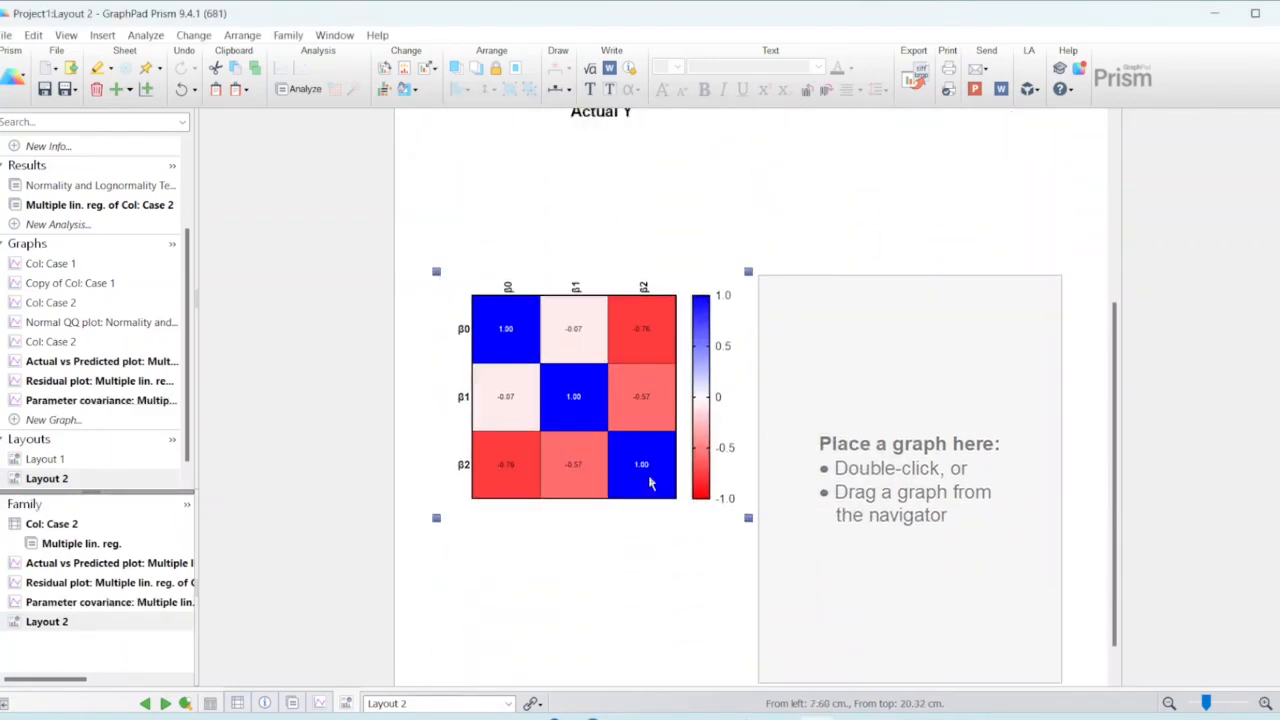
Step: Add the text label "A." above the upper-left corner of the Actual vs Predicted plot
{"action": "scroll", "coordinate": [649, 483], "scroll_direction": "up", "scroll_amount": 5}
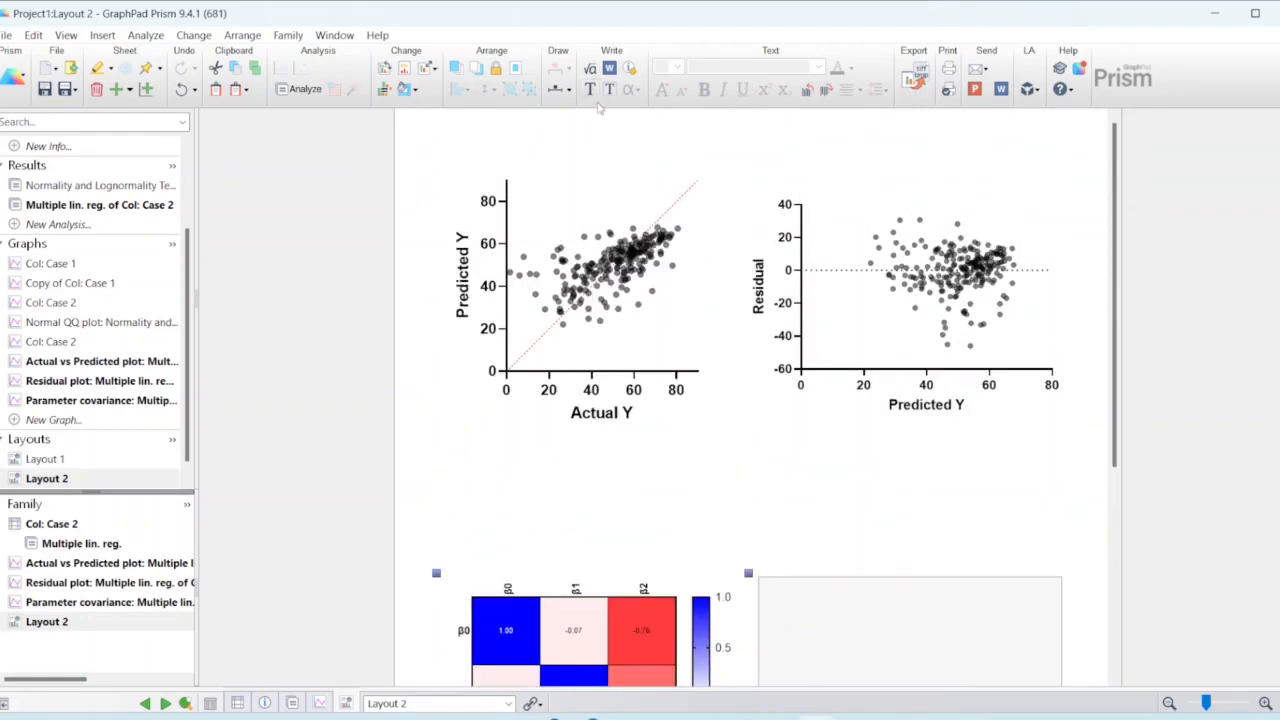
{"action": "left_click", "coordinate": [594, 92]}
{"action": "left_click", "coordinate": [453, 163]}
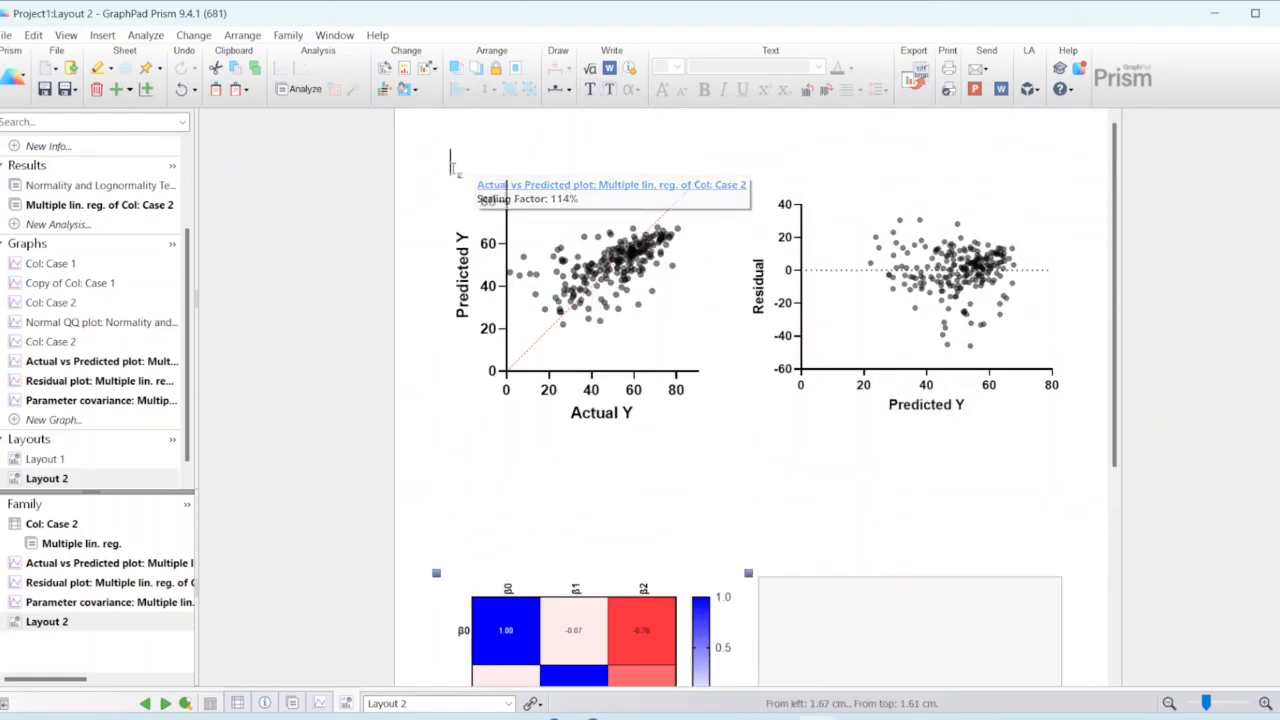
{"action": "type", "text": "A."}
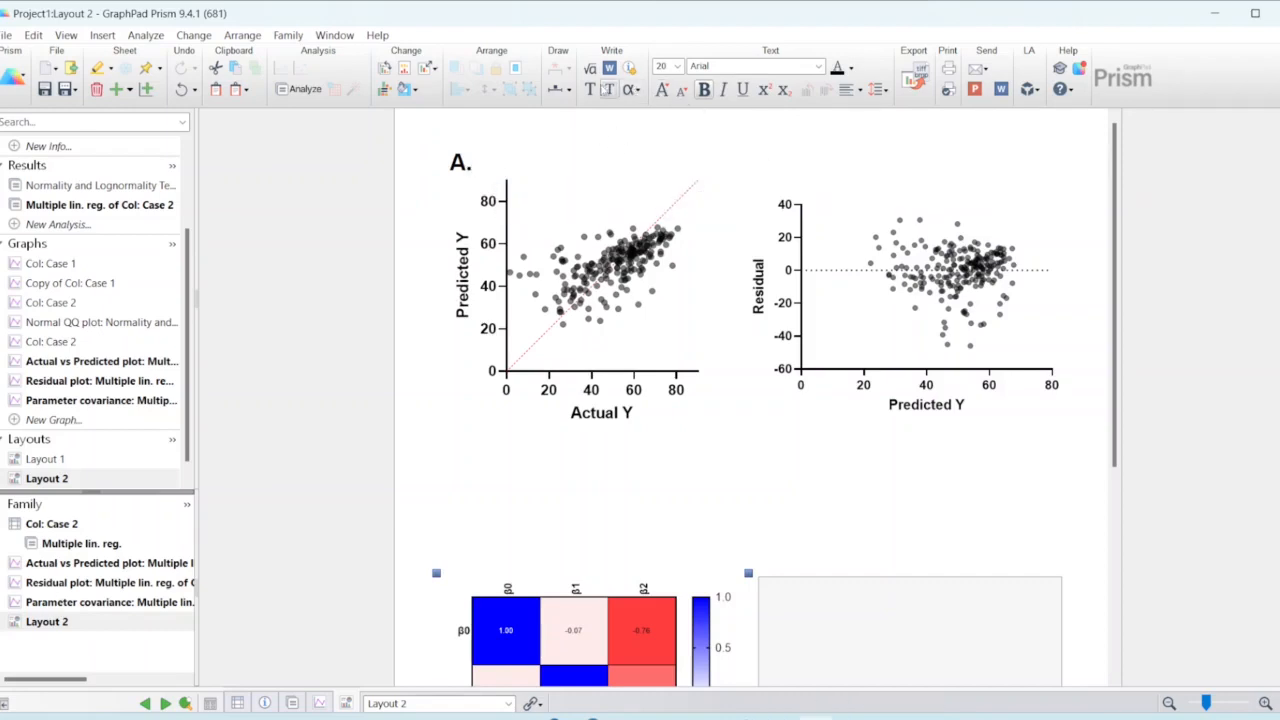
Step: Add the text label "B." above the Residual plot and align it level with label "A."
{"action": "left_click", "coordinate": [612, 92]}
{"action": "left_click", "coordinate": [760, 166]}
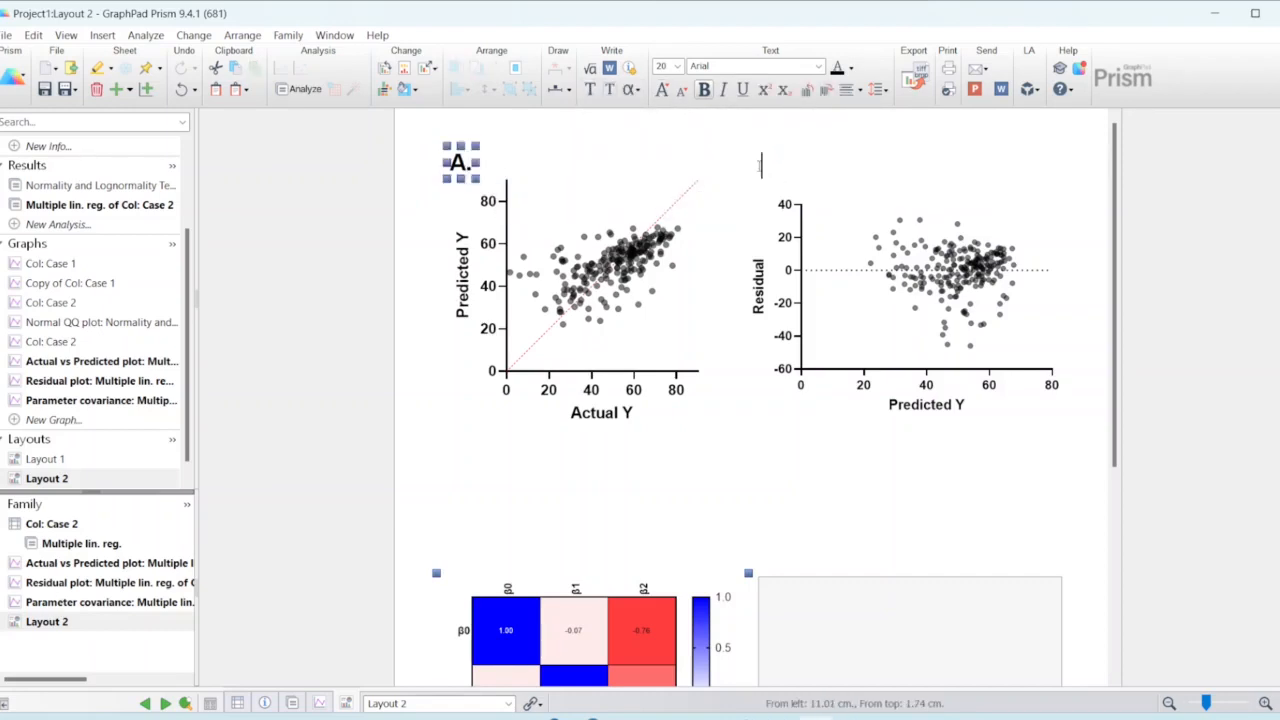
{"action": "type", "text": "B."}
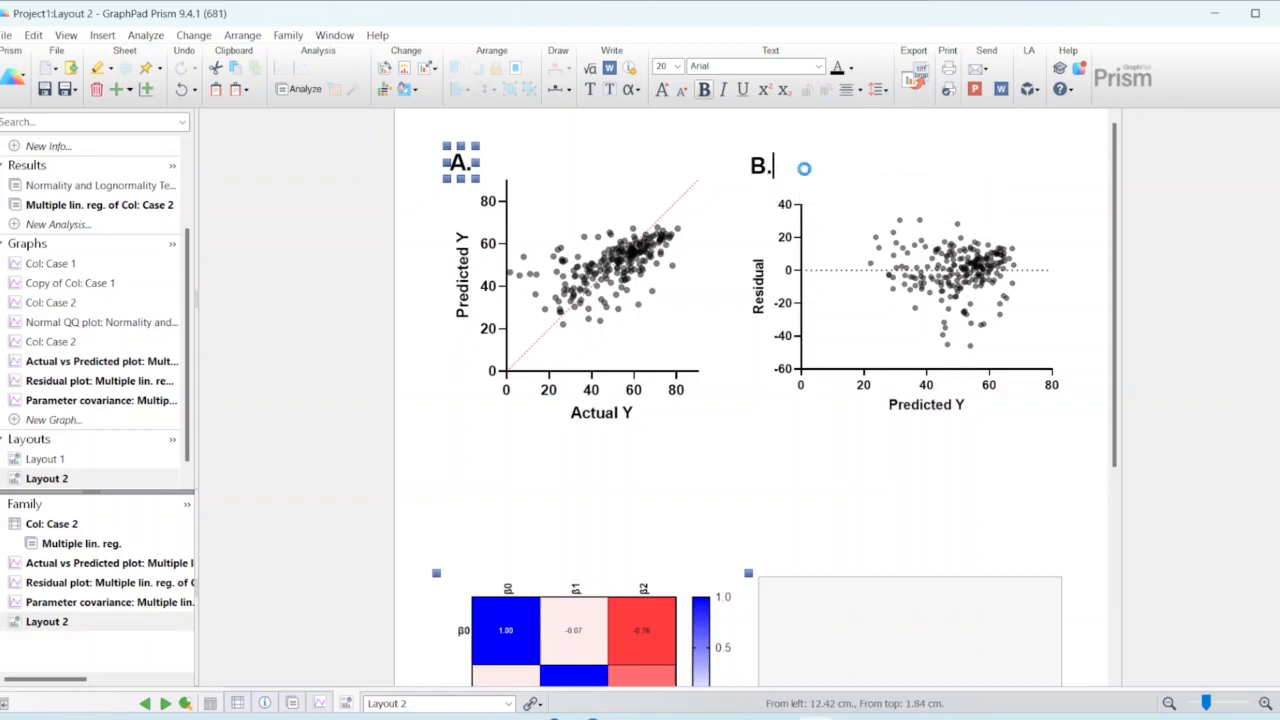
{"action": "left_click", "coordinate": [804, 168]}
{"action": "left_click", "coordinate": [762, 164]}
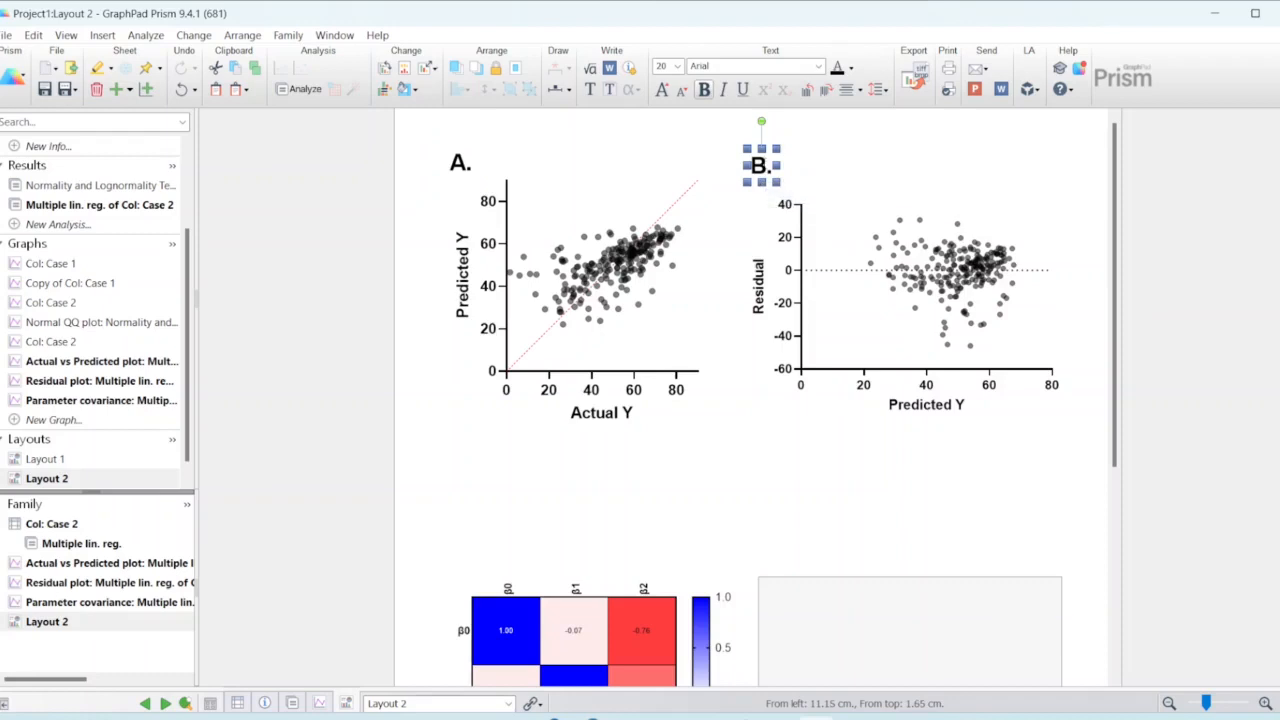
{"action": "left_click_drag", "start_coordinate": [760, 166], "coordinate": [765, 163]}
Step: Add the text label "C." above the Parameter covariance graph and align it directly below label "A."
{"action": "left_click", "coordinate": [591, 89]}
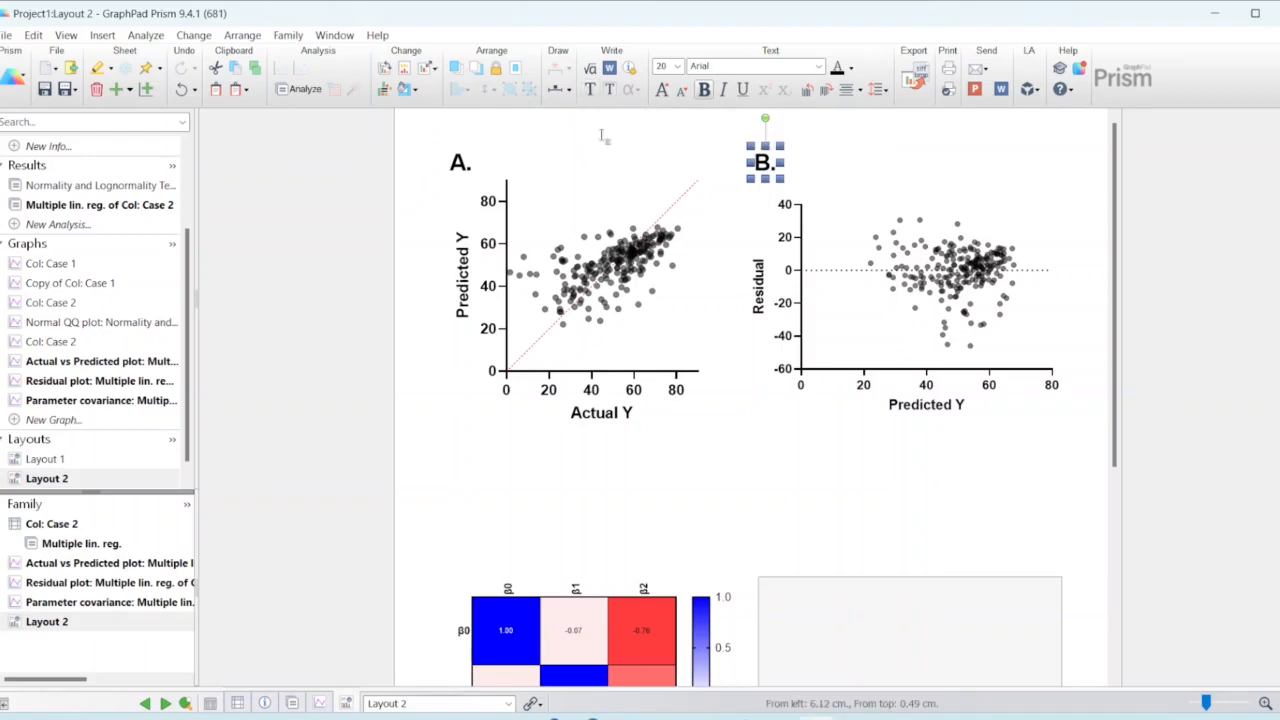
{"action": "left_click", "coordinate": [465, 562]}
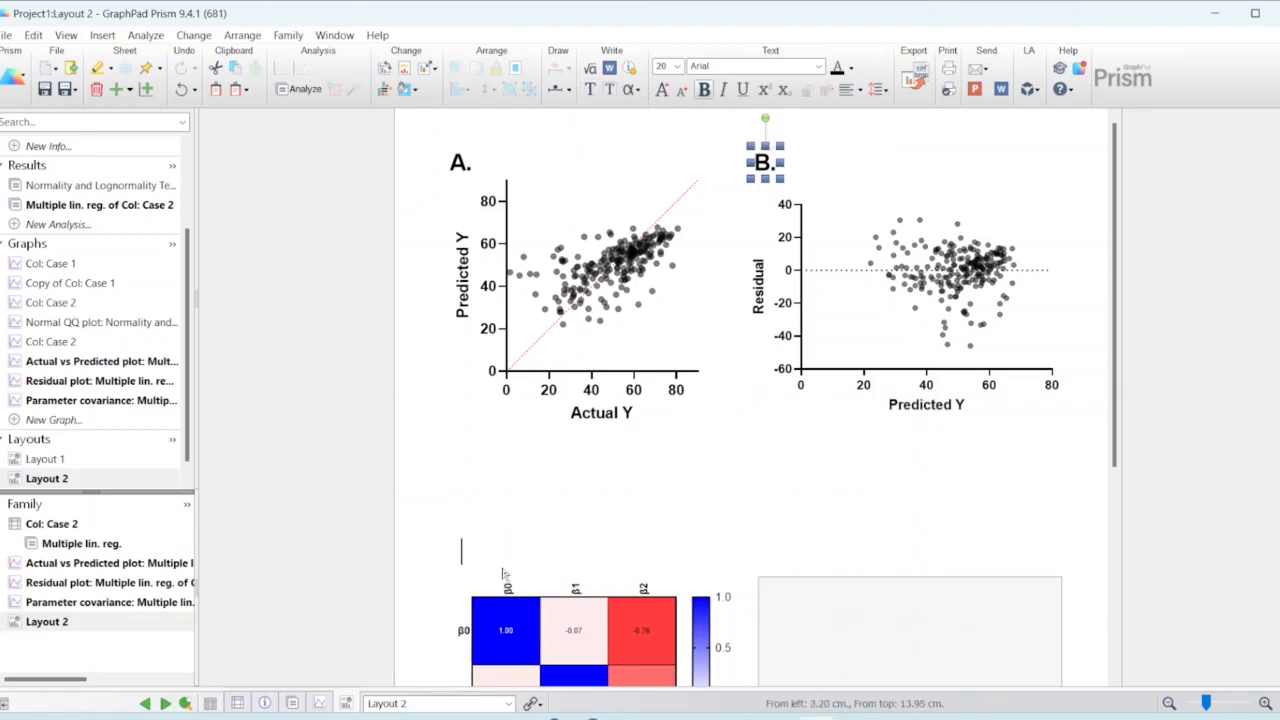
{"action": "type", "text": "C."}
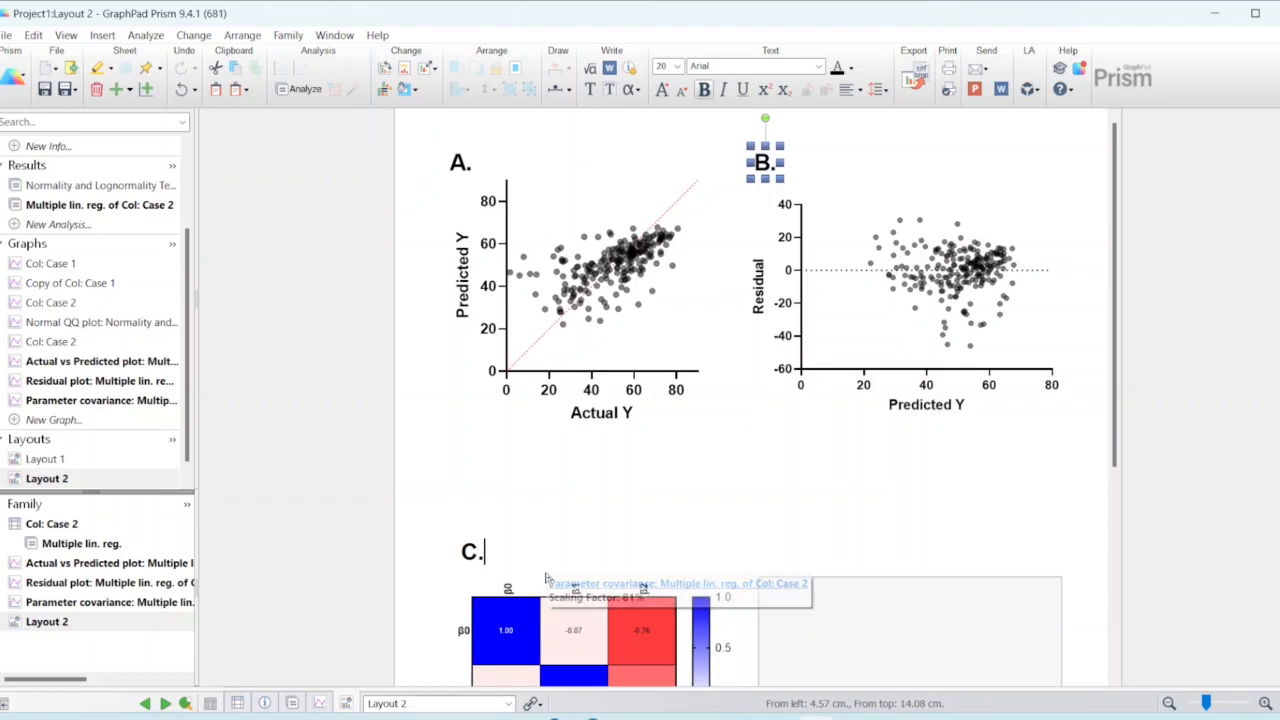
{"action": "key", "text": "Escape"}
{"action": "left_click", "coordinate": [472, 556]}
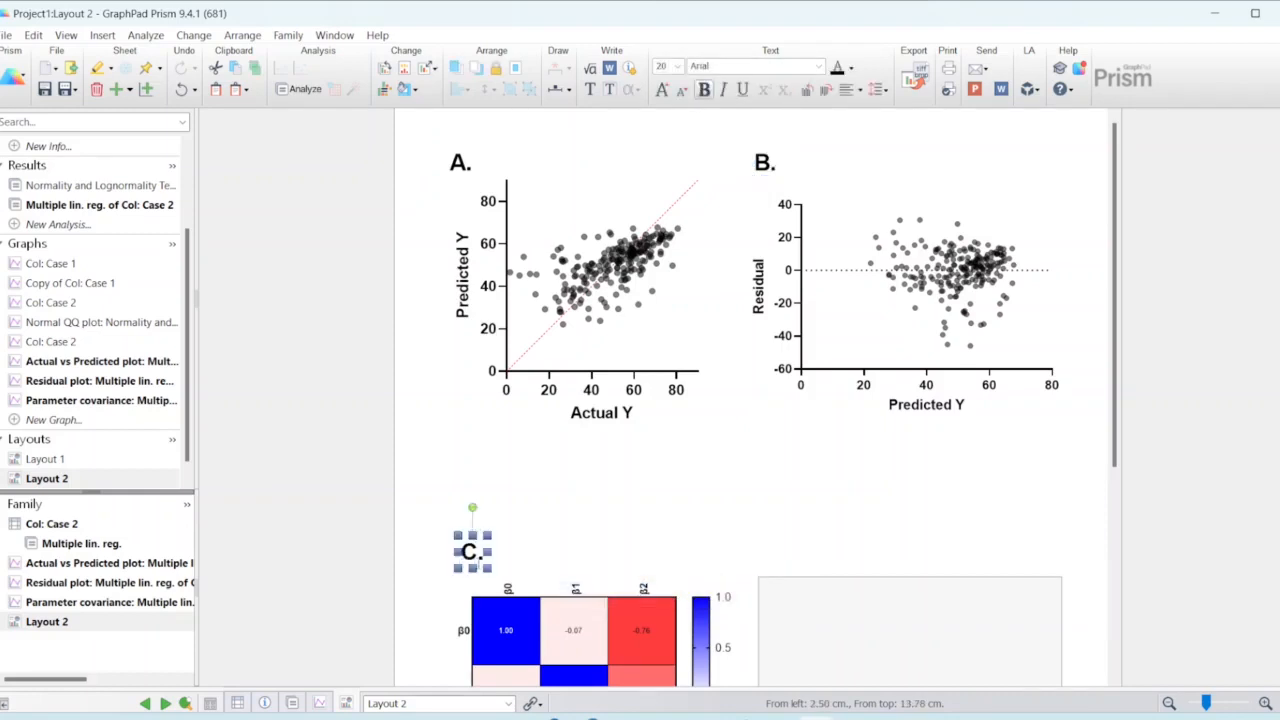
{"action": "mouse_move", "coordinate": [469, 551]}
{"action": "left_mouse_down"}
{"action": "mouse_move", "coordinate": [484, 551]}
{"action": "mouse_move", "coordinate": [448, 552]}
{"action": "left_mouse_up"}
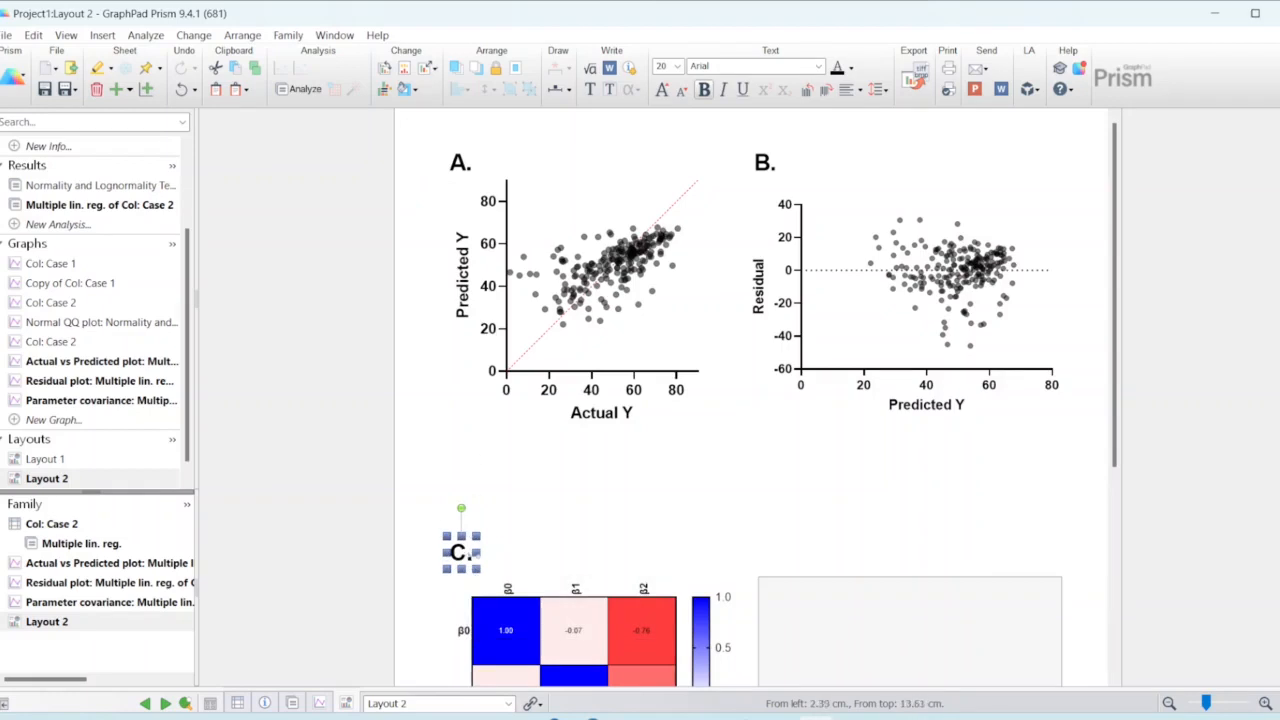
{"action": "left_click", "coordinate": [590, 546]}
{"action": "scroll", "coordinate": [600, 523], "scroll_direction": "down", "scroll_amount": 4}
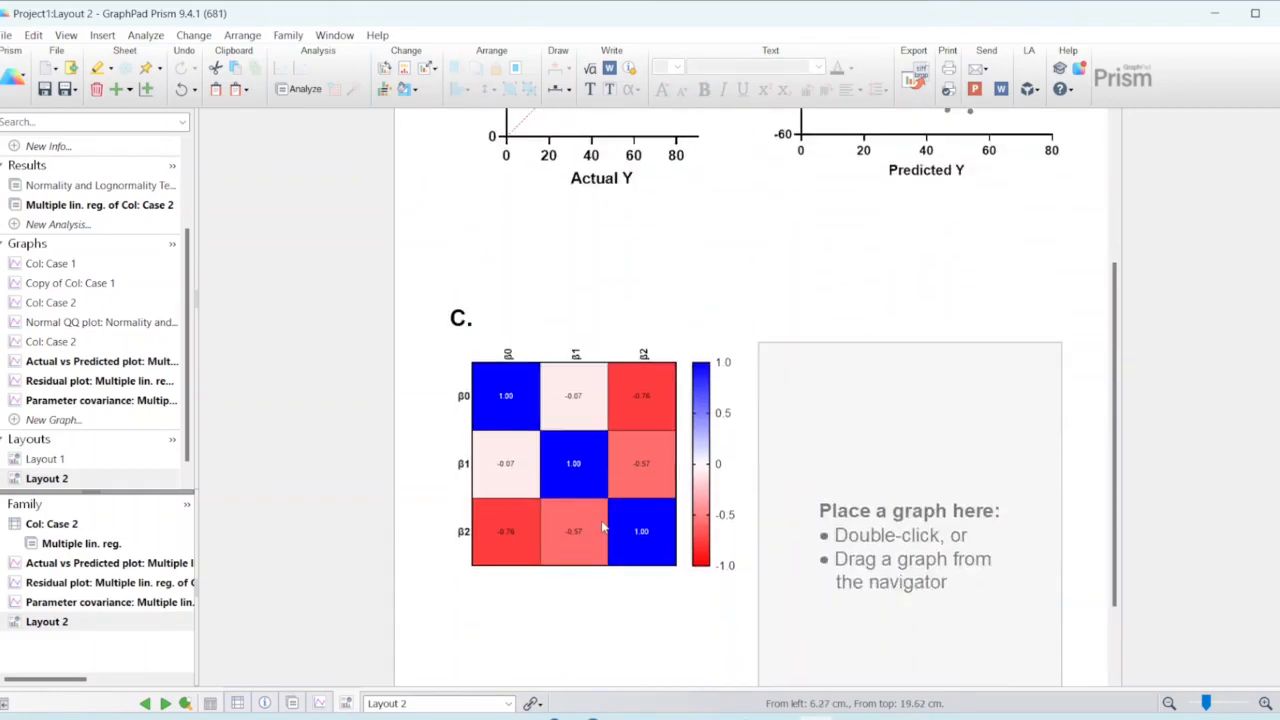
{"action": "scroll", "coordinate": [604, 519], "scroll_direction": "up", "scroll_amount": 4}
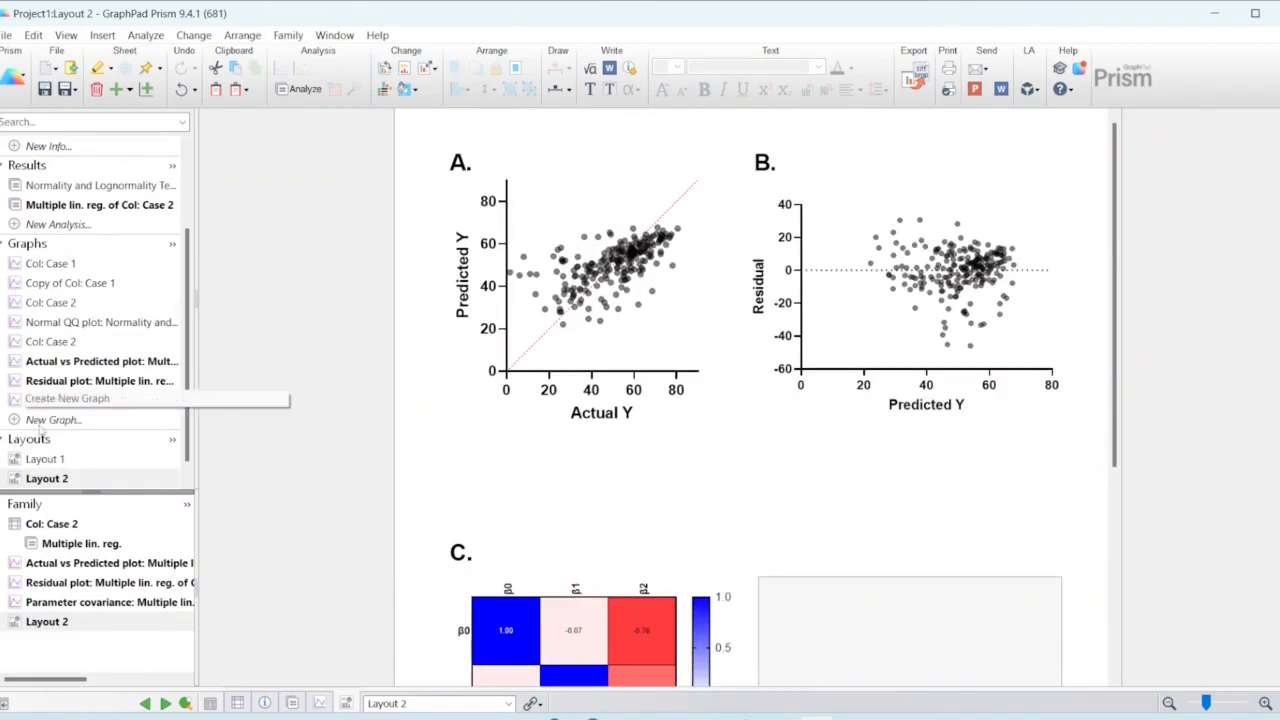
Step: Open the export settings for Layout 1 with EMF Enhanced Metafile as the file format
{"action": "left_click", "coordinate": [60, 459]}
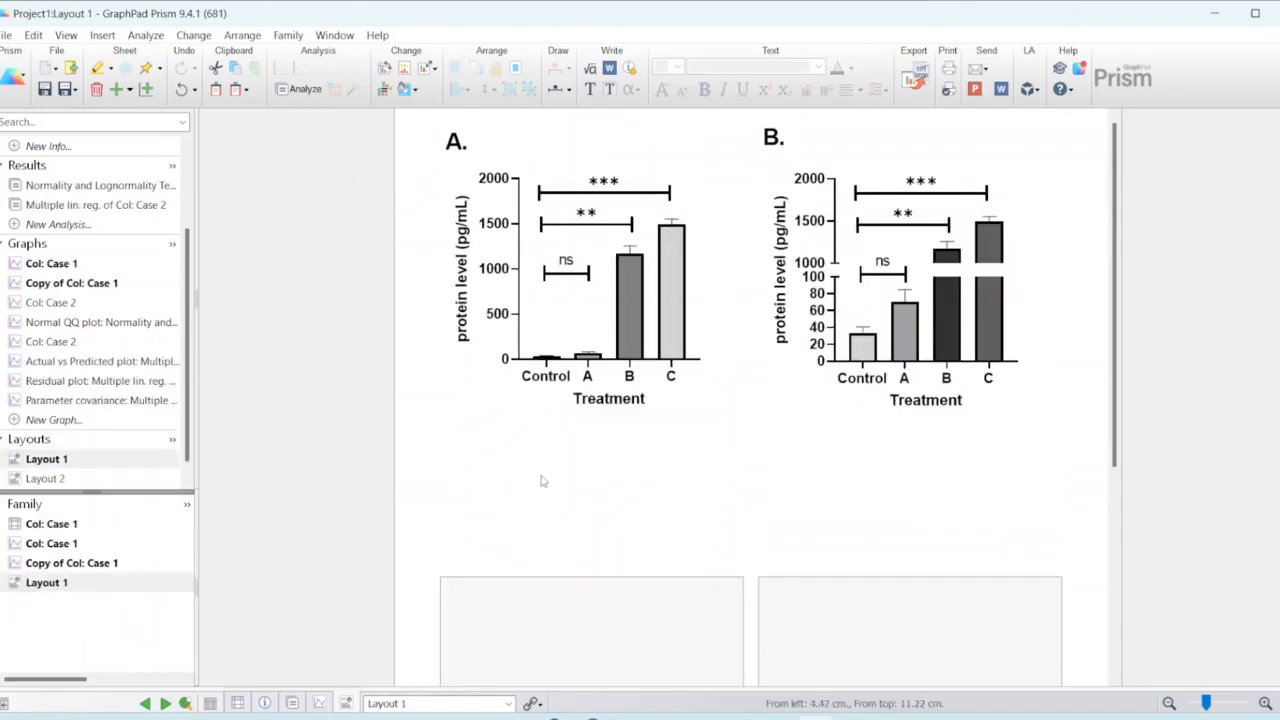
{"action": "scroll", "coordinate": [540, 481], "scroll_direction": "down", "scroll_amount": 4}
{"action": "scroll", "coordinate": [521, 471], "scroll_direction": "up", "scroll_amount": 4}
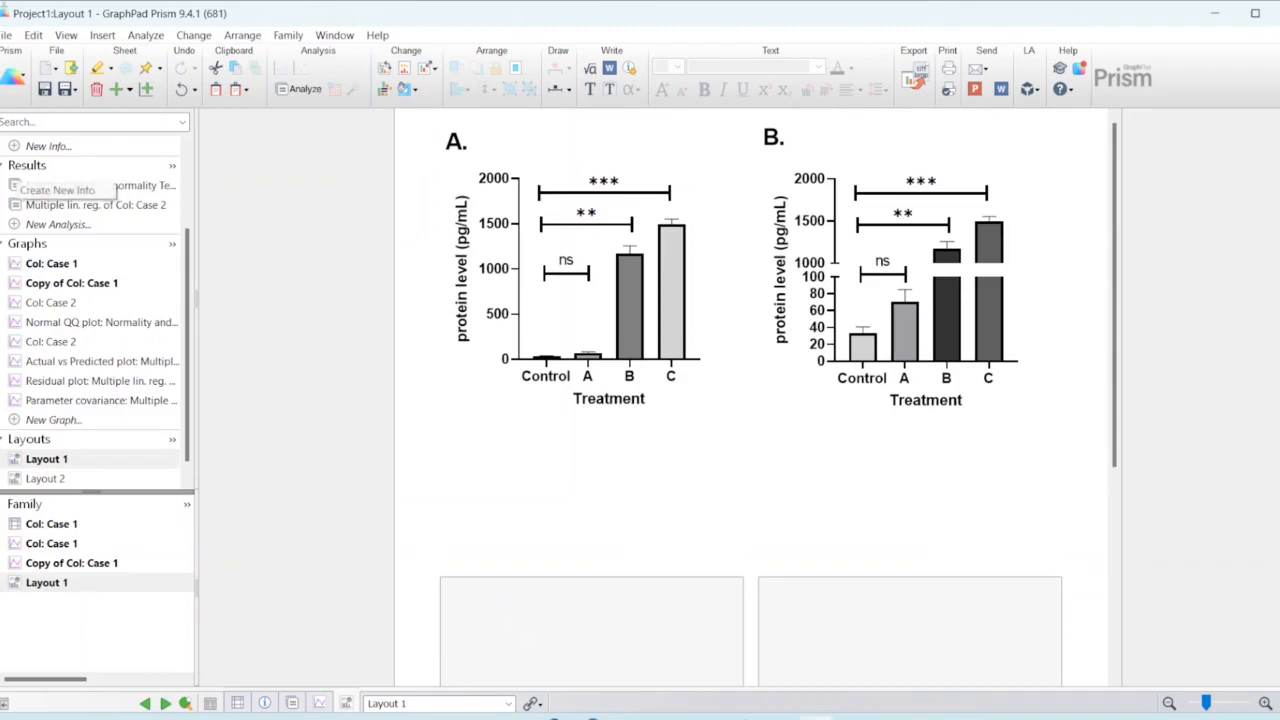
{"action": "left_click", "coordinate": [6, 35]}
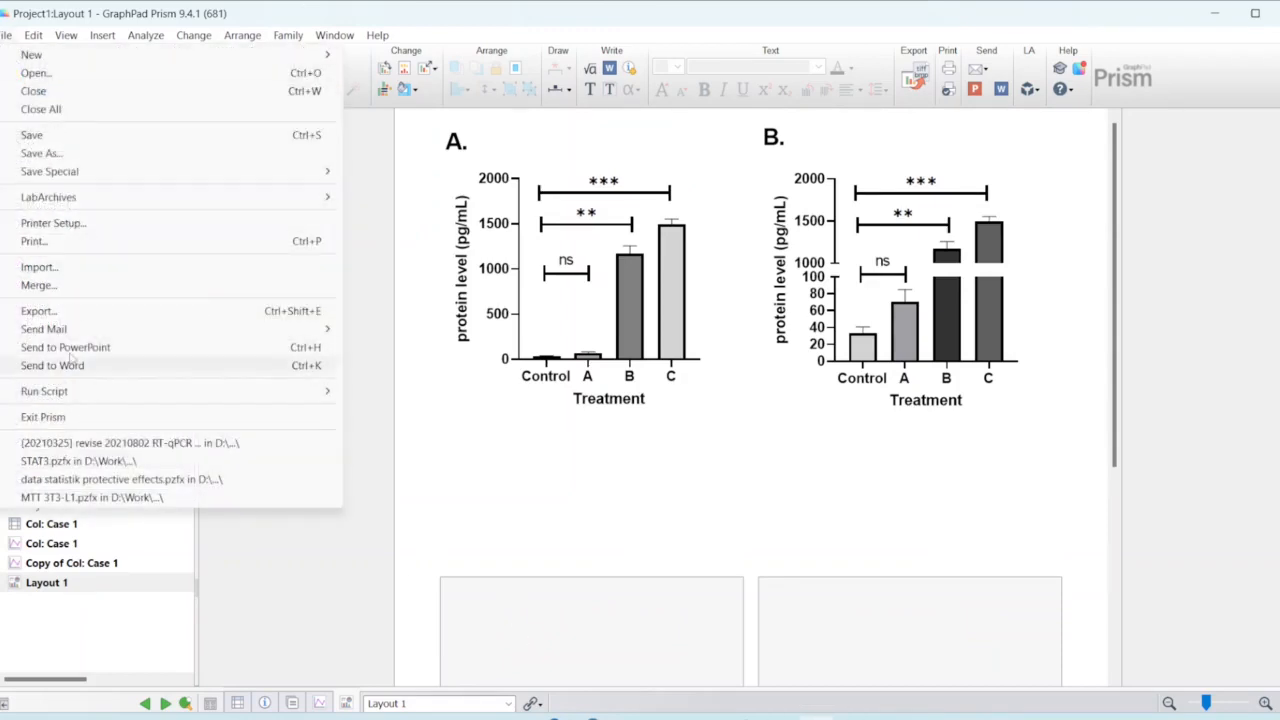
{"action": "left_click", "coordinate": [66, 312]}
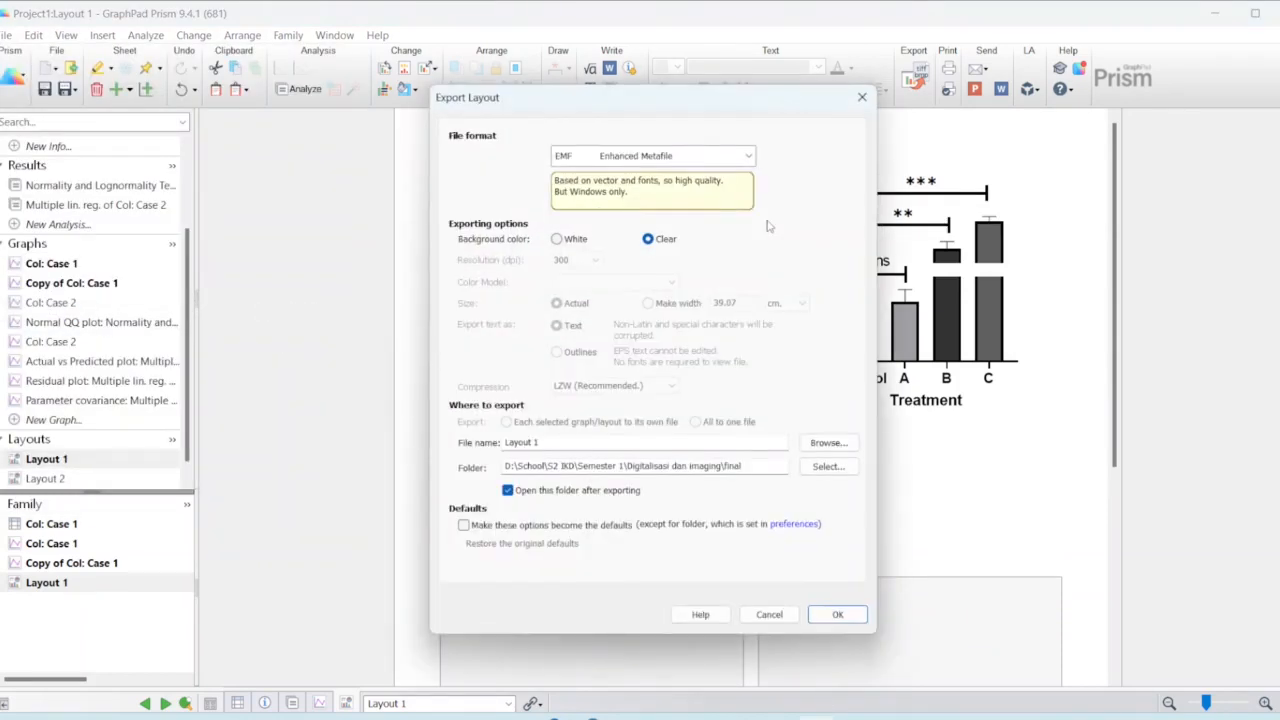
{"action": "left_click", "coordinate": [701, 158]}
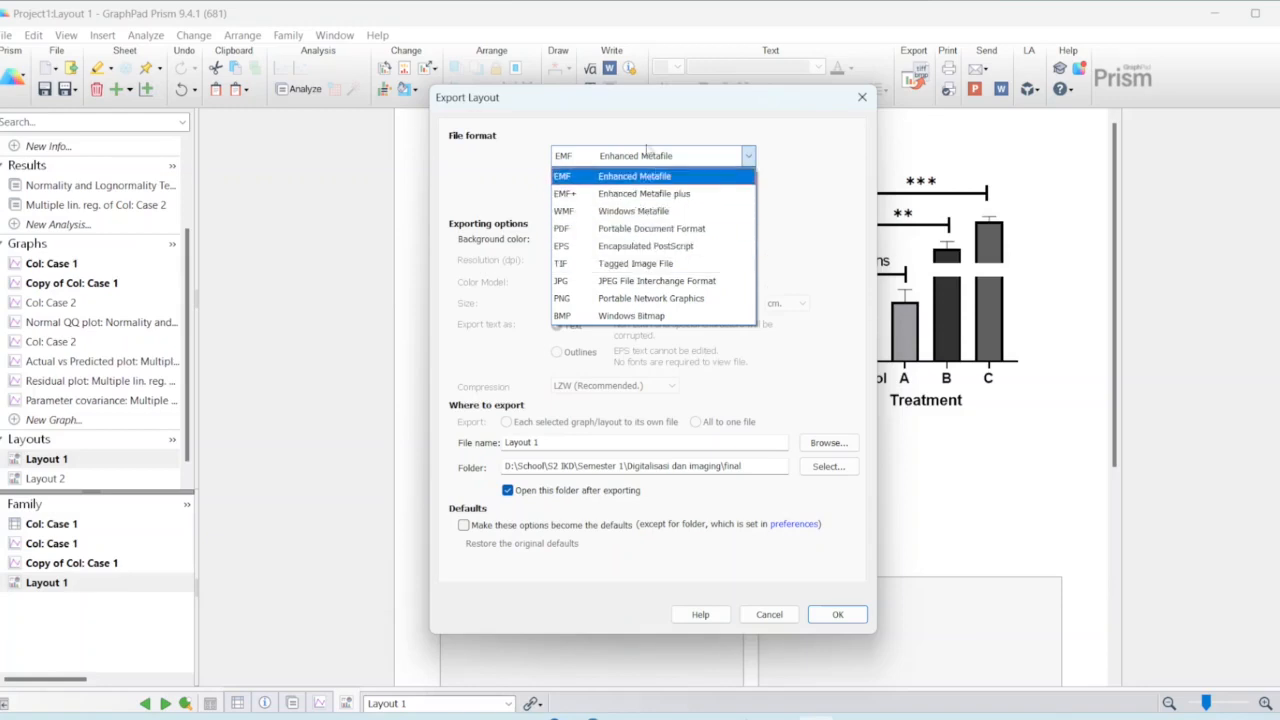
{"action": "left_click", "coordinate": [643, 157]}
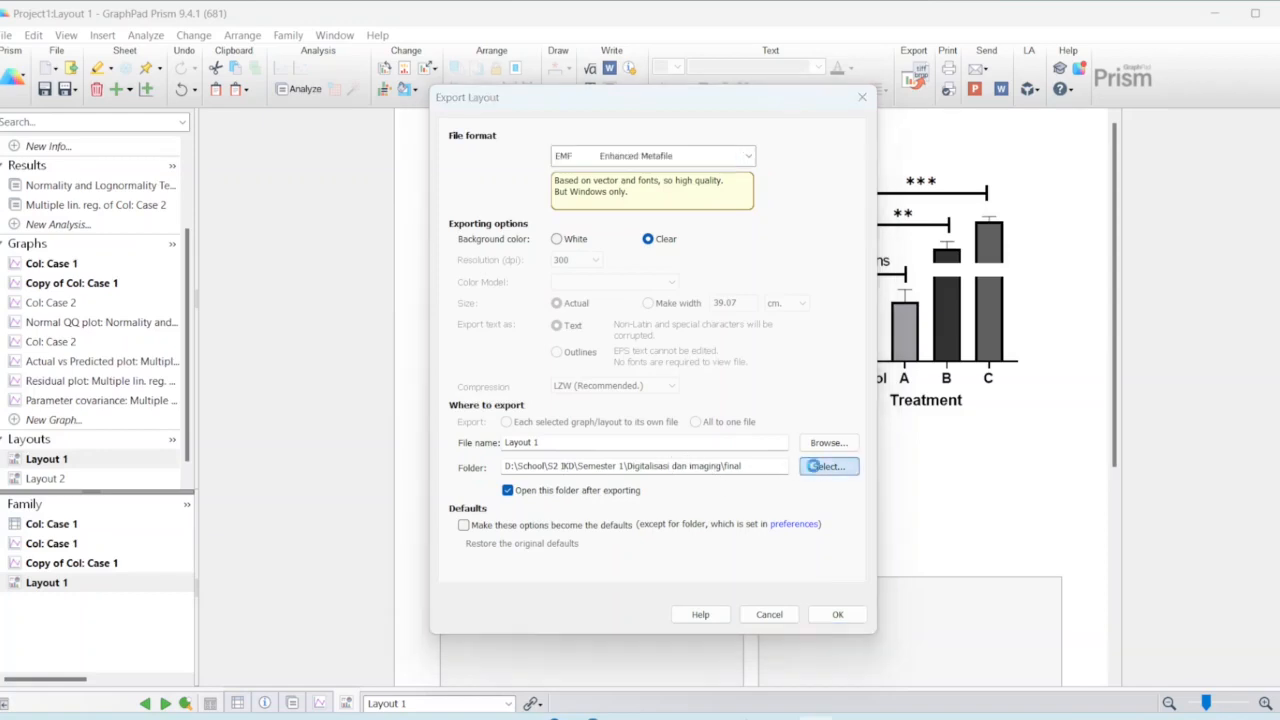
Step: Set the export destination to the "In vitro methods for drug discovery" folder inside "Semester 1"
{"action": "left_click", "coordinate": [815, 467]}
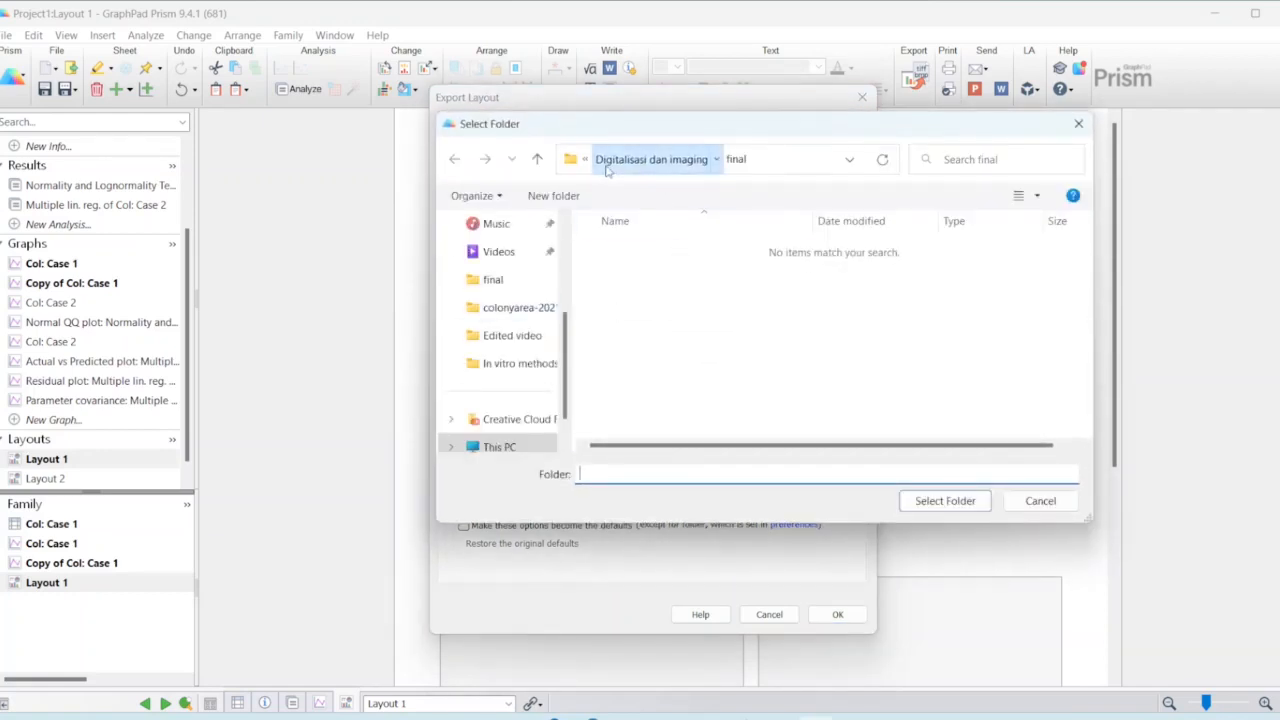
{"action": "left_click", "coordinate": [630, 160]}
{"action": "left_click", "coordinate": [618, 159]}
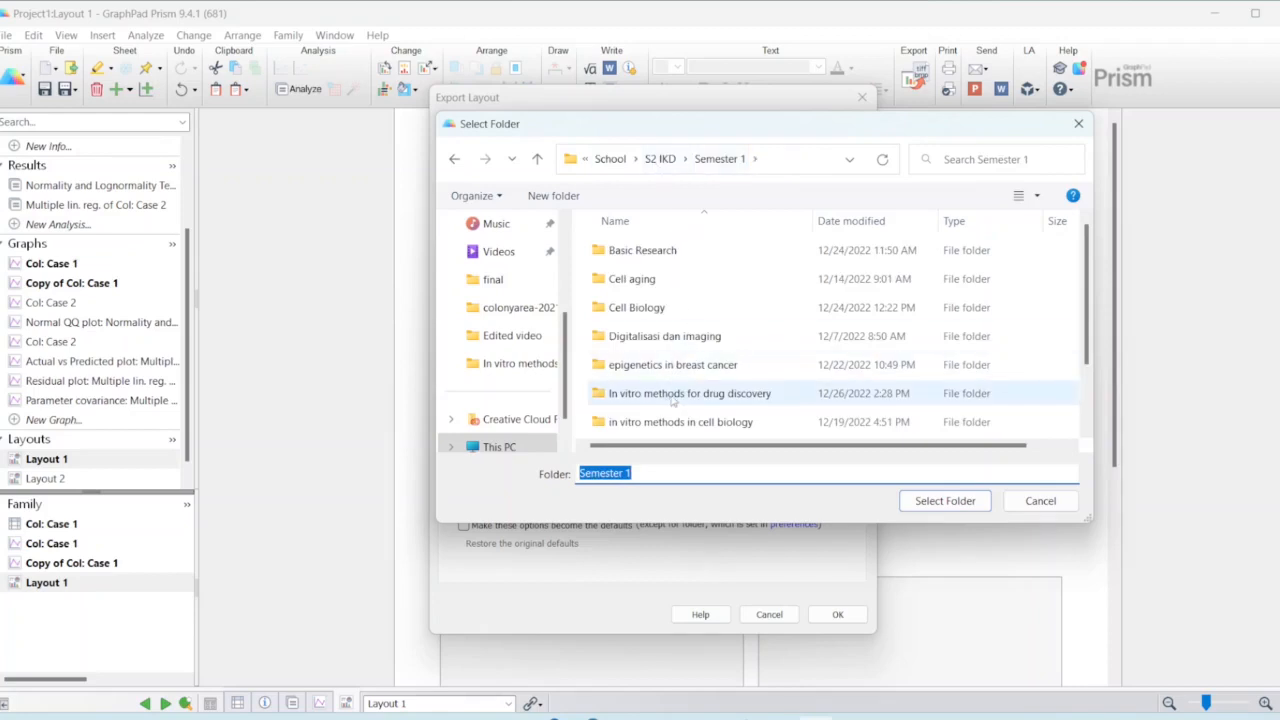
{"action": "double_click", "coordinate": [676, 393]}
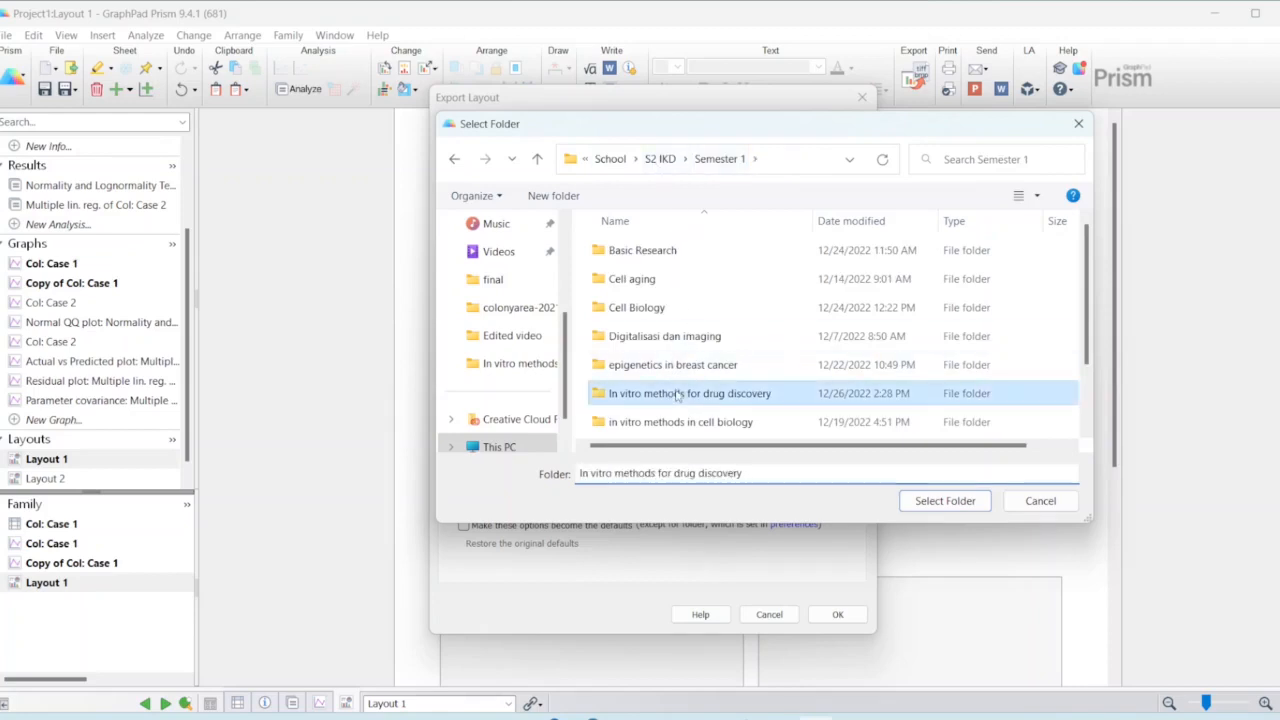
{"action": "left_click", "coordinate": [945, 501]}
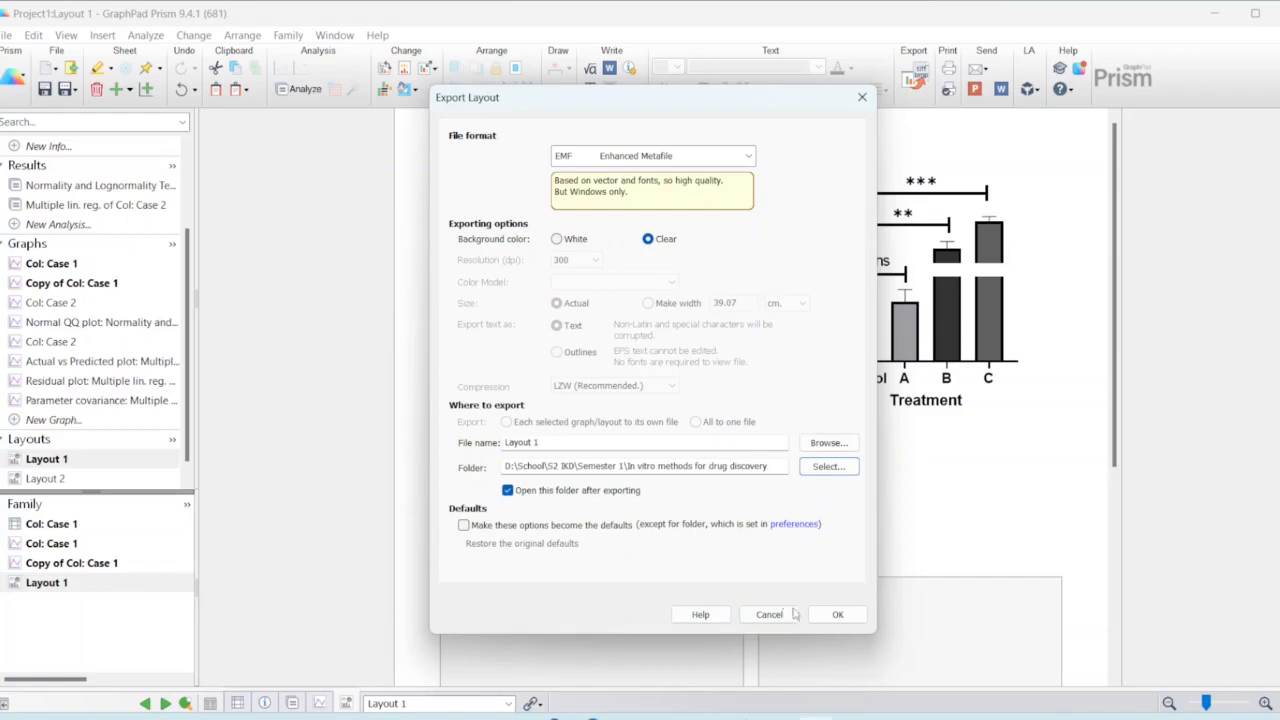
Step: Export the layout under the file name "Layout 1" and minimize the destination folder window
{"action": "left_click", "coordinate": [546, 442]}
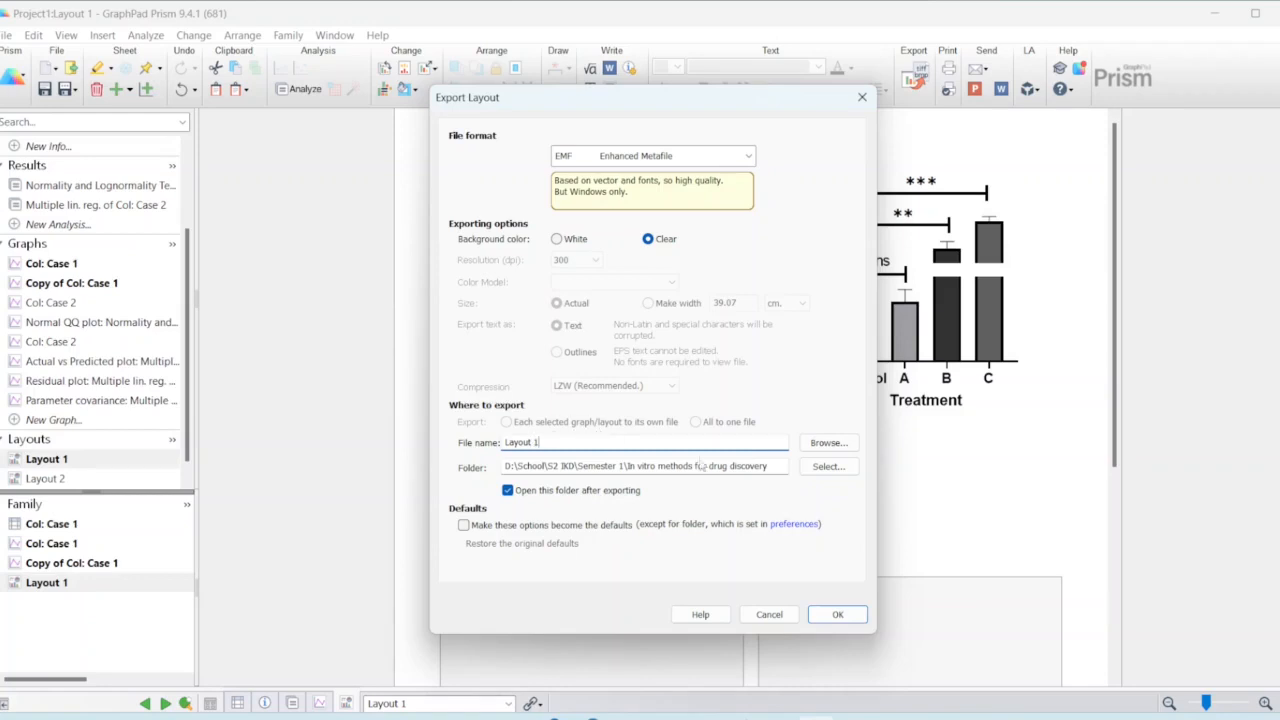
{"action": "left_click", "coordinate": [840, 614]}
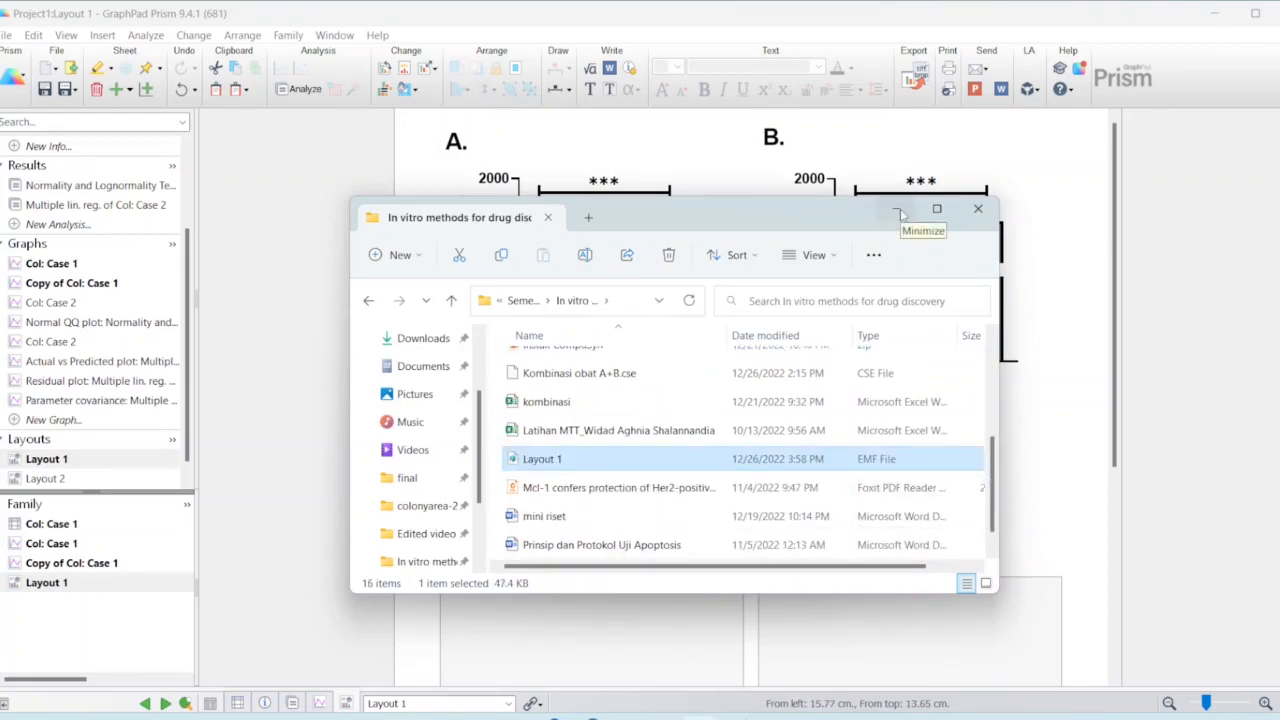
{"action": "left_click", "coordinate": [897, 210]}
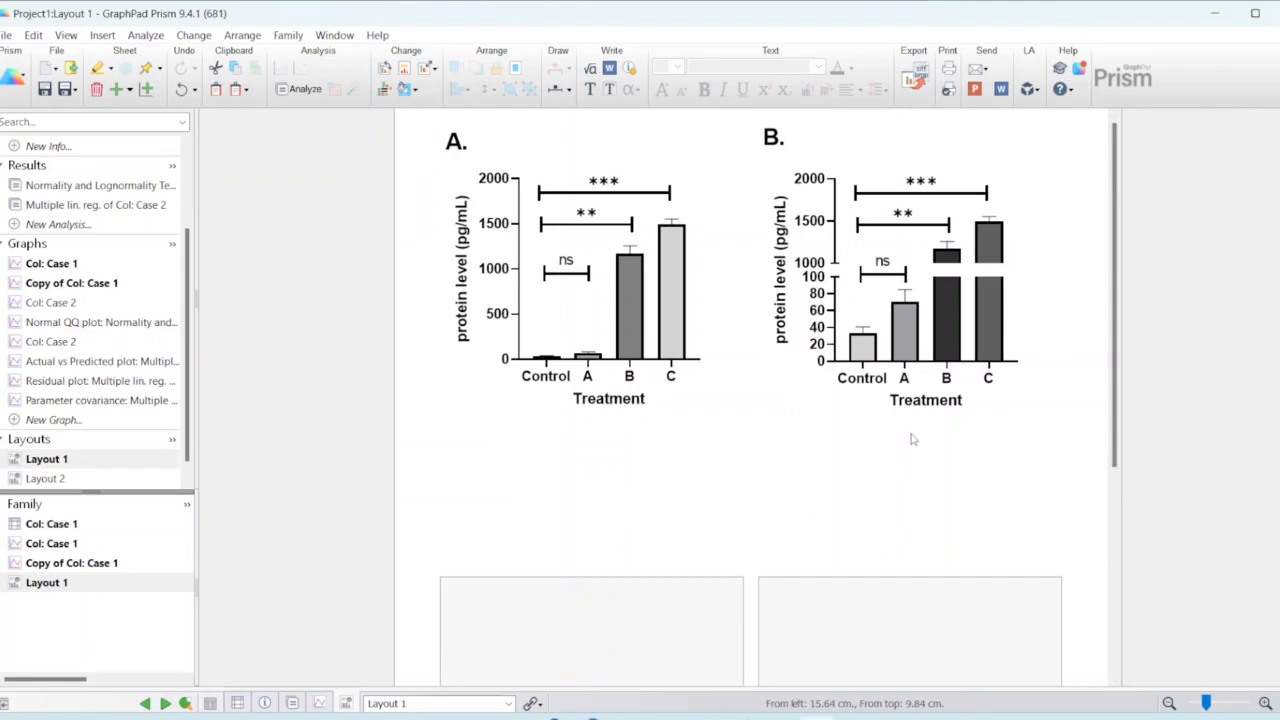
Step: Look over Layout 1 and display Layout 2 with the Case 2 regression plots
{"action": "scroll", "coordinate": [846, 429], "scroll_direction": "down", "scroll_amount": 1}
{"action": "scroll", "coordinate": [843, 428], "scroll_direction": "up", "scroll_amount": 1}
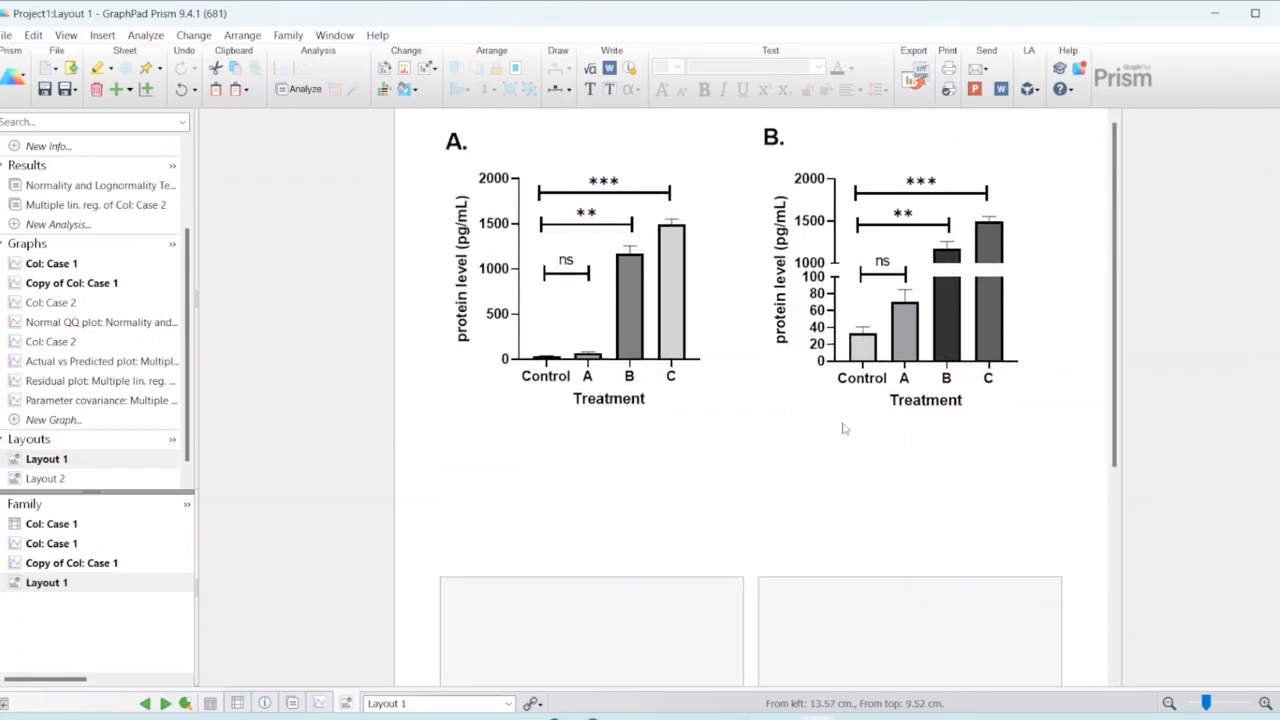
{"action": "left_click", "coordinate": [67, 479]}
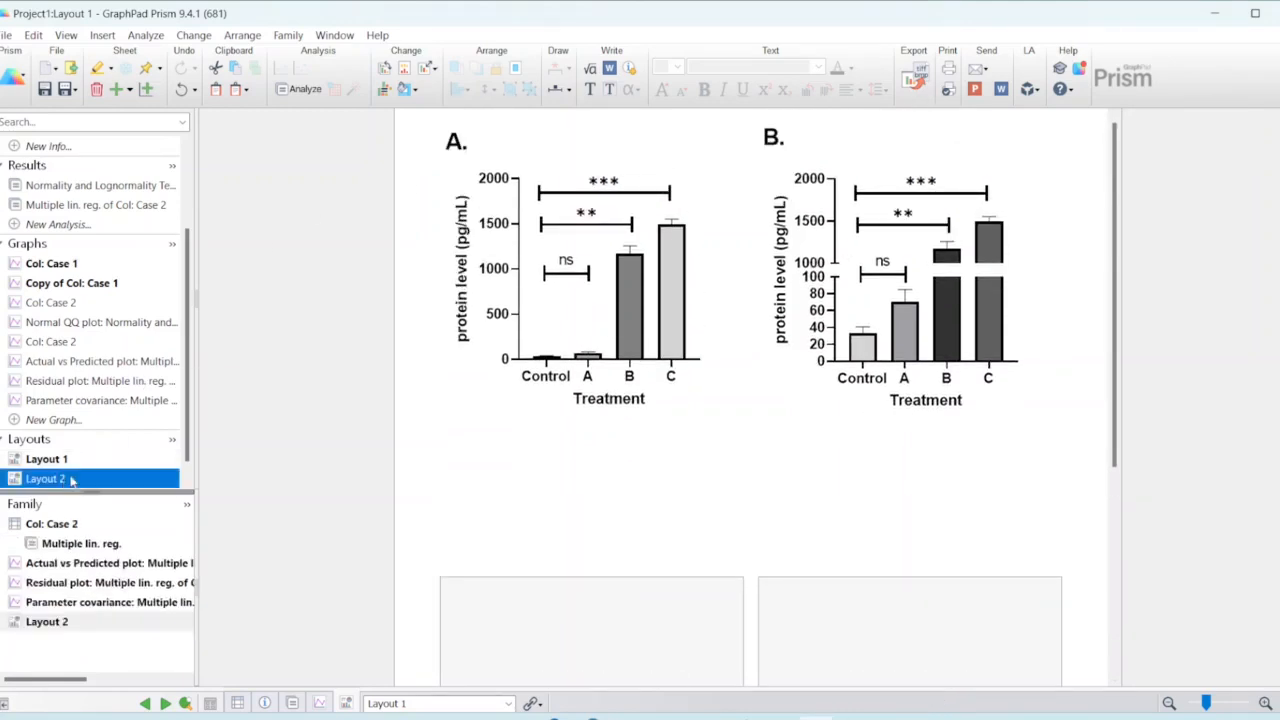
{"action": "left_click", "coordinate": [72, 462]}
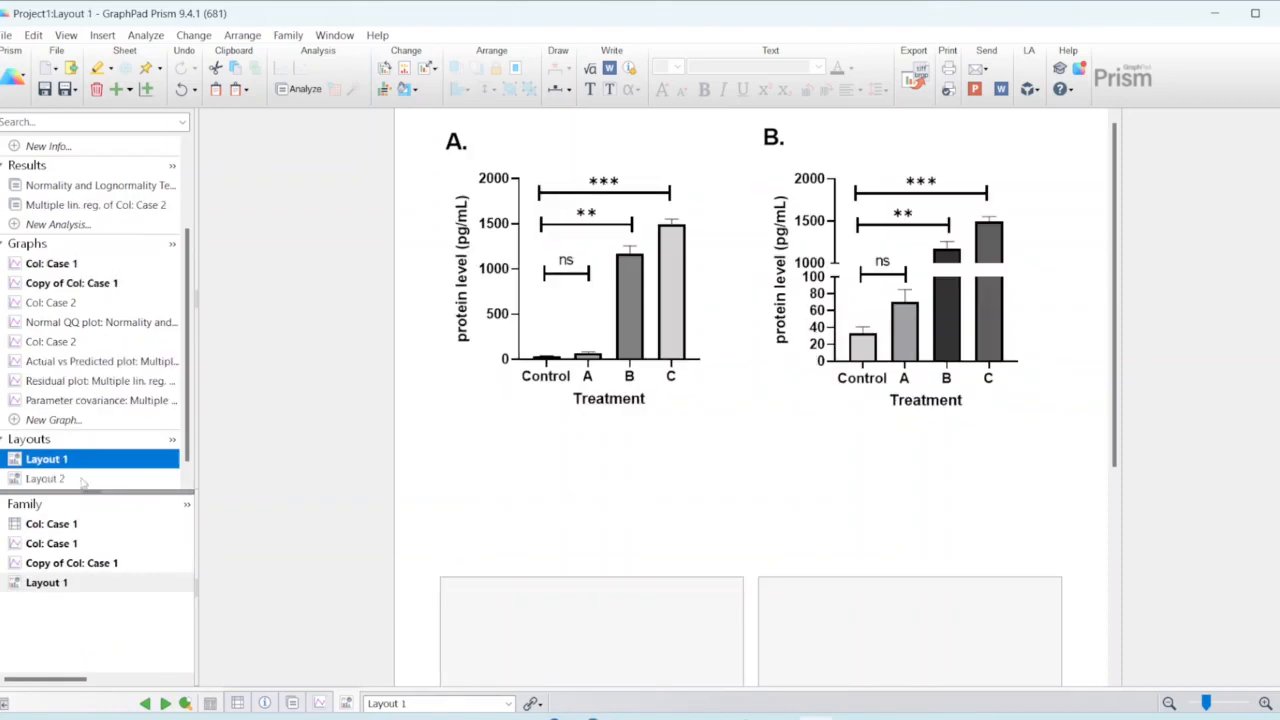
{"action": "left_click", "coordinate": [84, 480]}
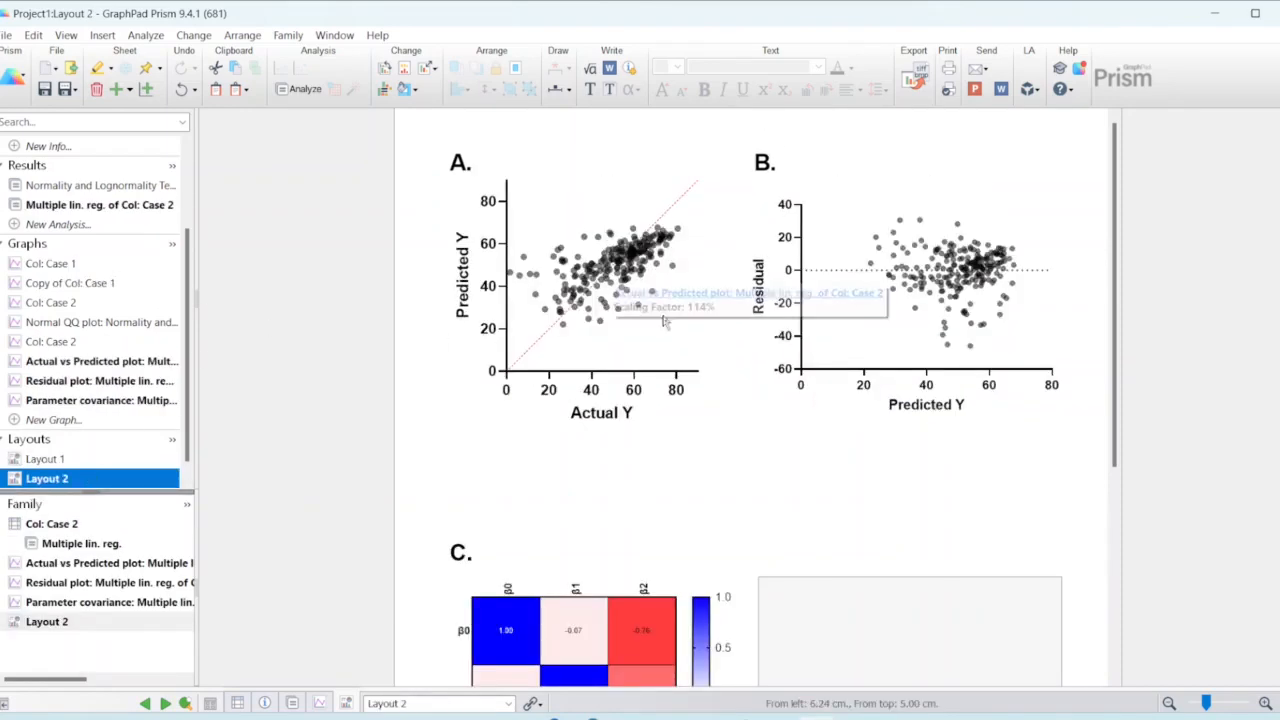